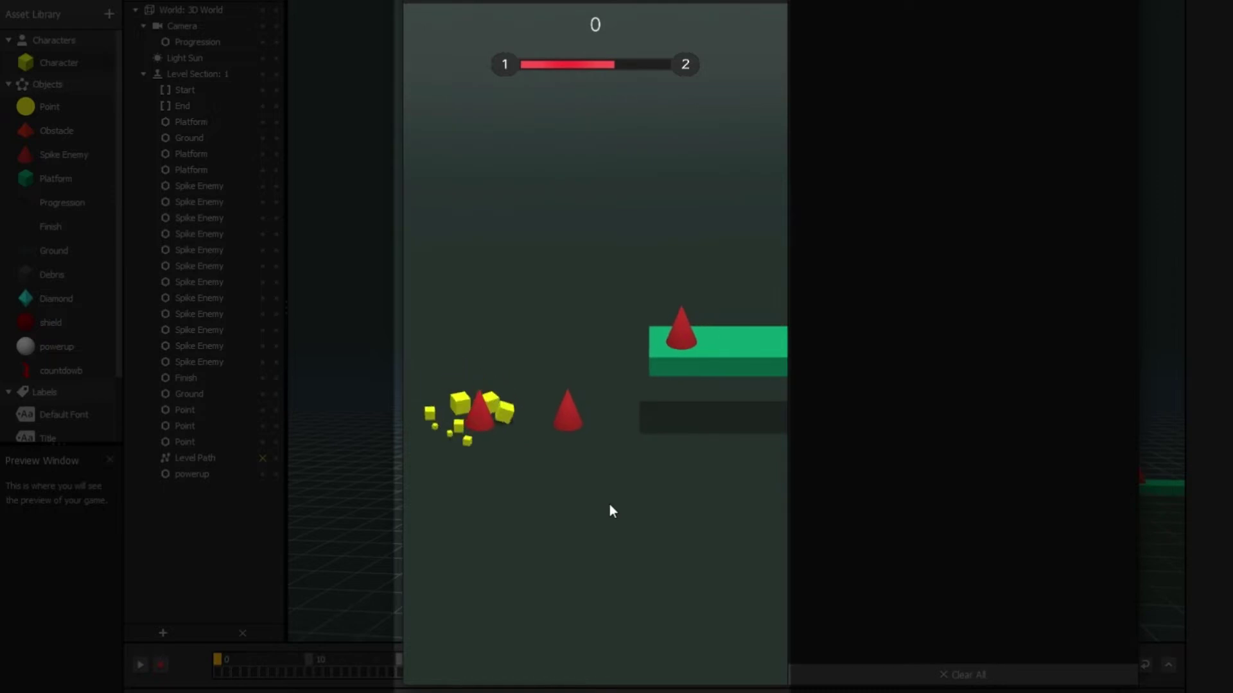
Restart the preview, then create a new project from the Progression template
left_click(609, 503)
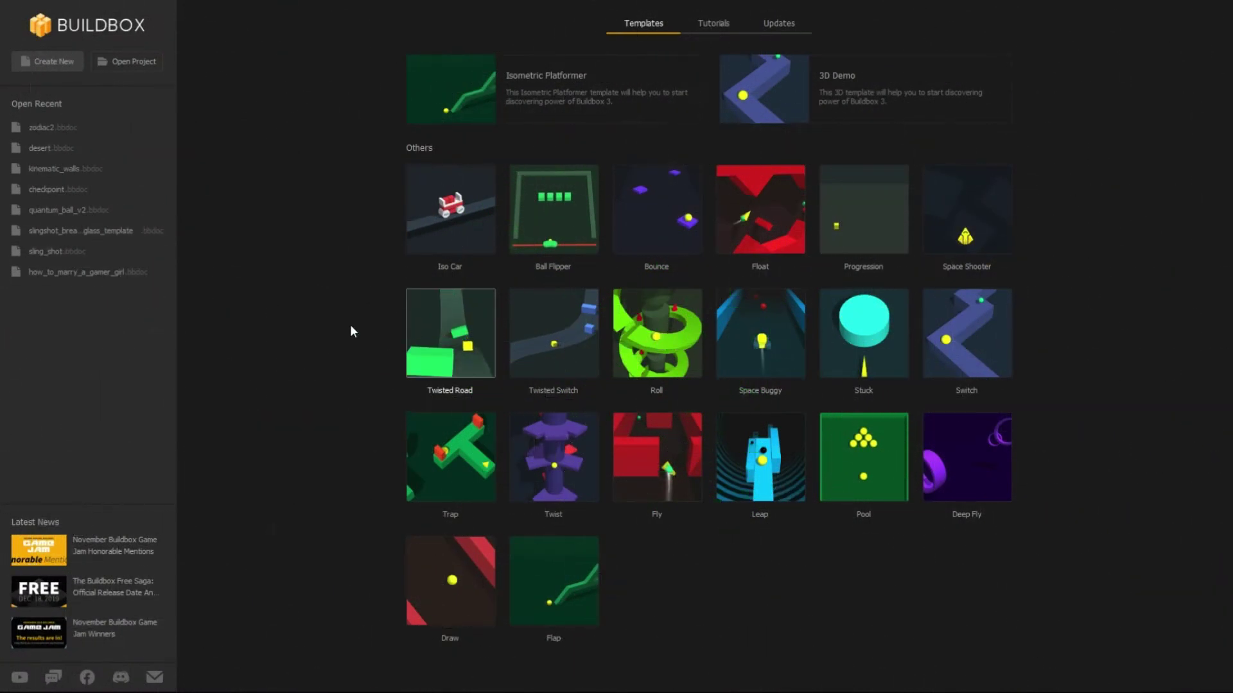
left_click(864, 217)
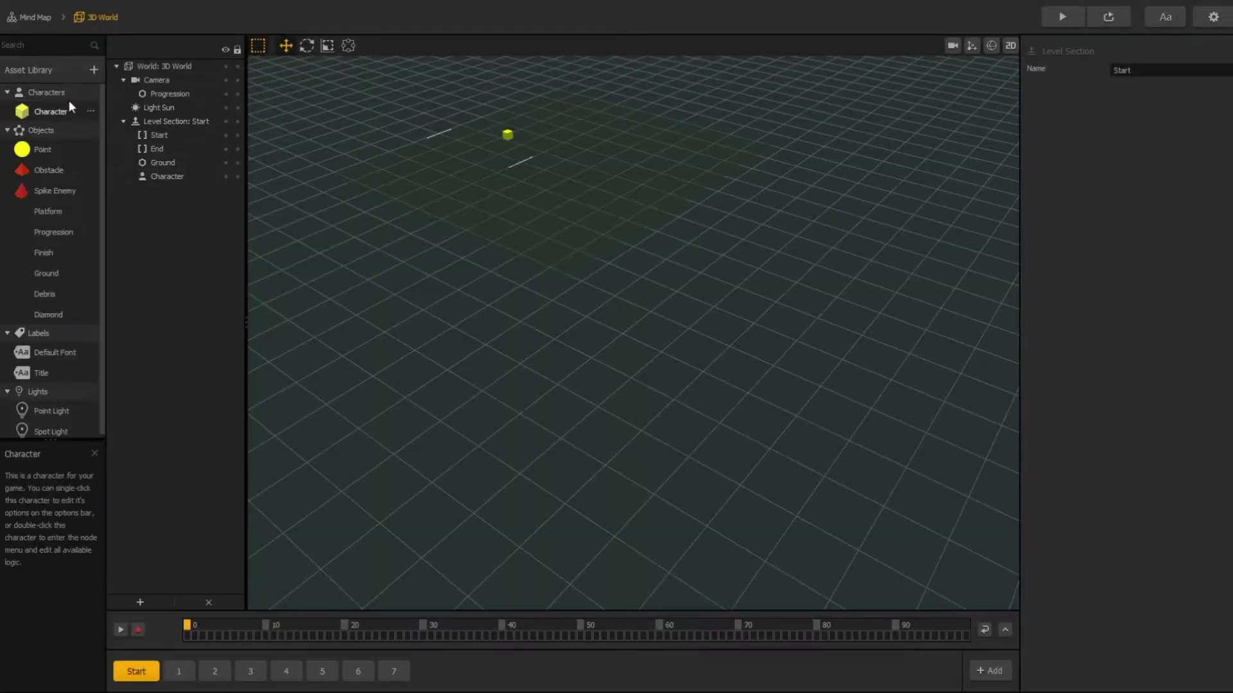
Add two Sphere shapes and one Cube shape from the Shapes library to the asset library
left_click(54, 72)
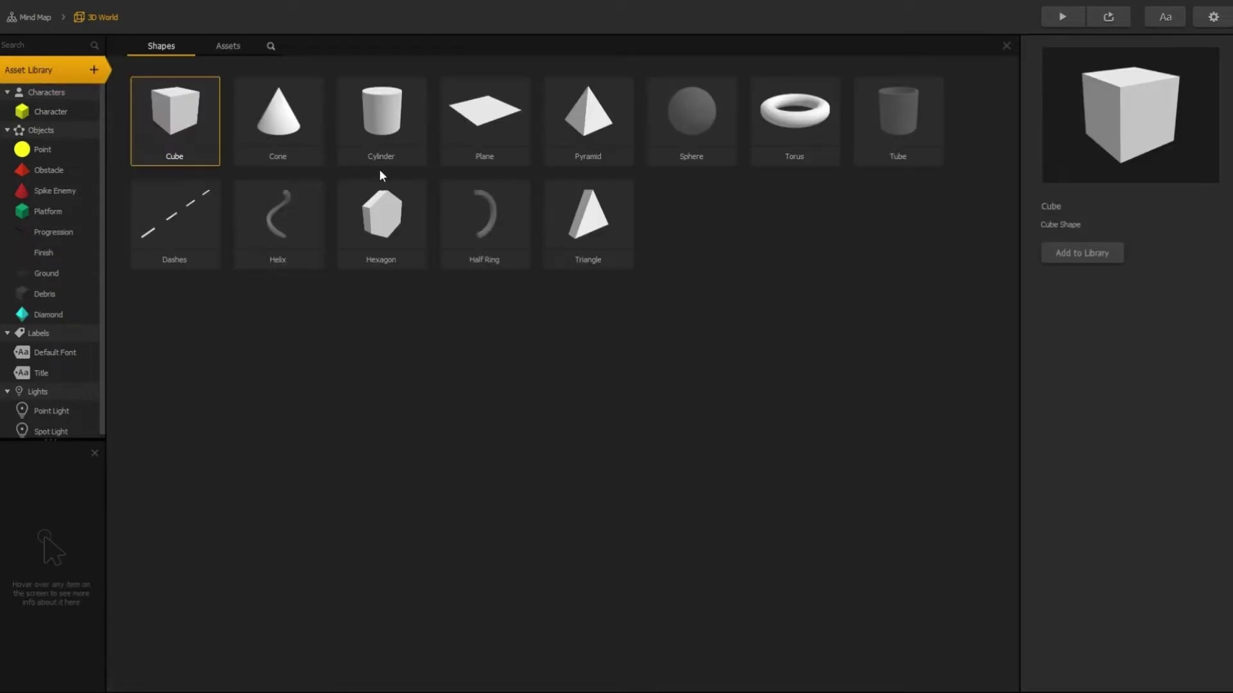
left_click(699, 129)
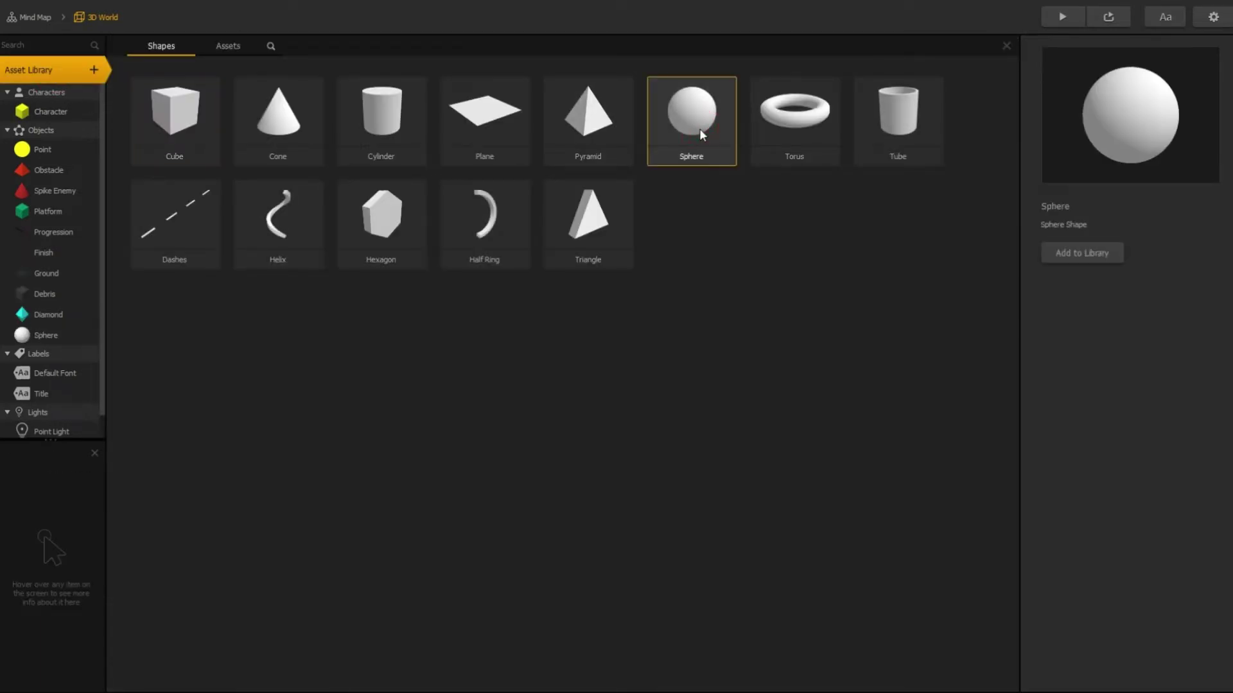
left_click(700, 128)
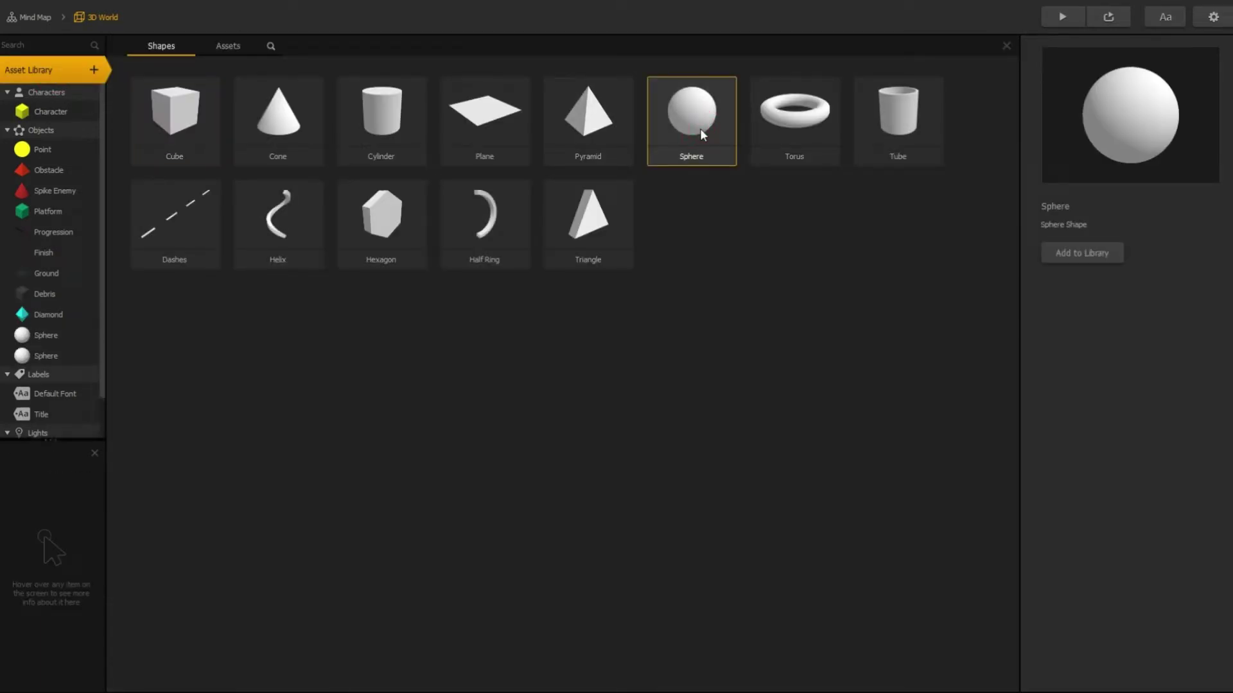
left_click(176, 122)
left_click(34, 68)
left_click(53, 334)
Rename the first Sphere asset to 'shield'
double_click(1125, 70)
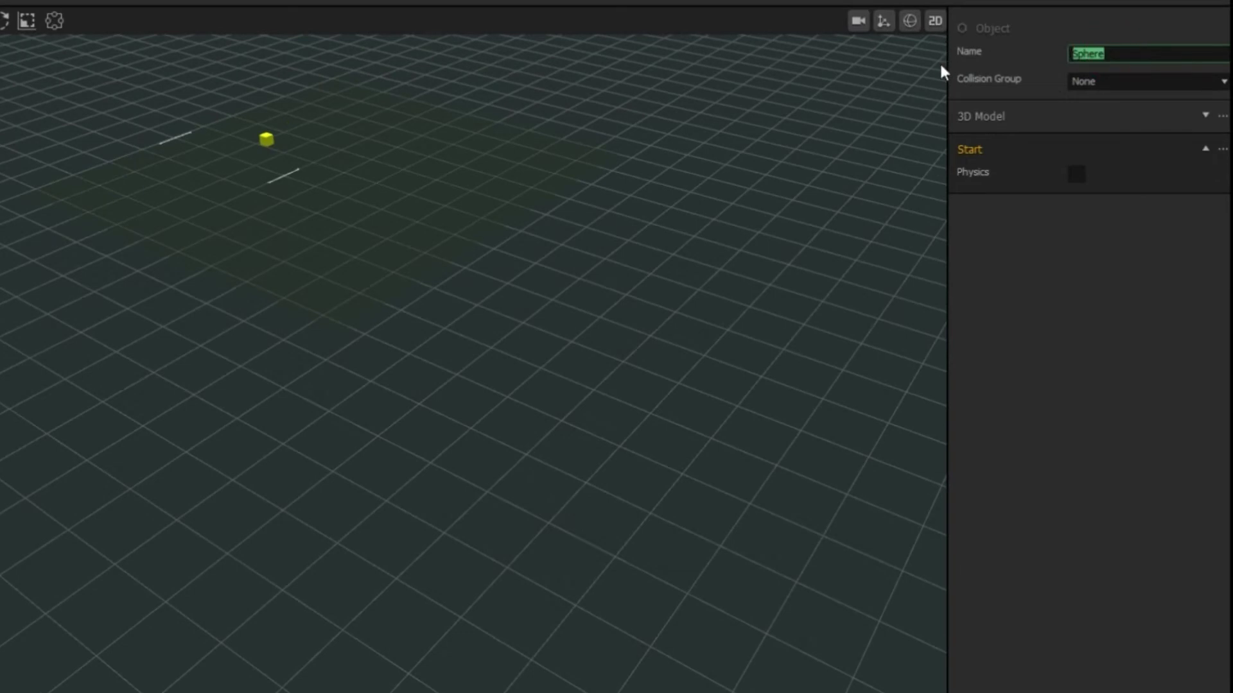
type("shield")
left_click(1204, 116)
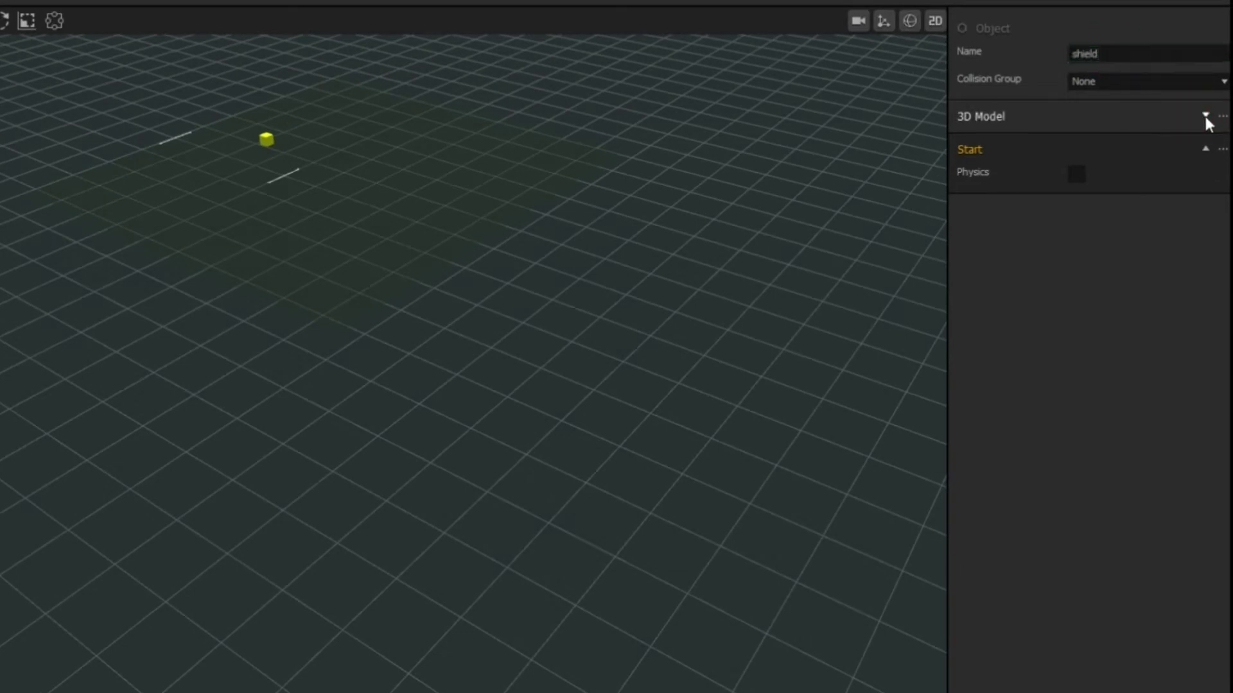
Colour the shield's 3D model pure red (#ff0000) with alpha 200
left_click(1205, 116)
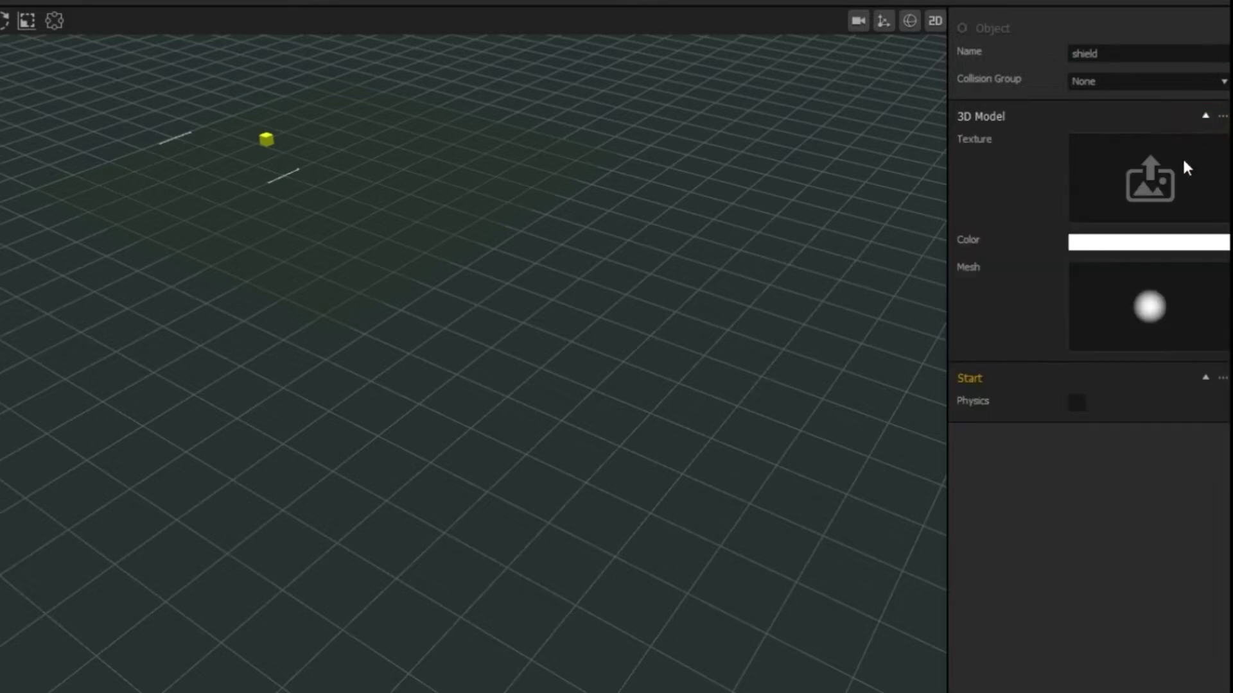
left_click(1132, 248)
left_click_drag(575, 305, 641, 199)
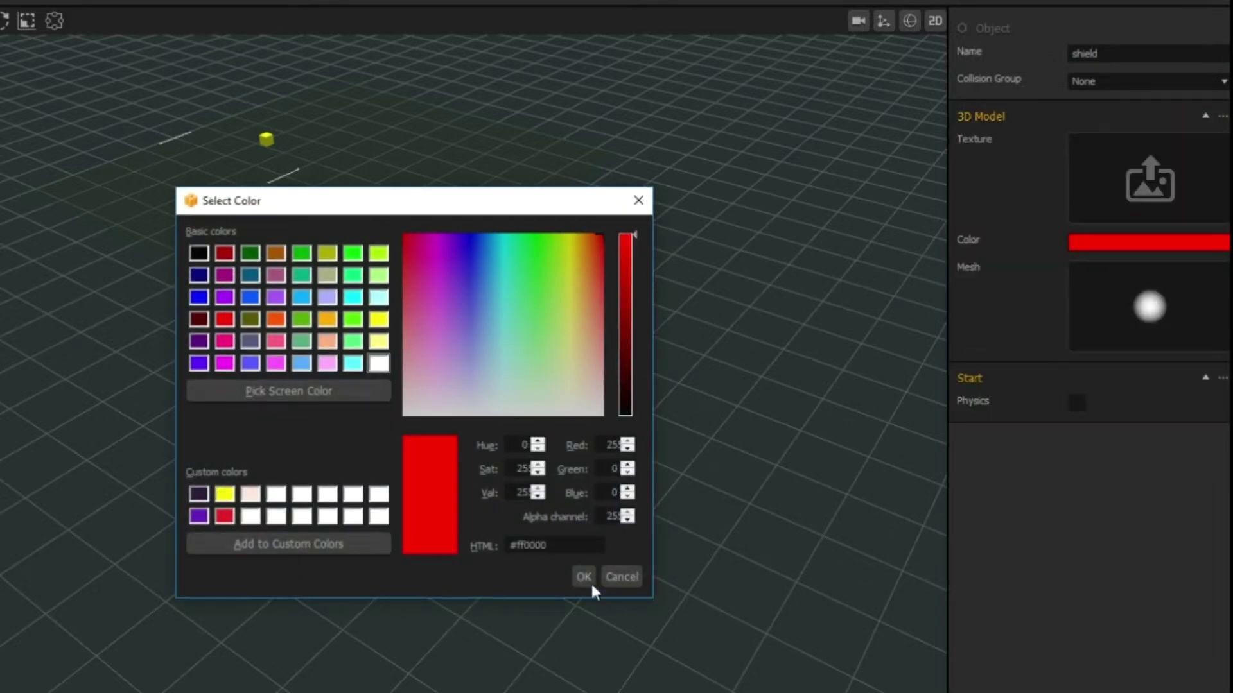
double_click(609, 516)
type("200")
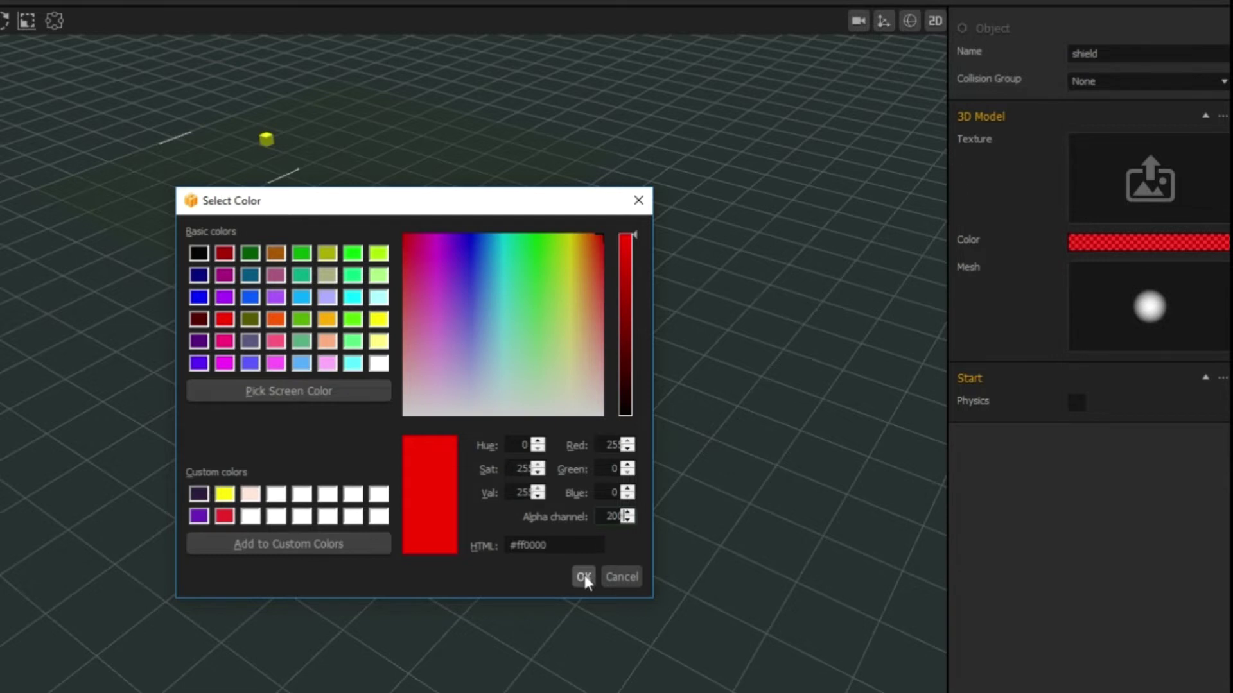
left_click(584, 575)
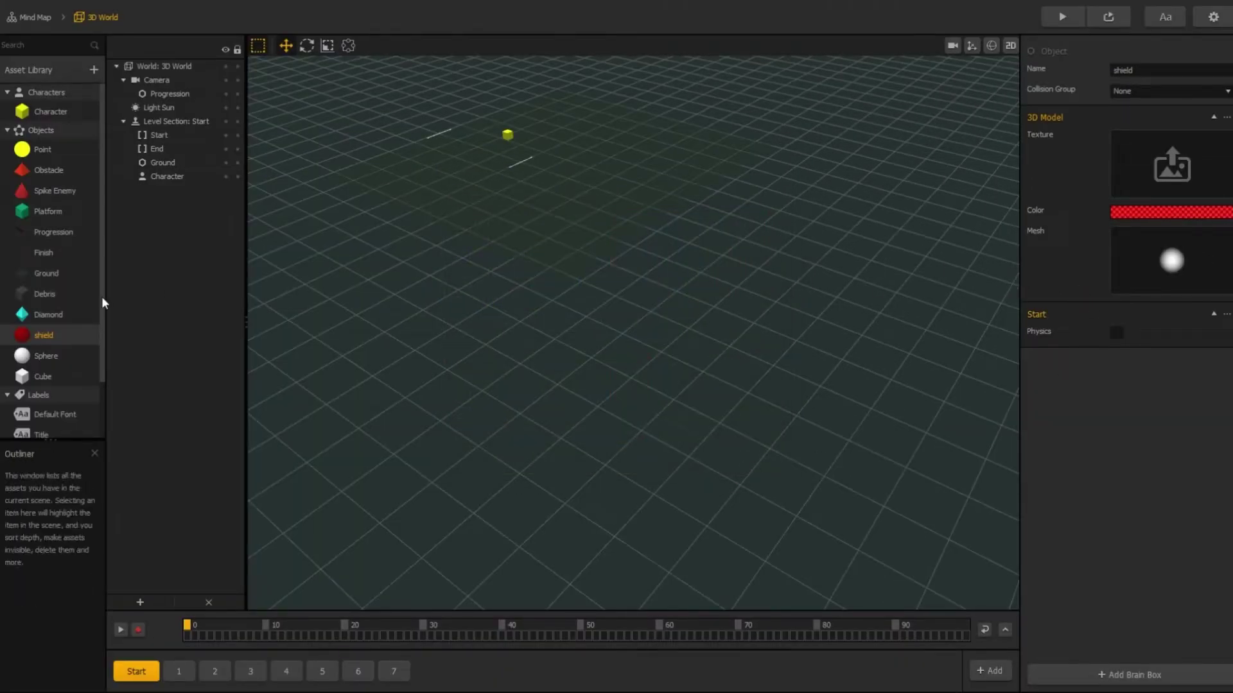
Rename the second Sphere asset to 'powerup'
left_click(54, 354)
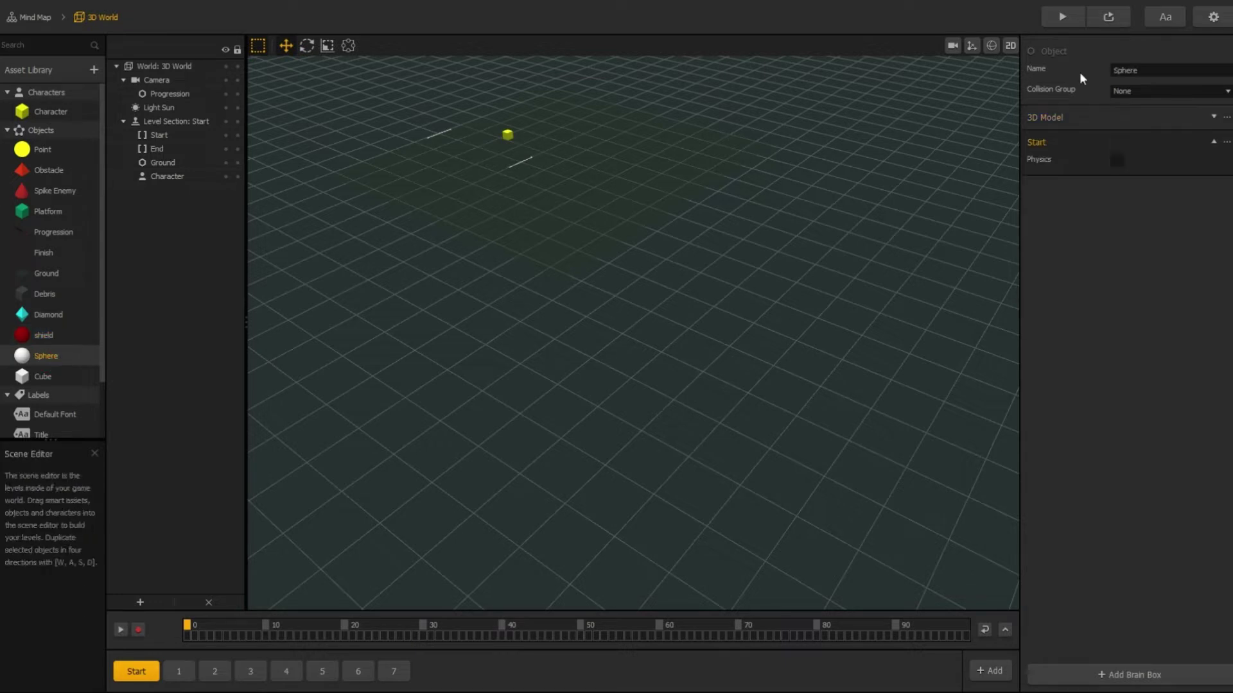
double_click(1155, 69)
type("p")
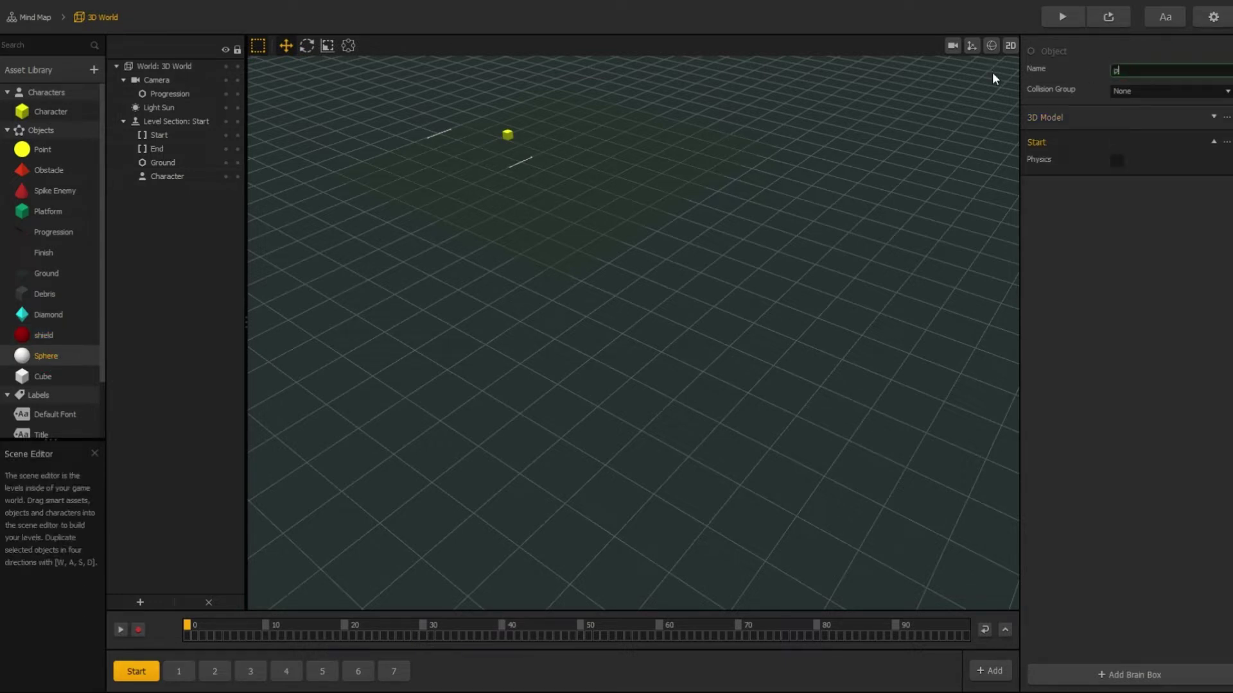
type("owerup")
left_click(55, 378)
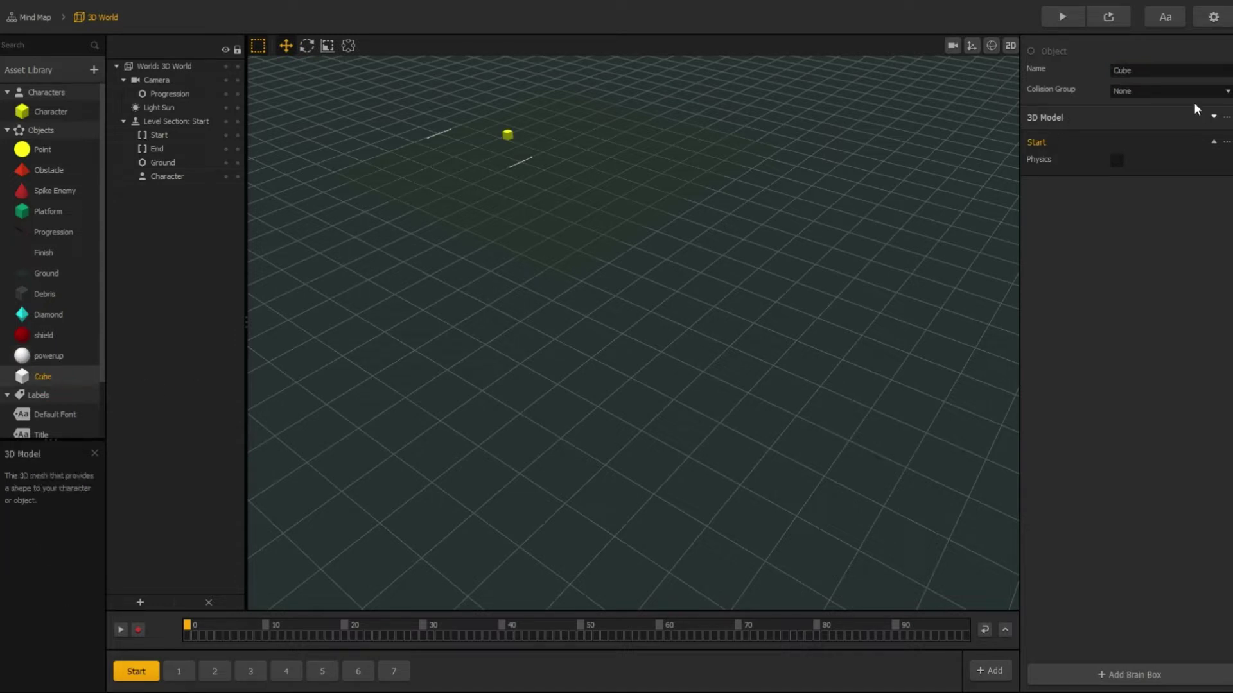
Remove the Cube's mesh and rename the Cube asset 'countdowb'
left_click(1213, 119)
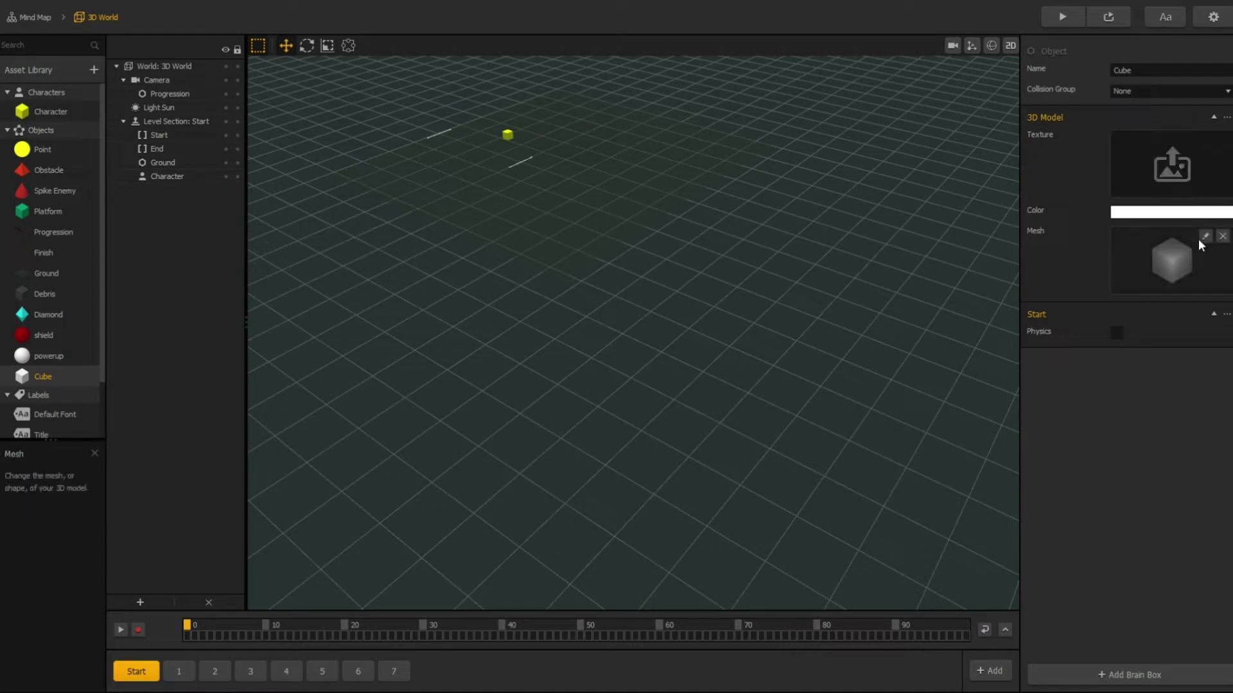
left_click(1222, 237)
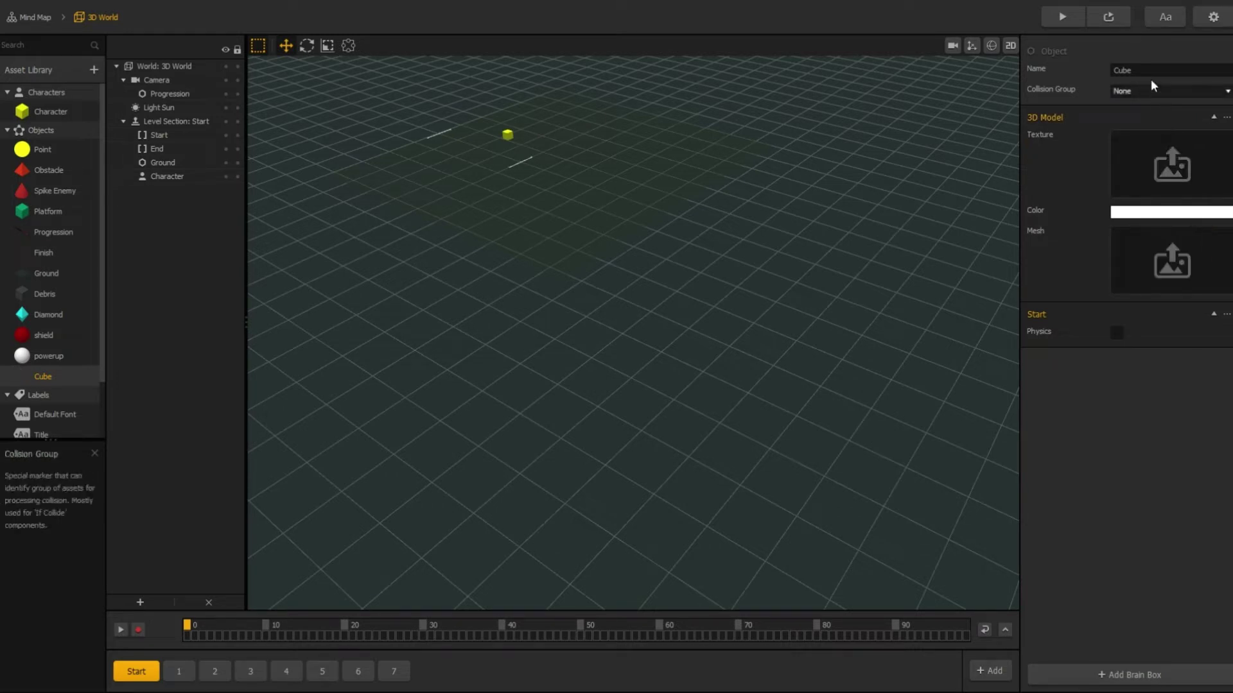
left_click(1035, 69)
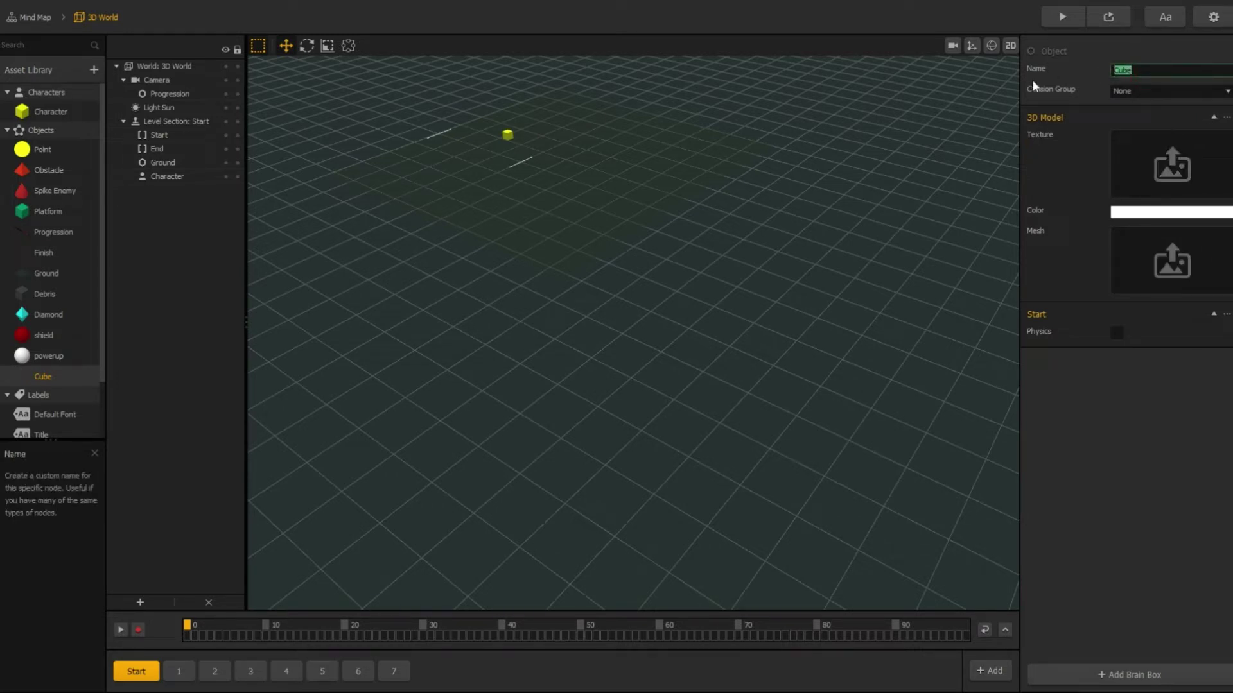
type("countdowb")
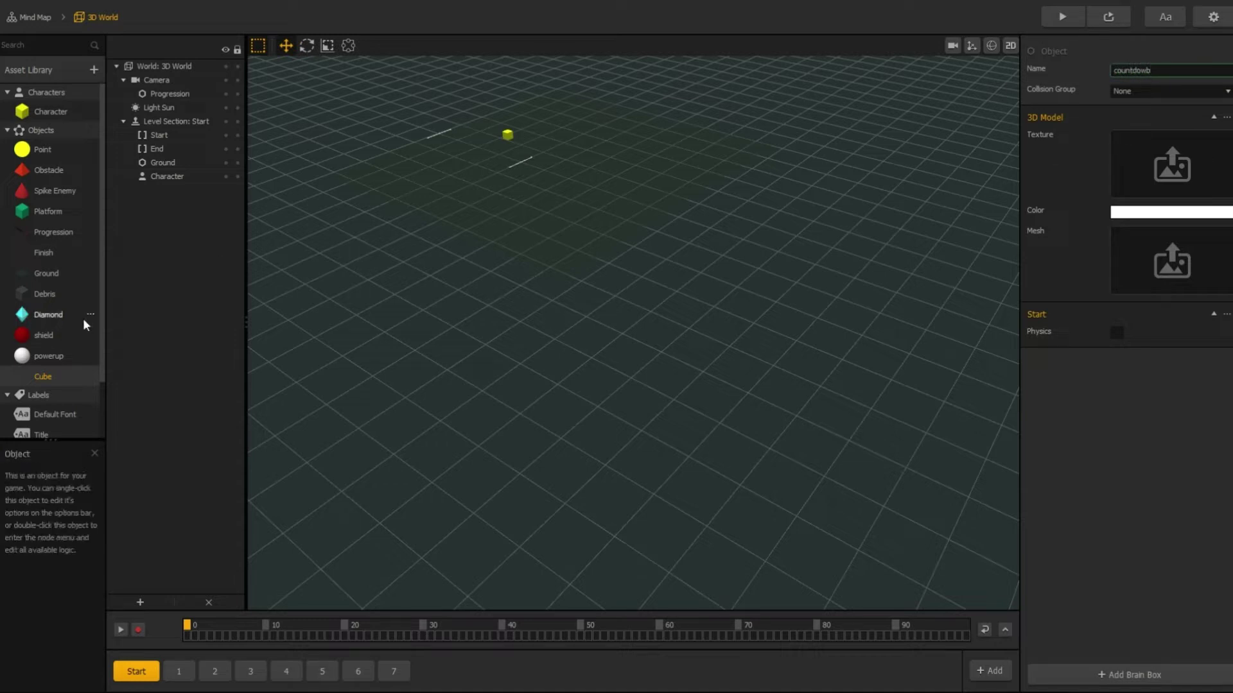
left_click(47, 333)
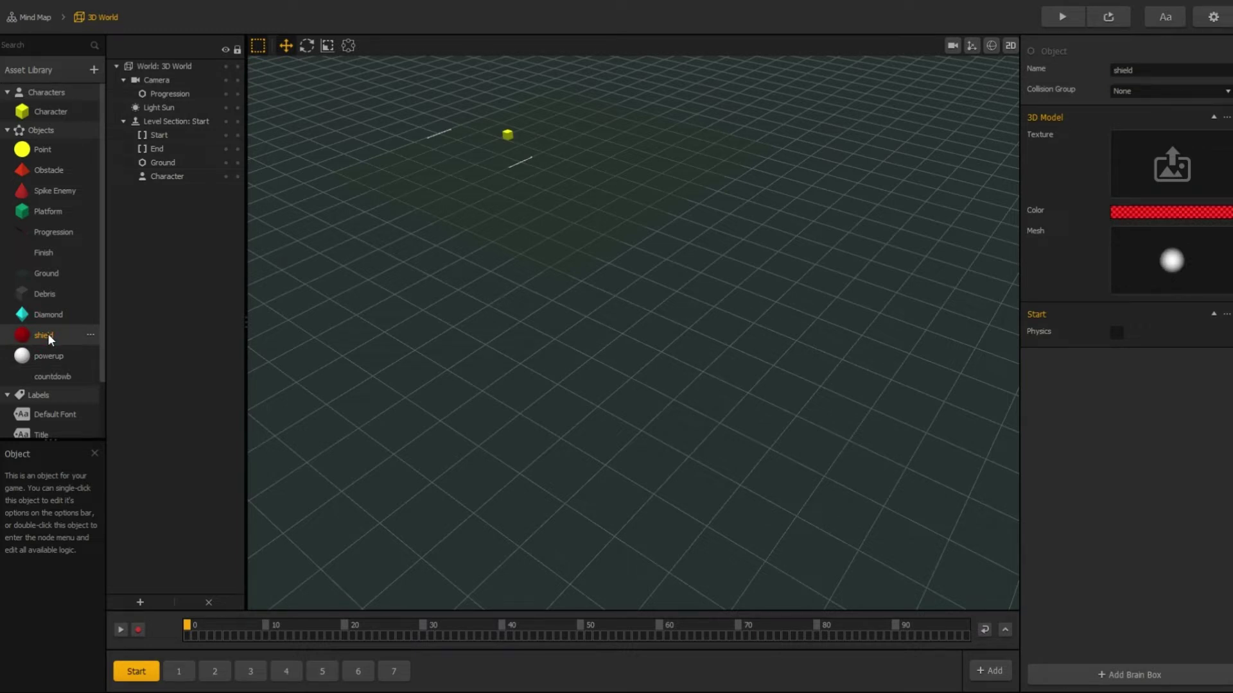
In the shield graph, add an If Collide node affecting Enemy, enabled by Start's Created output
double_click(48, 334)
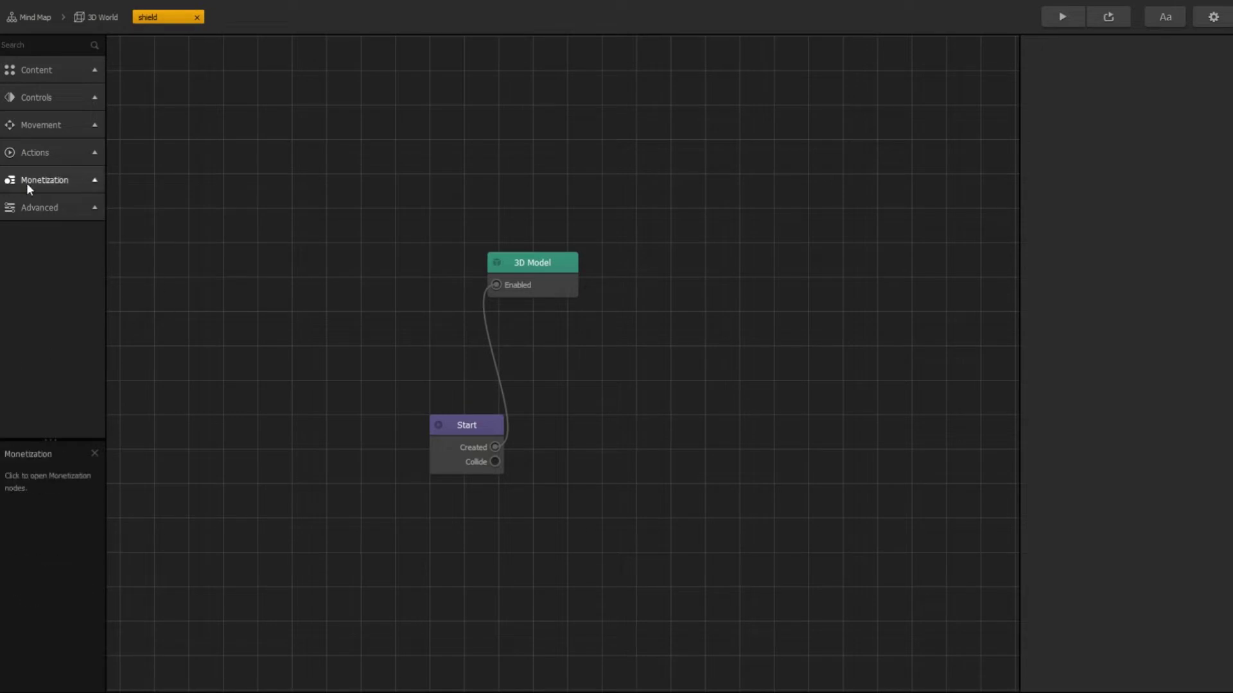
left_click(26, 160)
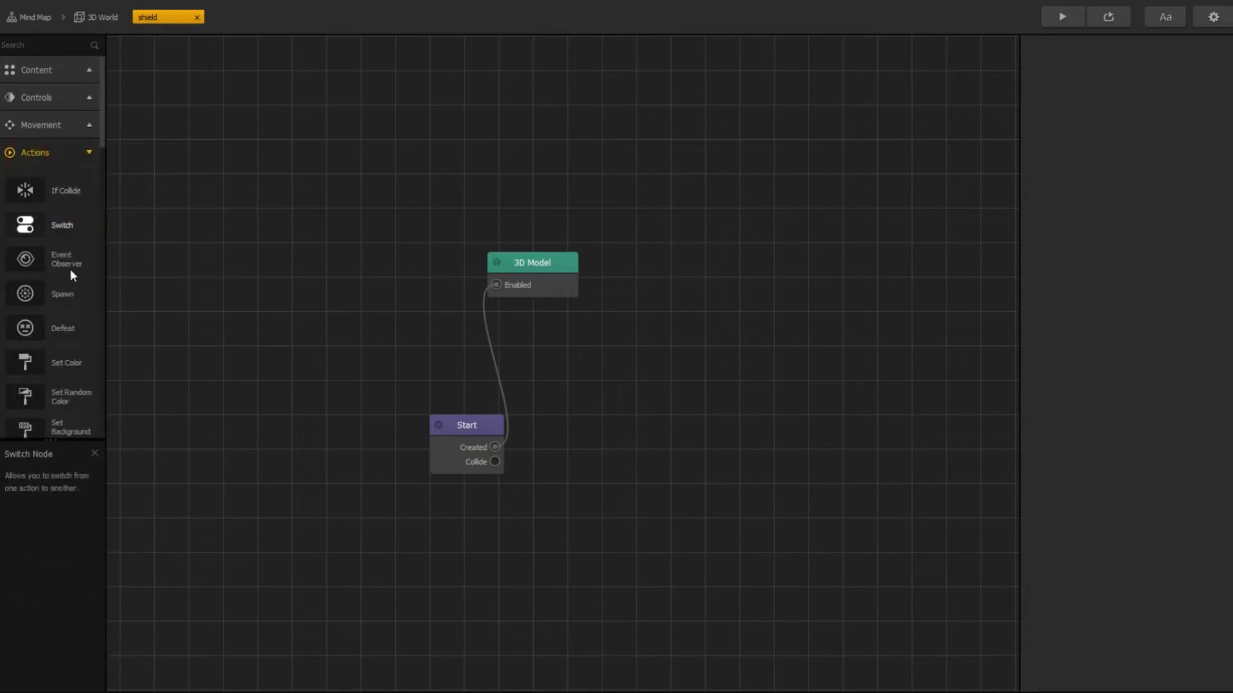
left_click_drag(68, 195, 558, 400)
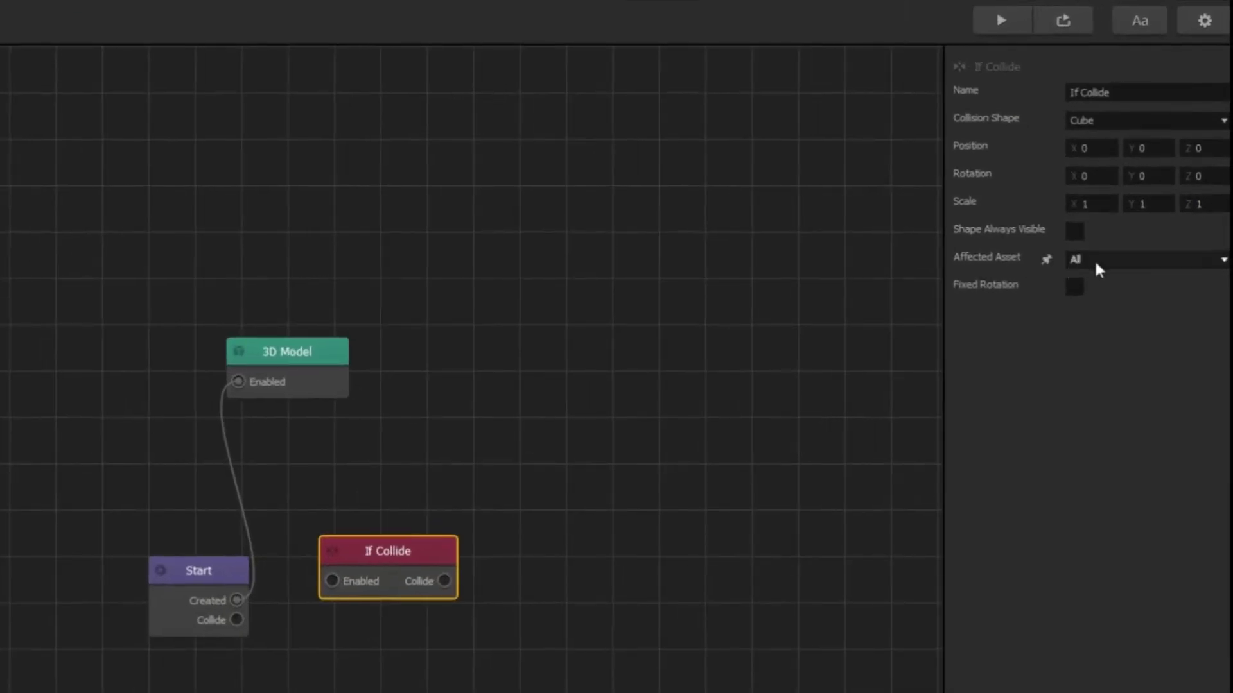
left_click(1094, 260)
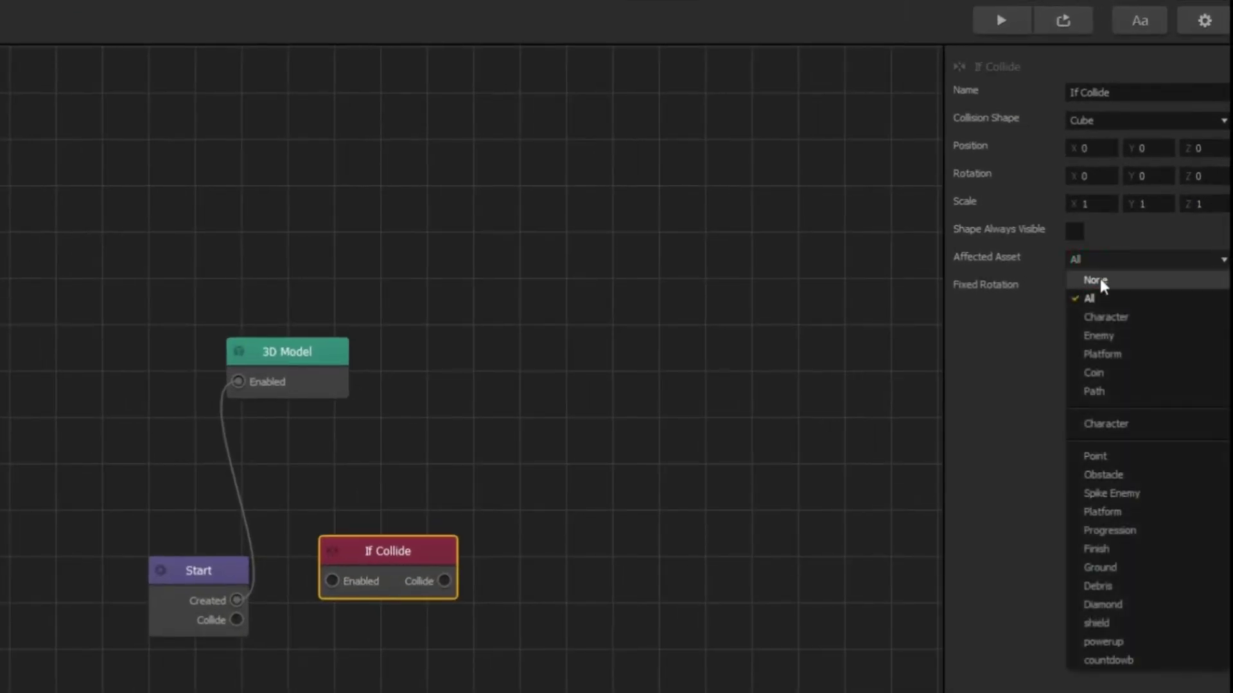
left_click(1098, 336)
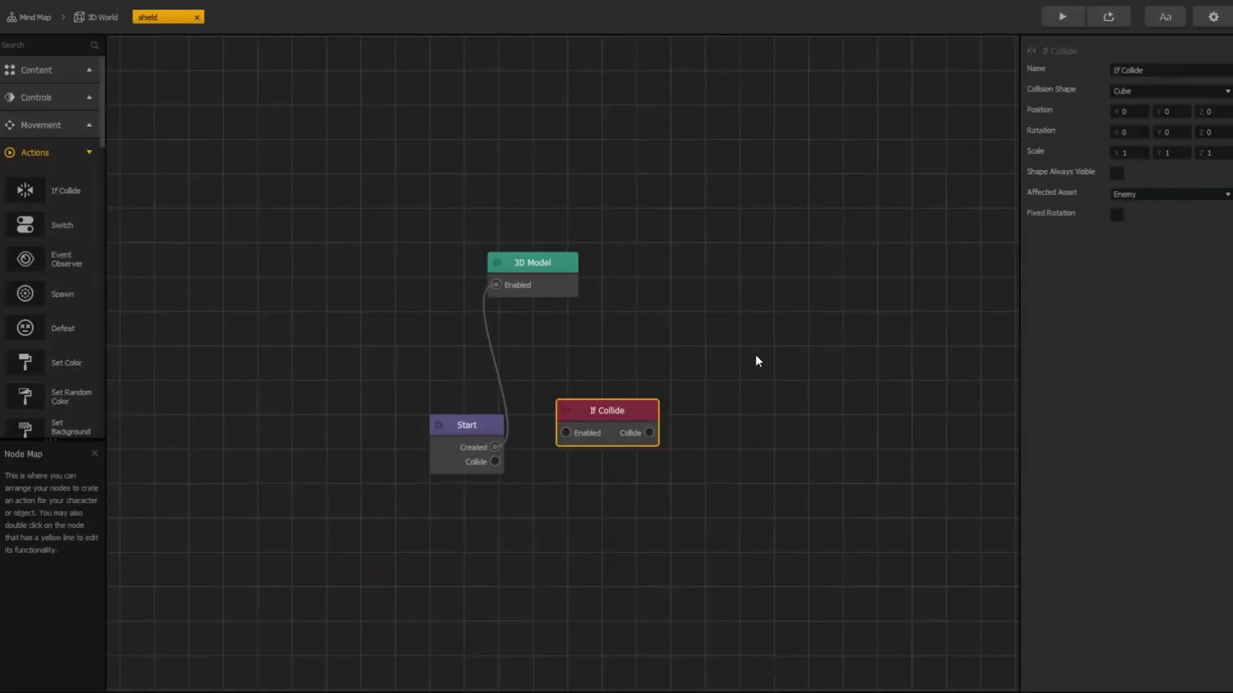
left_click(493, 445)
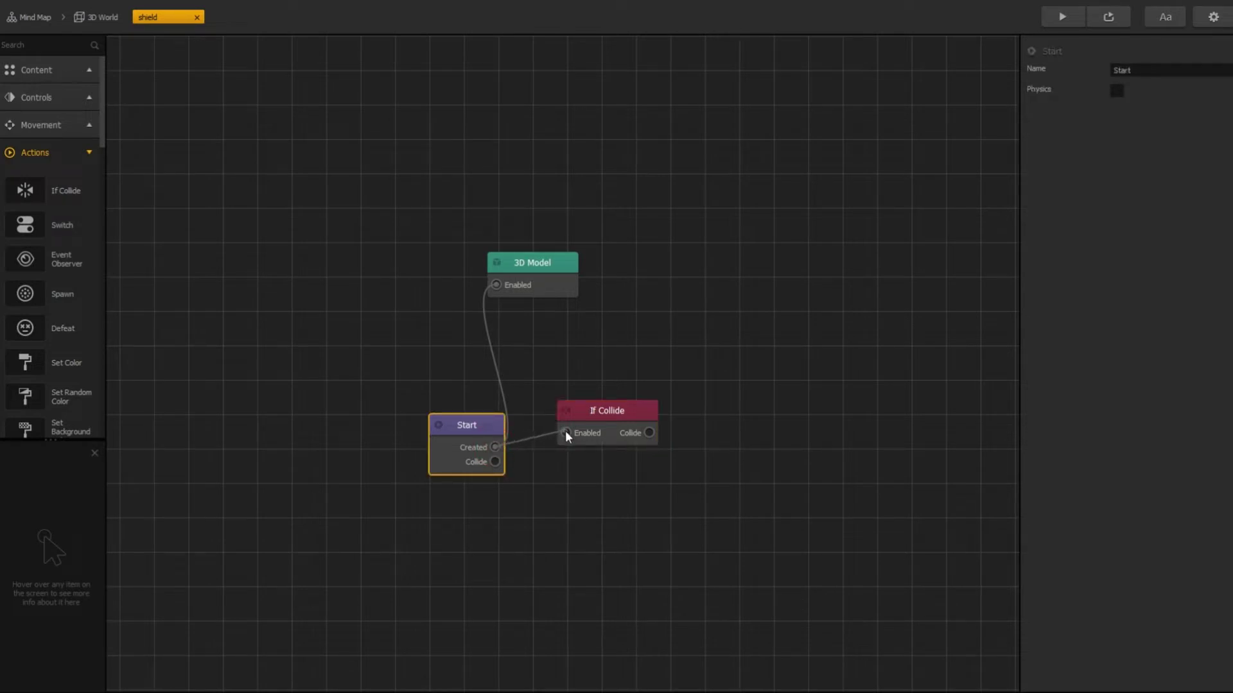
left_click(577, 410)
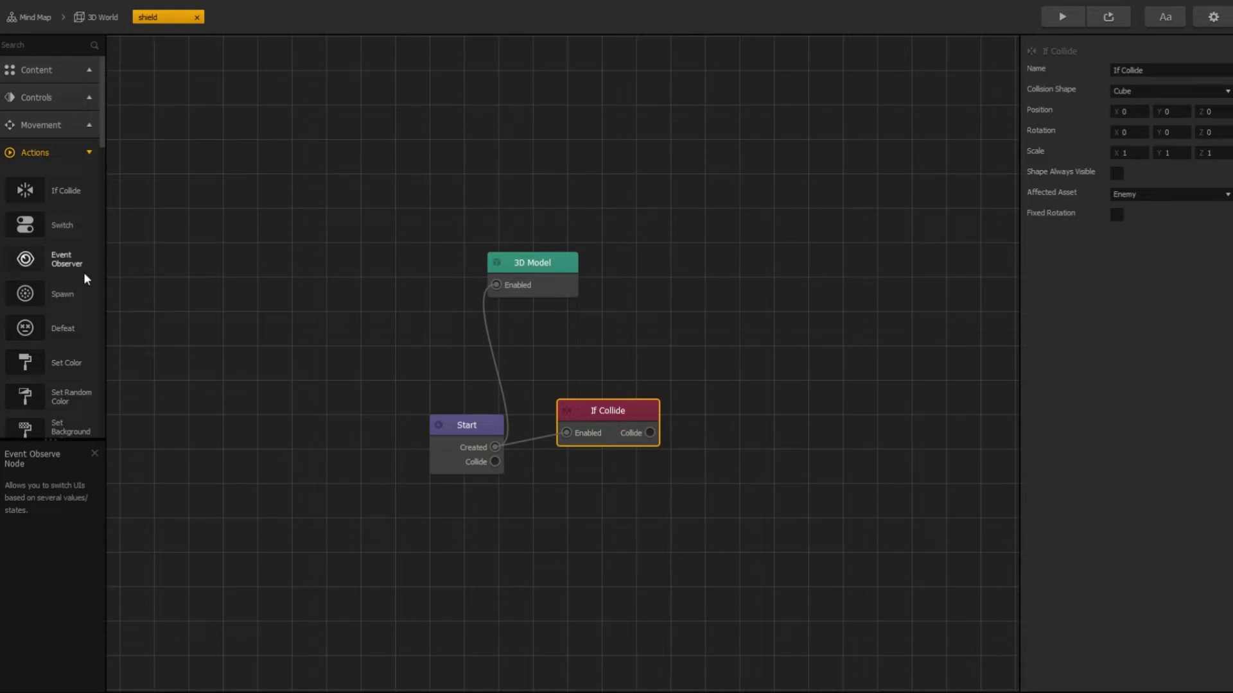
Add a Damage node targeting the Sensor, applied by If Collide's Collide output
scroll(83, 272, "down", 10)
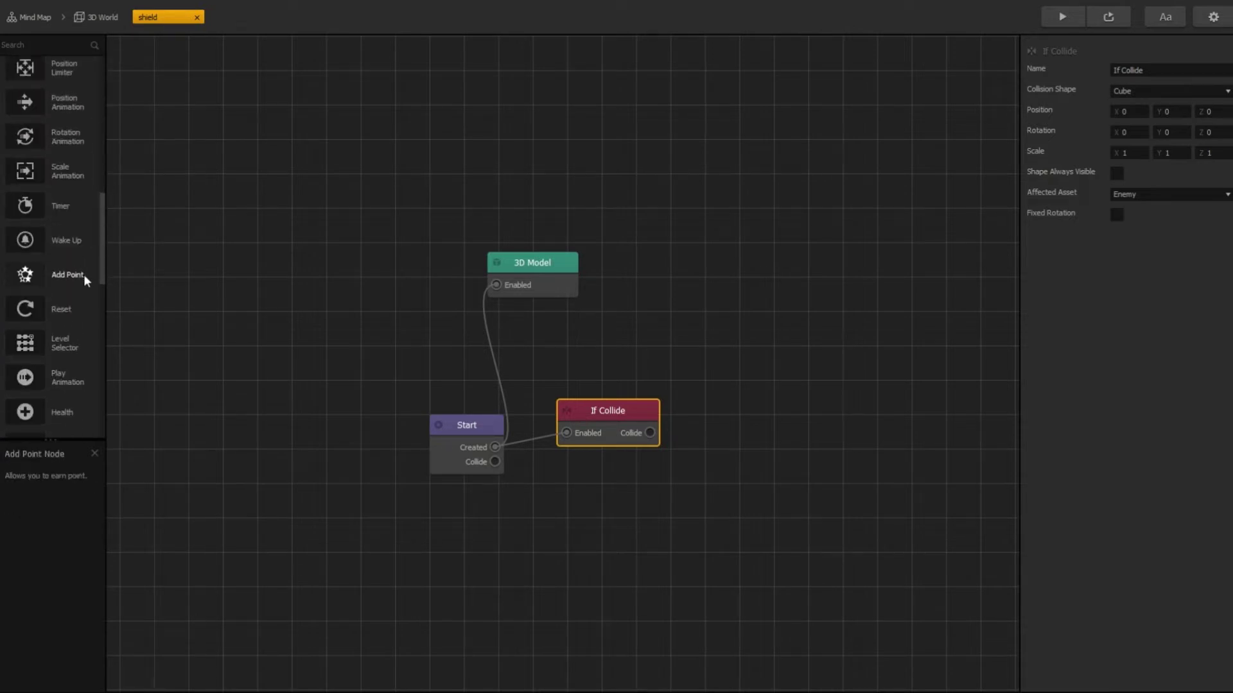
scroll(78, 287, "down", 3)
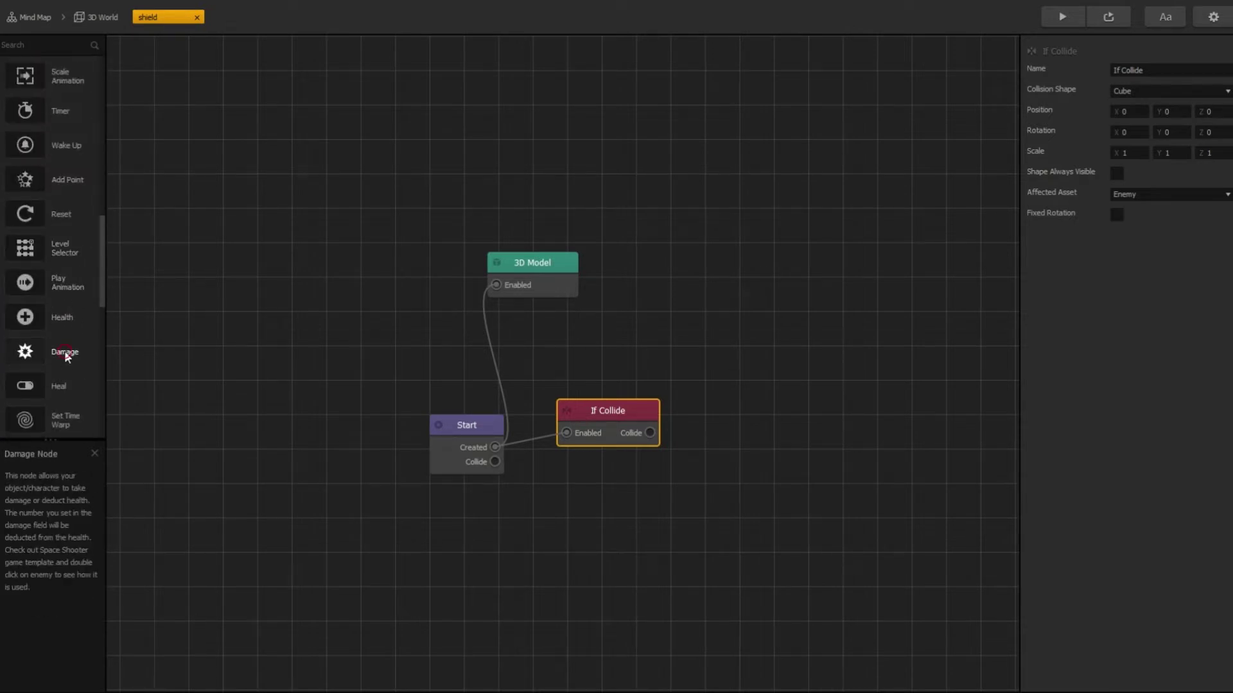
left_click_drag(66, 355, 718, 369)
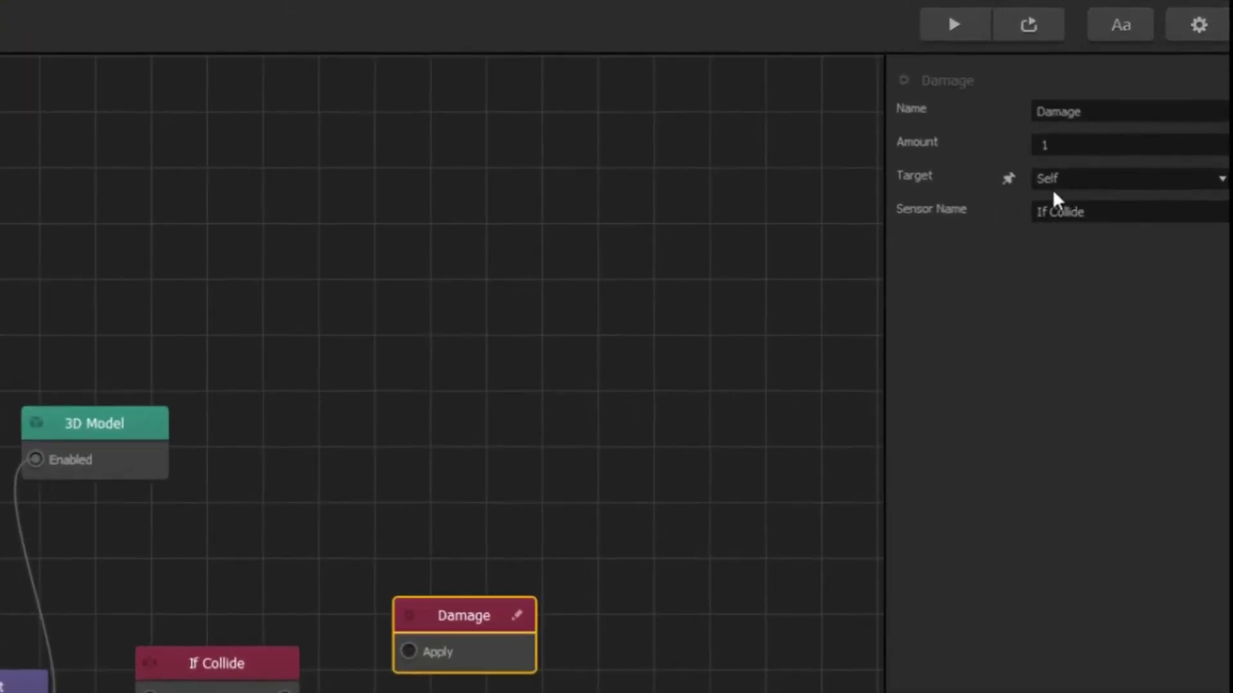
left_click(1055, 188)
left_click(1077, 224)
left_click(1067, 145)
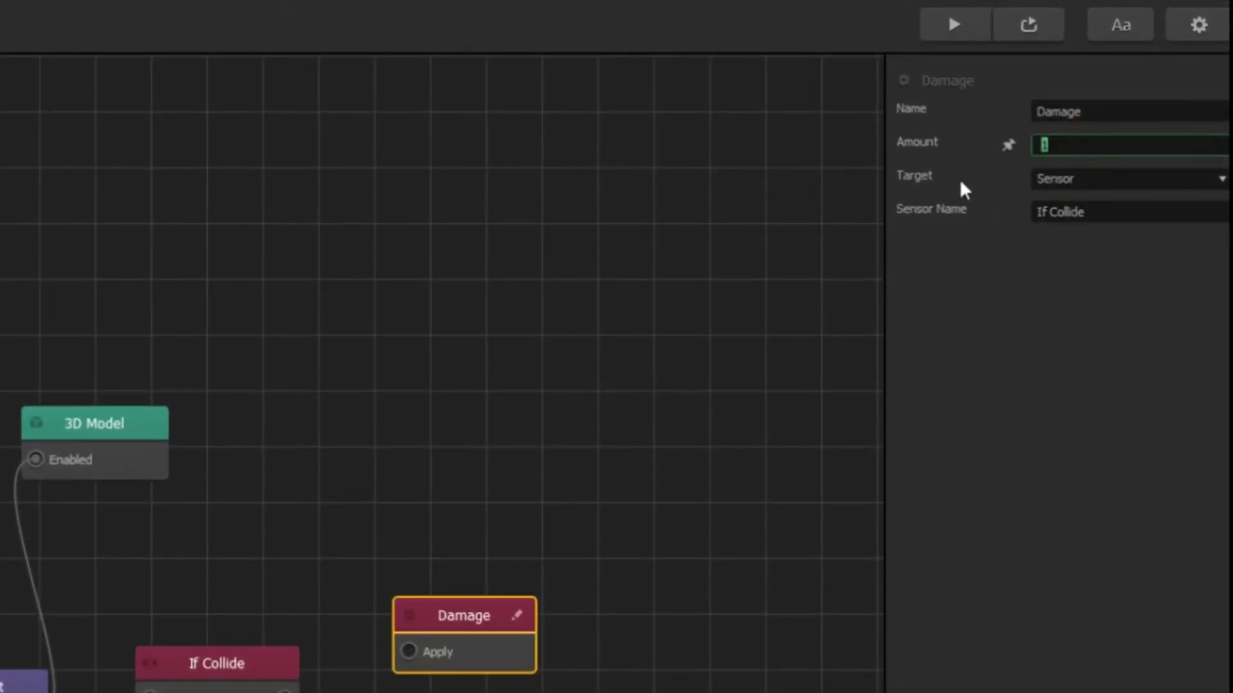
left_click_drag(650, 431, 724, 406)
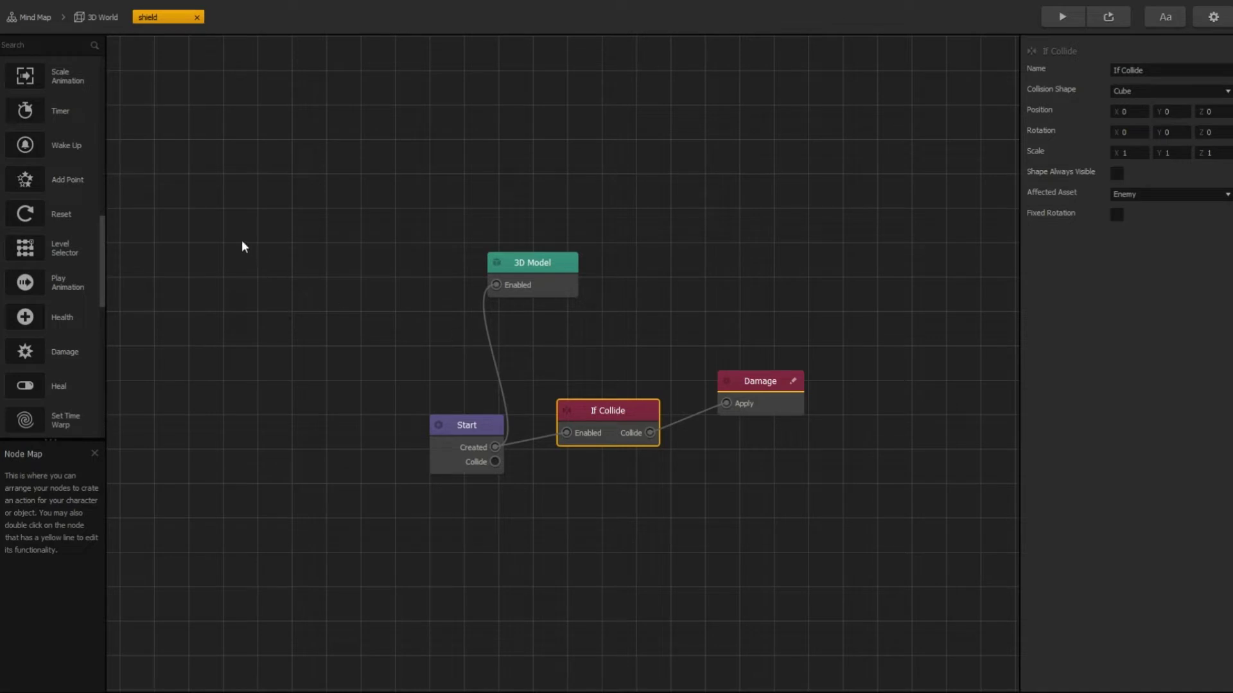
scroll(80, 244, "down", 10)
Add Delay (3 s) and Remove nodes, wiring Start Created → Delay In and Delay Out → Remove
left_click(70, 427)
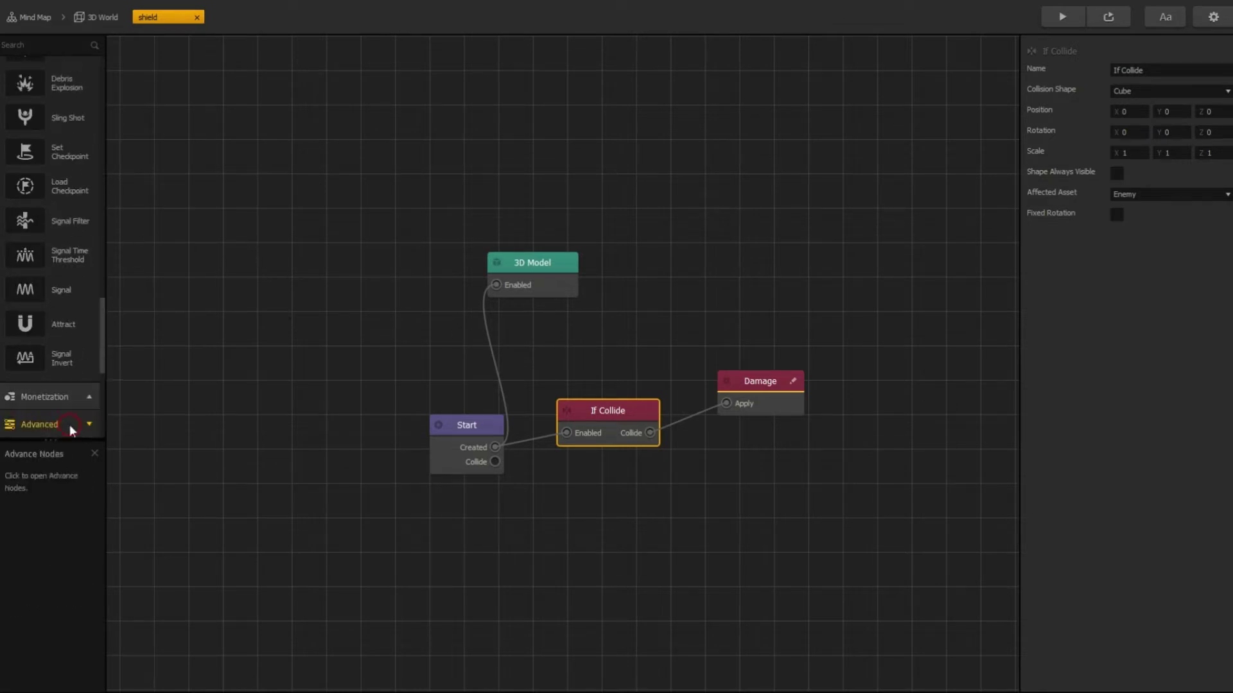
scroll(72, 340, "down", 5)
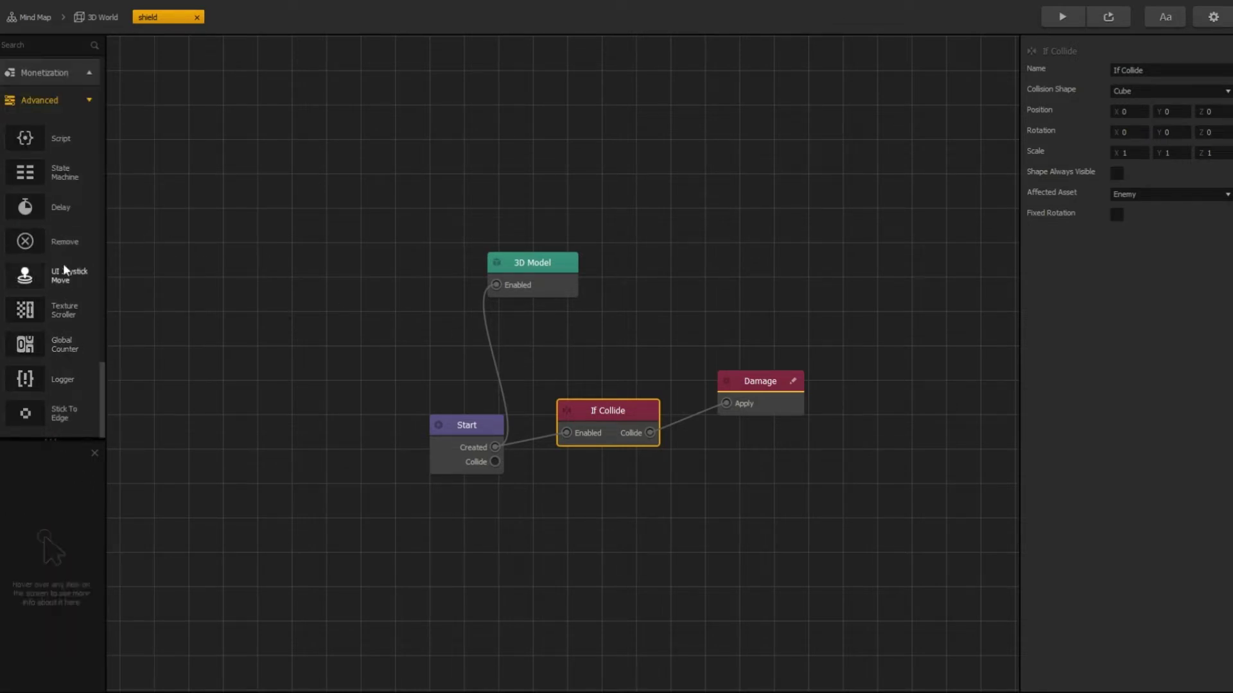
left_click_drag(65, 212, 299, 369)
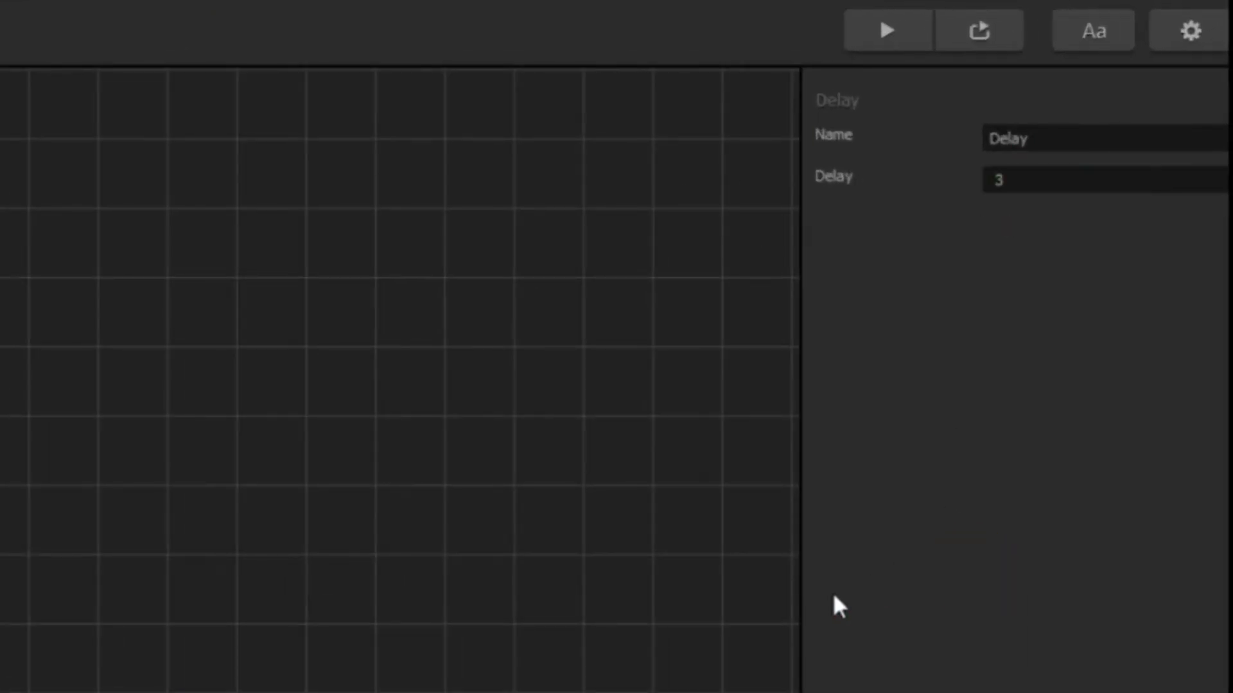
left_click_drag(500, 463, 584, 499)
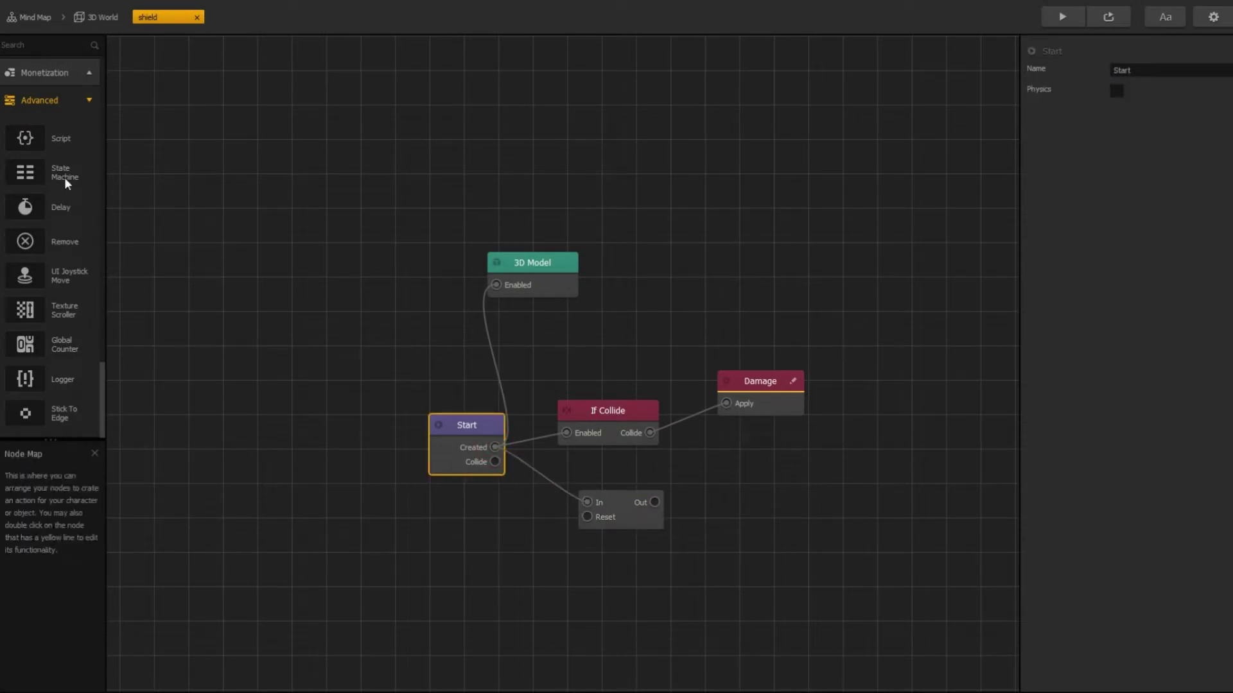
left_click_drag(65, 242, 162, 293)
left_click_drag(706, 488, 717, 511)
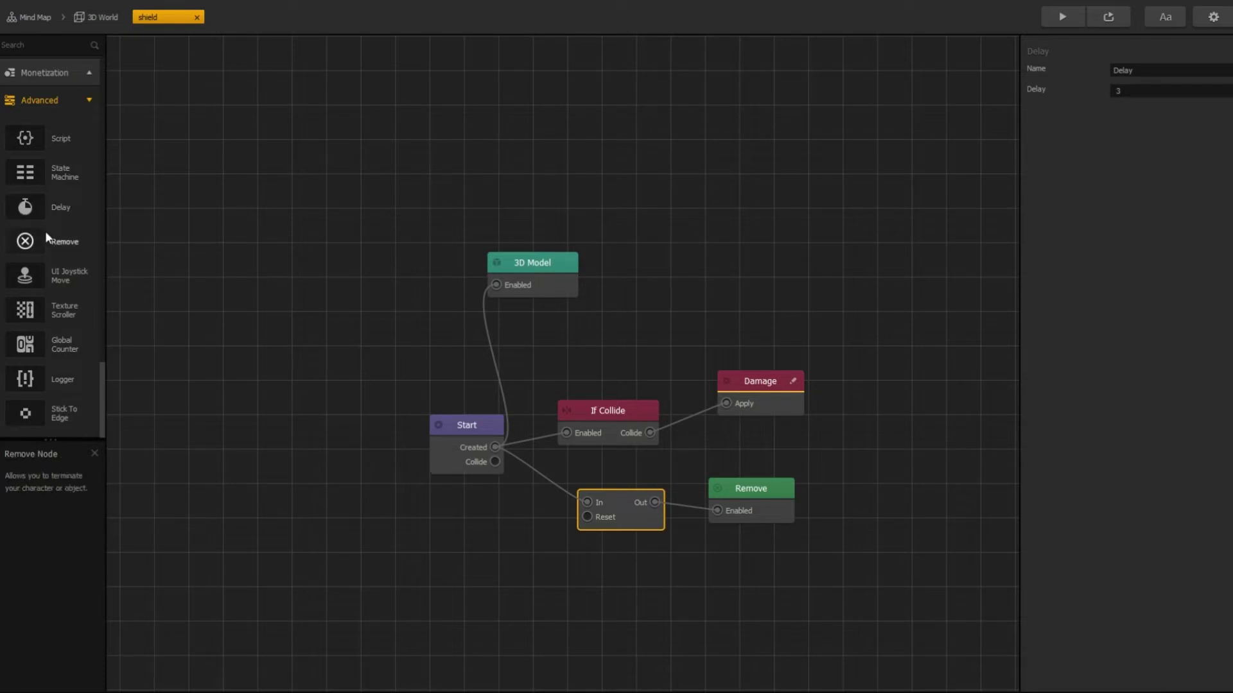
scroll(45, 230, "up", 10)
Add a Trail node with the rocket-flame sprite texture, enabled by Start's Created output
left_click(47, 72)
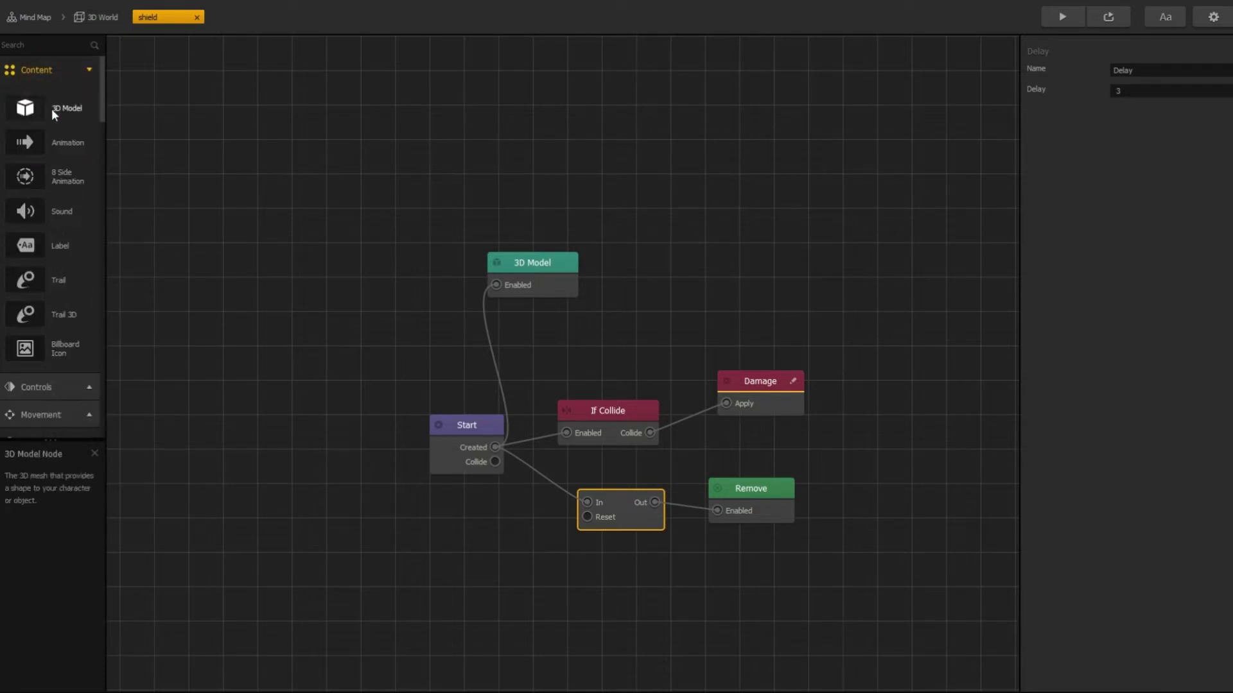
left_click_drag(64, 279, 365, 326)
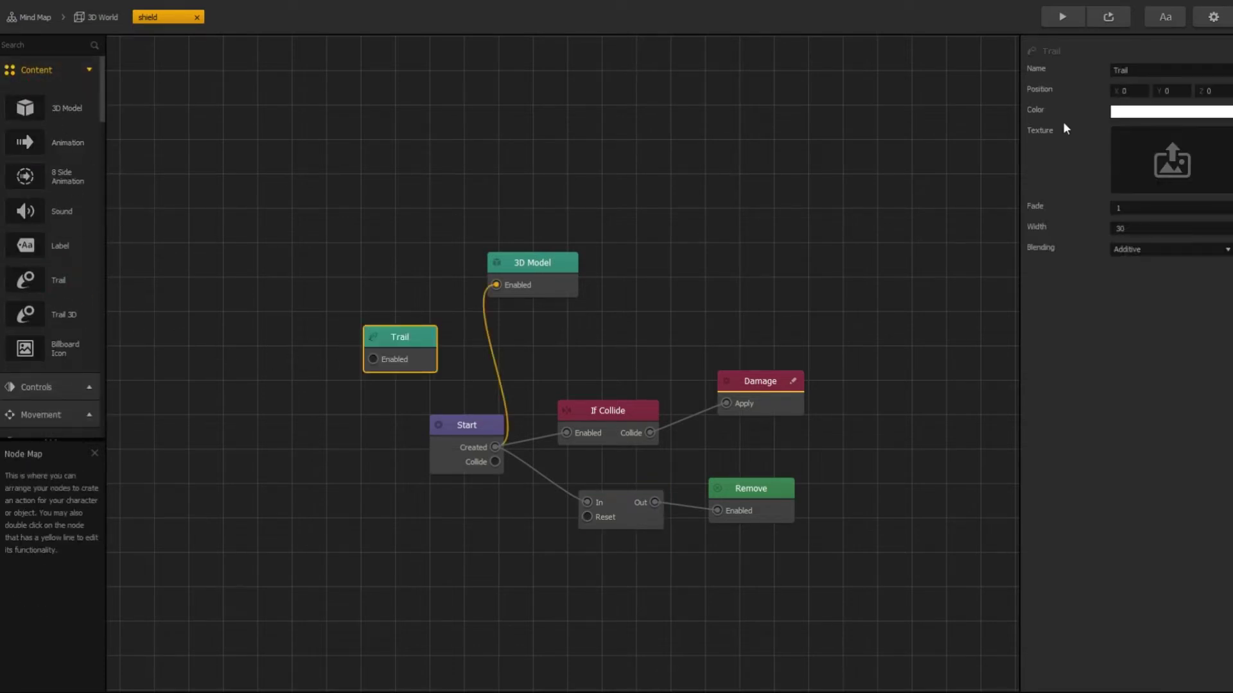
left_click(1172, 160)
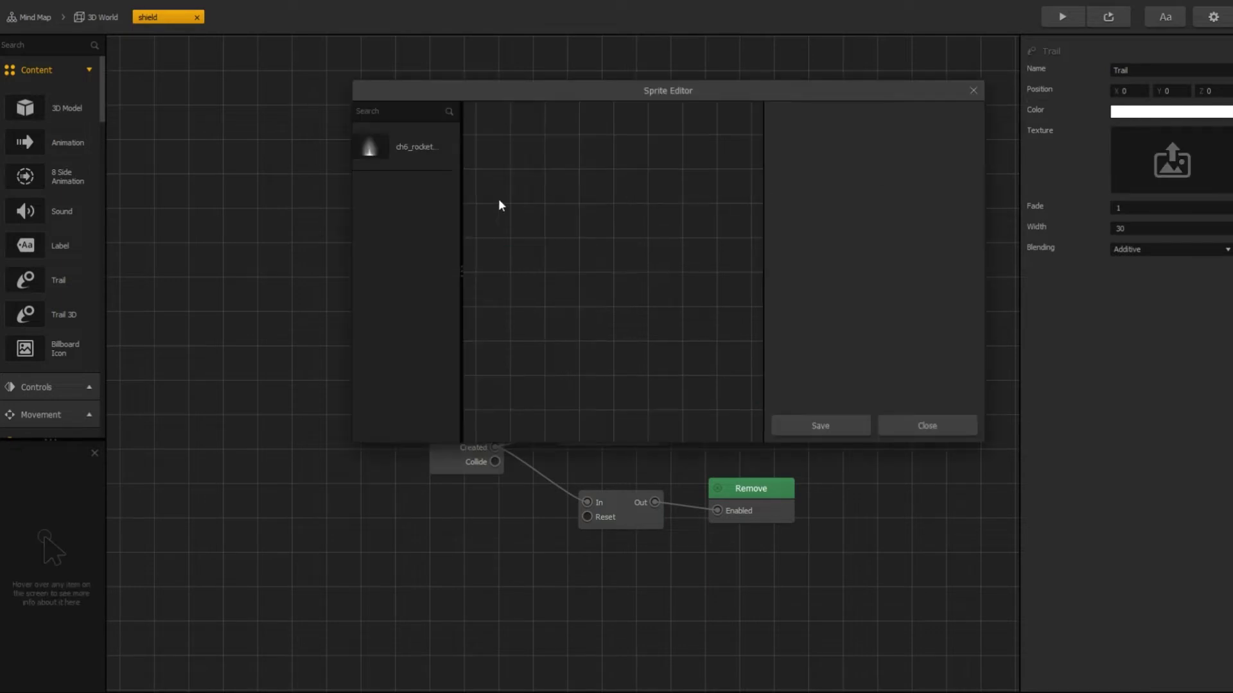
left_click(419, 147)
left_click(835, 427)
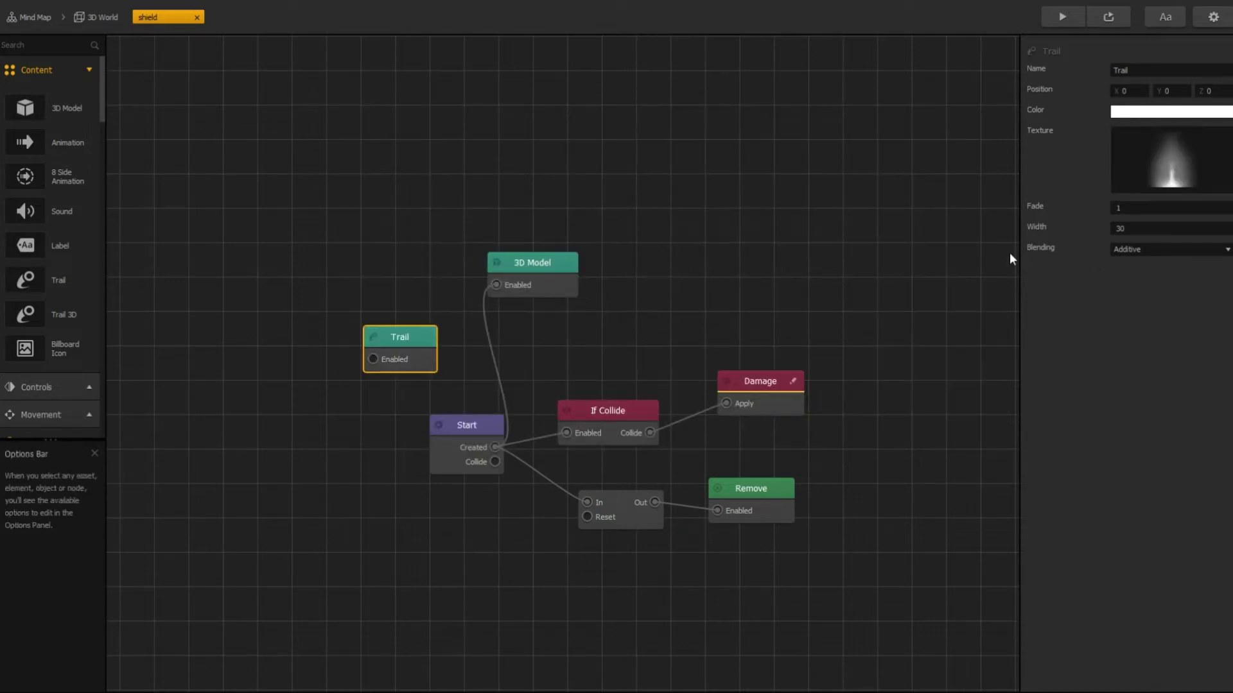
left_click_drag(495, 447, 373, 359)
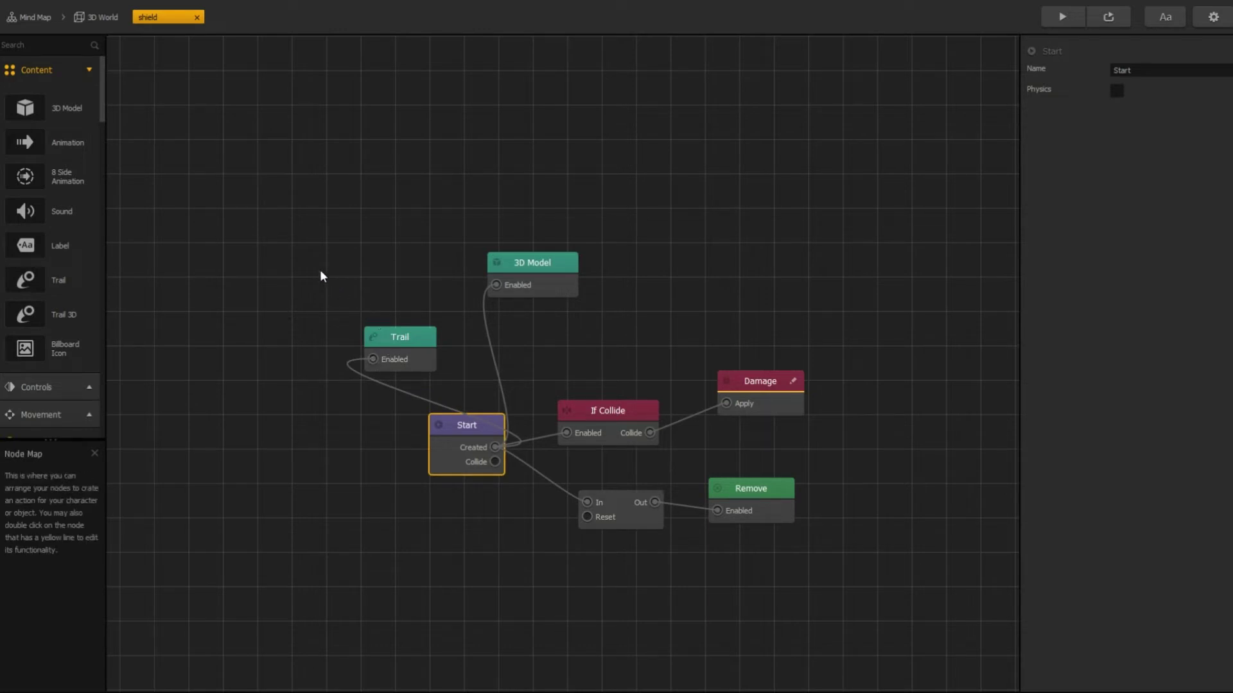
left_click(93, 20)
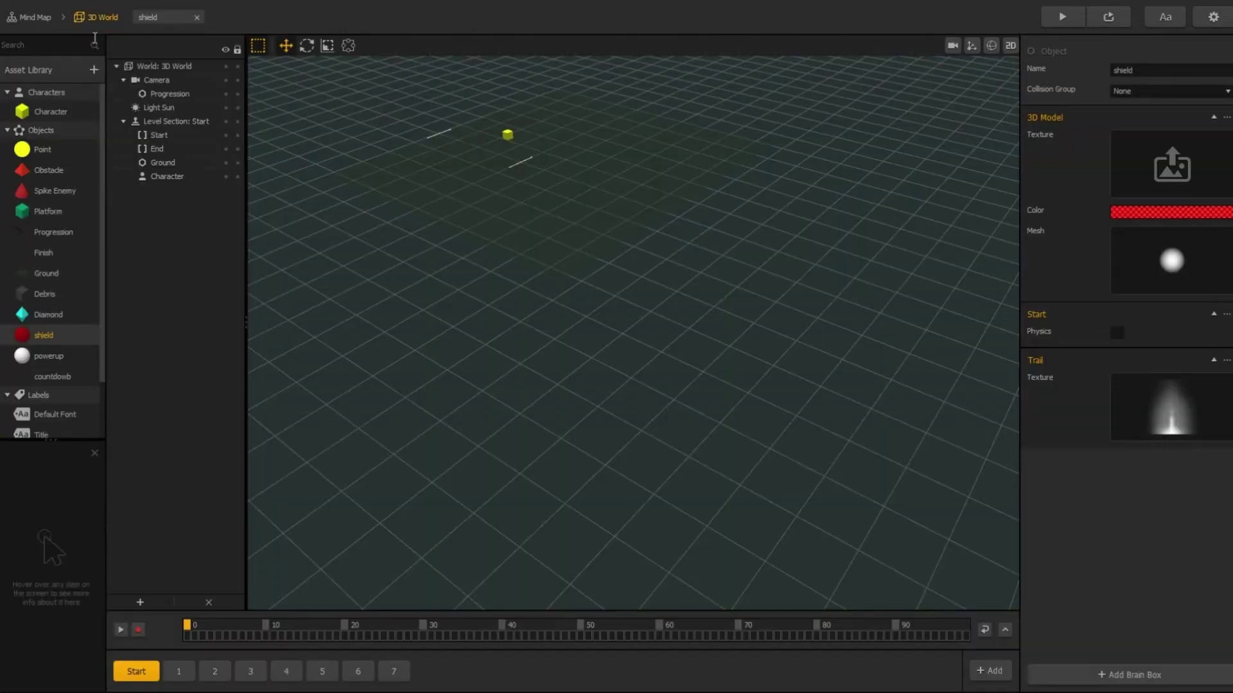
In the powerup graph, add an If Collide node affecting the Character, enabled from Start
left_click(49, 356)
double_click(50, 356)
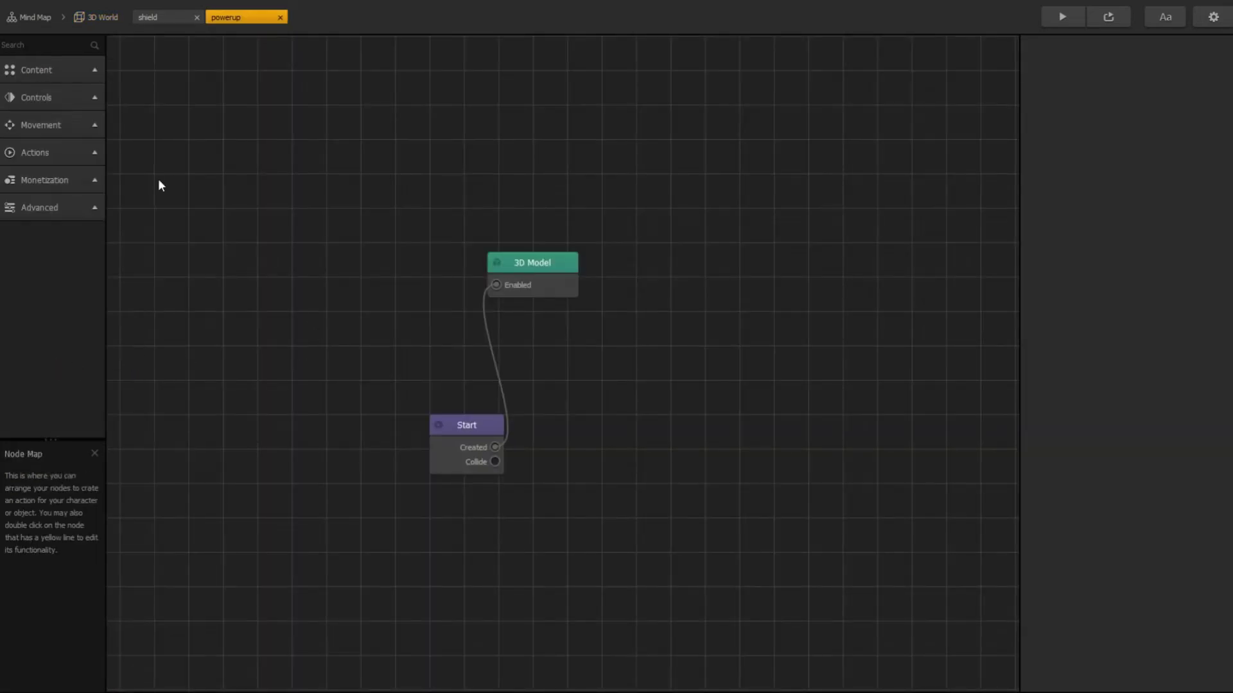
left_click(35, 159)
left_click_drag(48, 194, 565, 426)
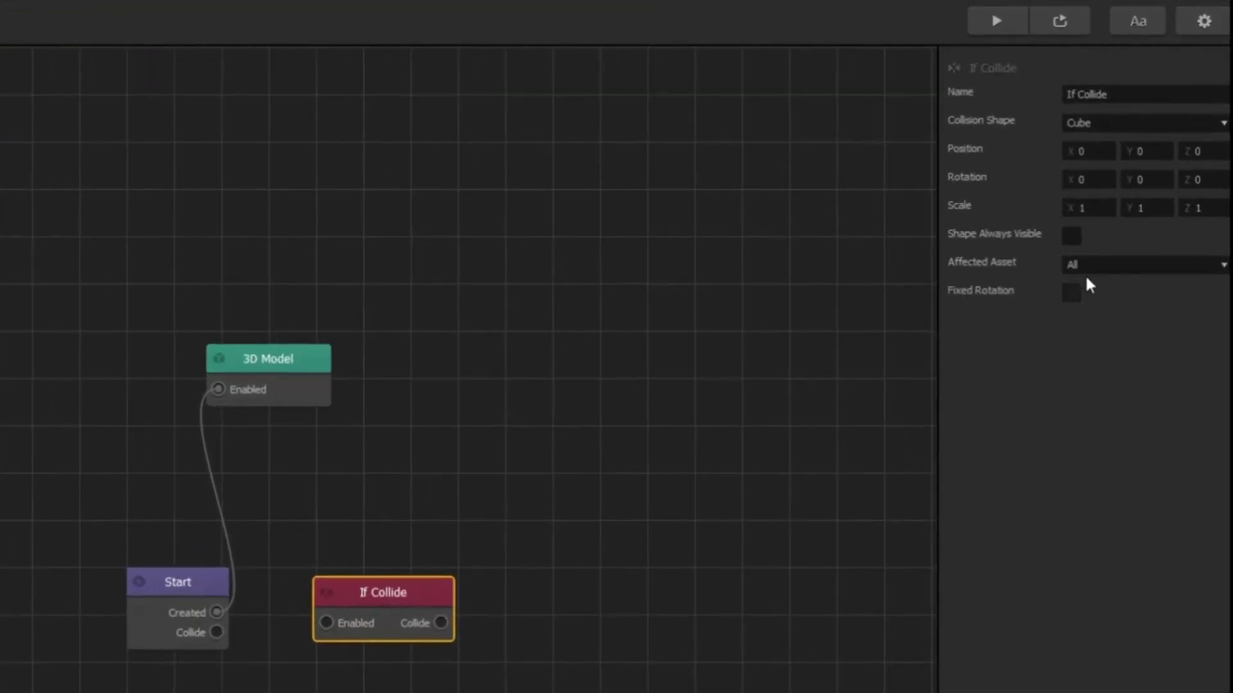
left_click(1133, 195)
left_click(1112, 323)
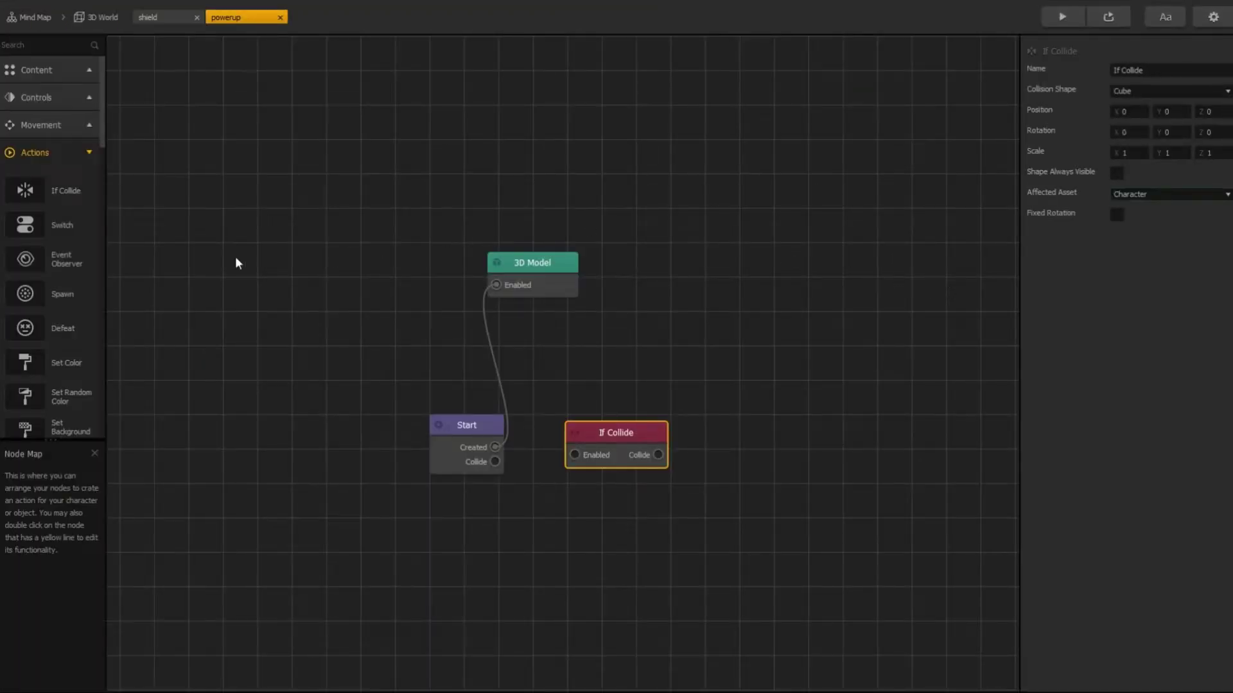
scroll(60, 272, "down", 8)
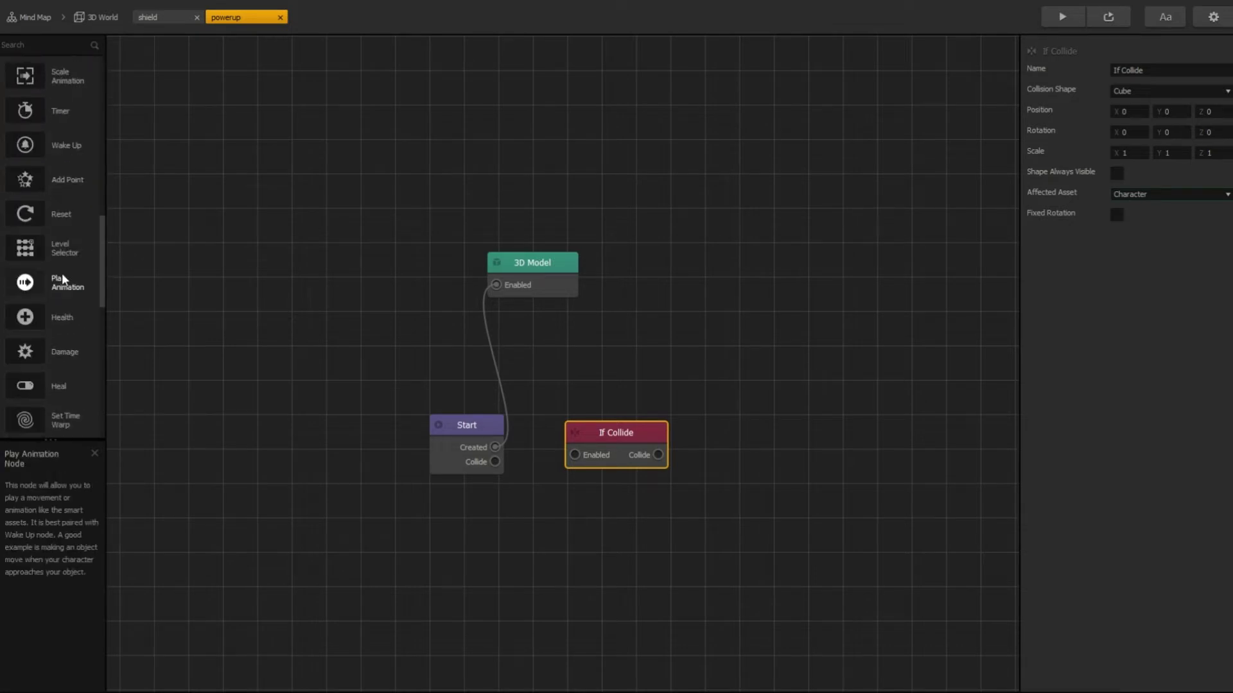
left_click_drag(495, 447, 576, 457)
scroll(76, 275, "down", 10)
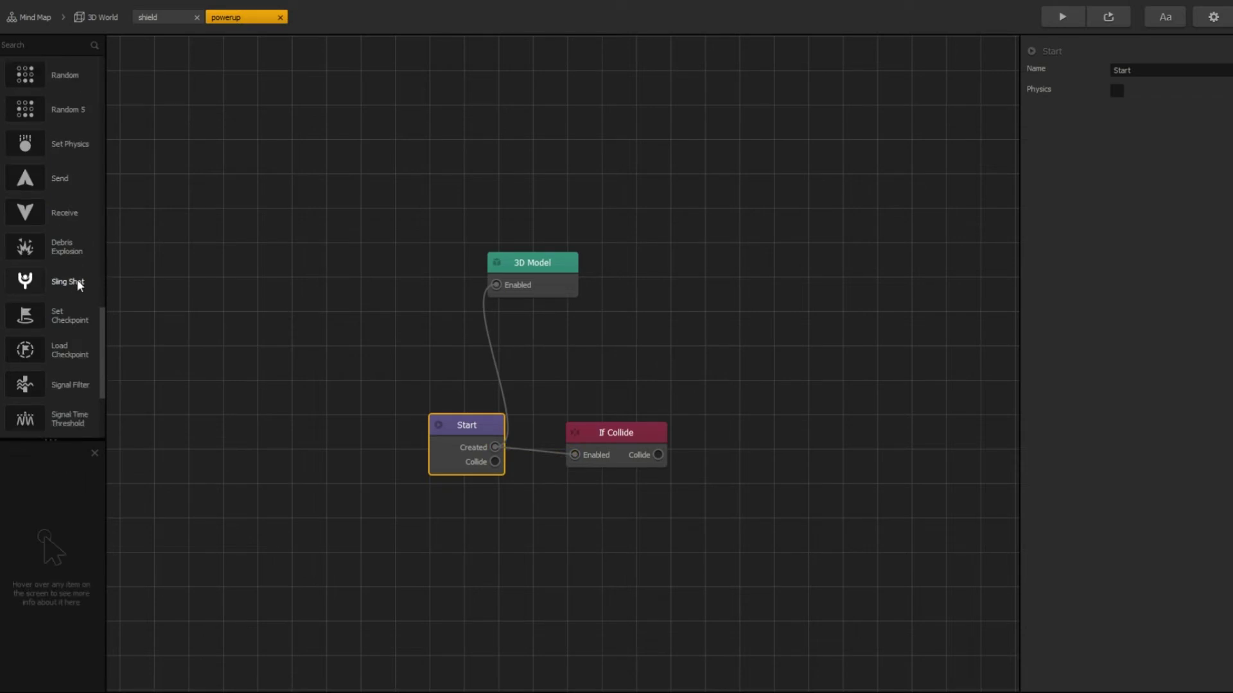
Add a Send node with event name 'shield', triggered by If Collide's Collide output
left_click(61, 182)
left_click_drag(745, 390, 747, 393)
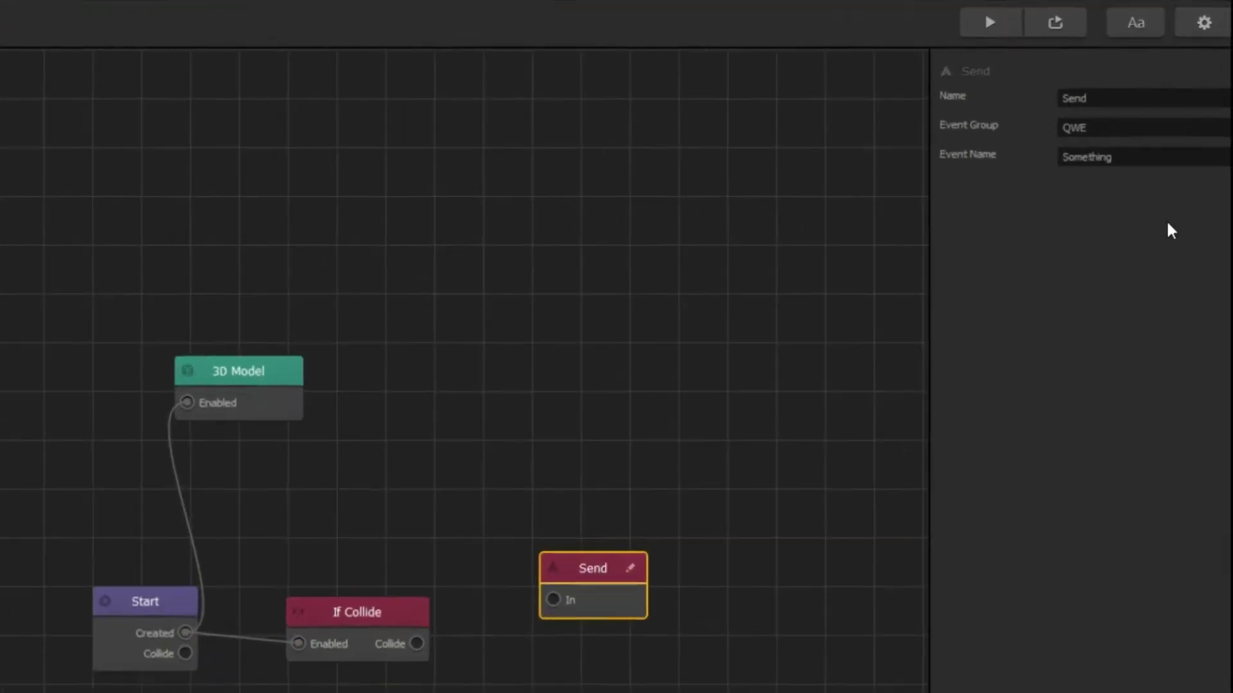
double_click(1166, 110)
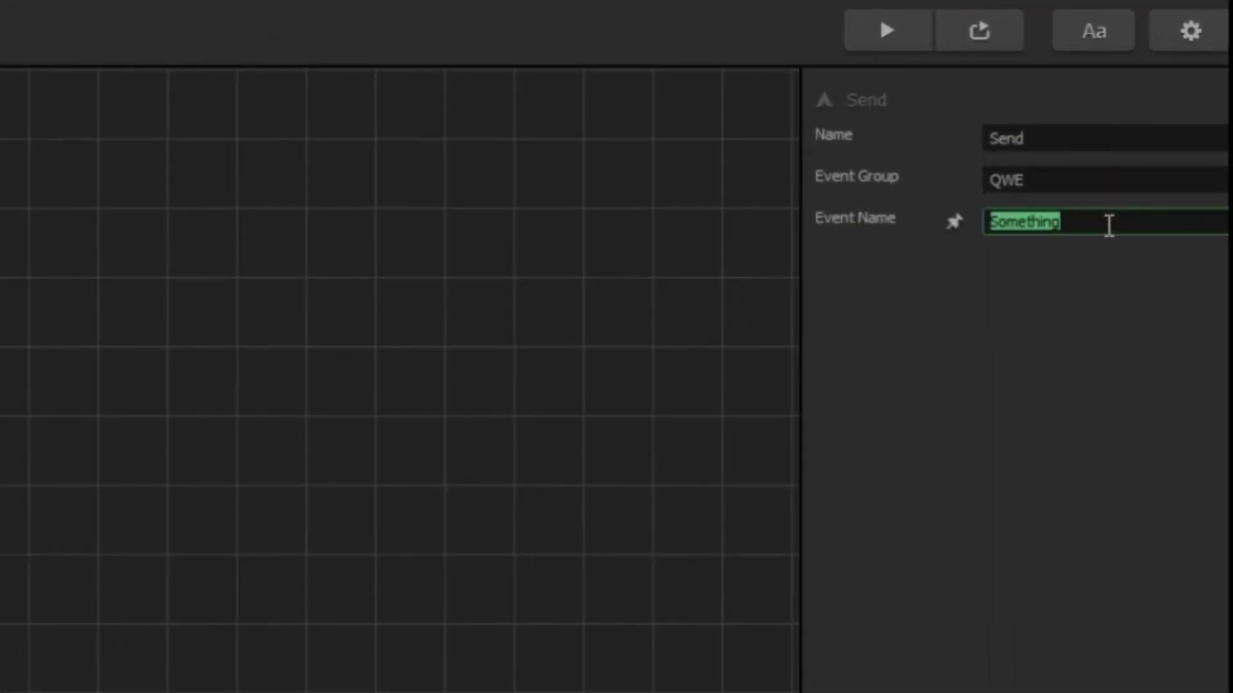
type("shield")
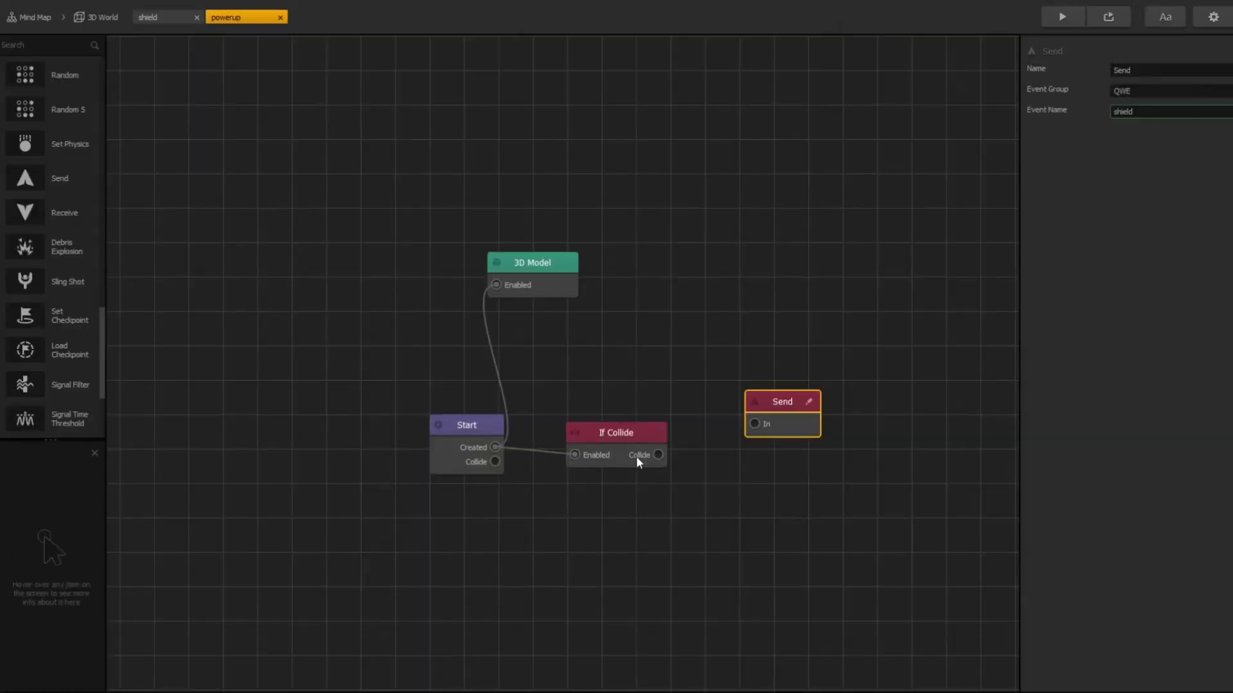
left_click(655, 457)
left_click_drag(658, 455, 755, 423)
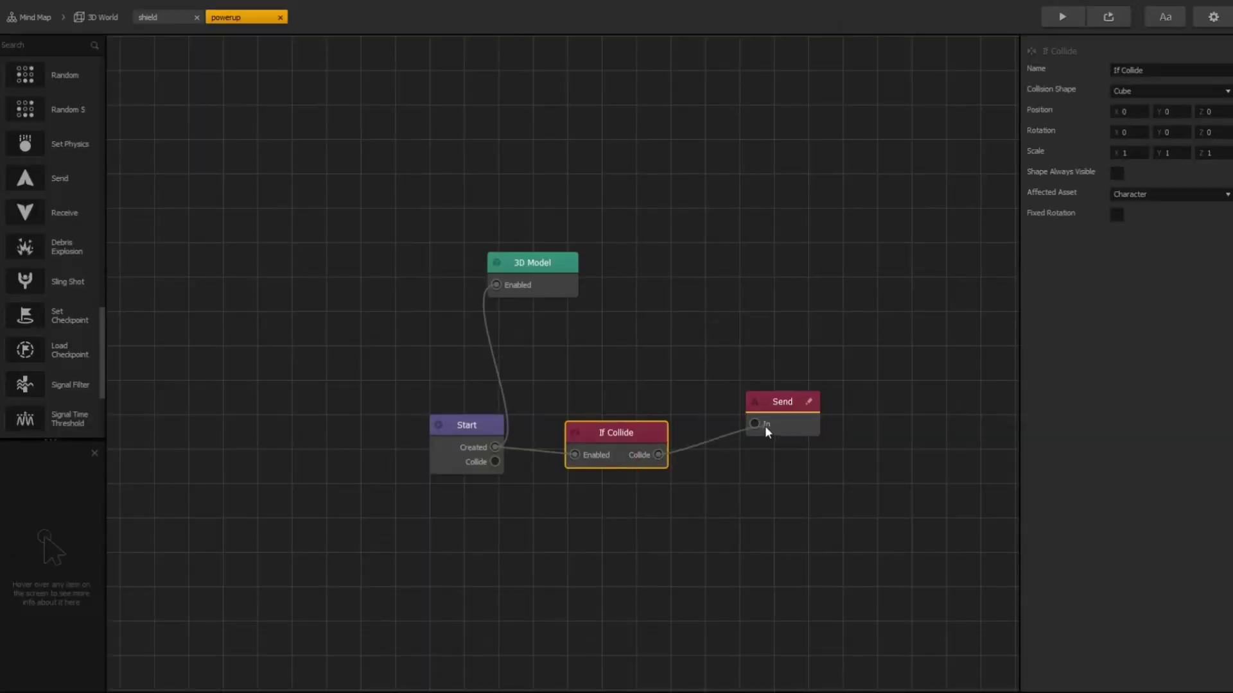
mouse_move(661, 433)
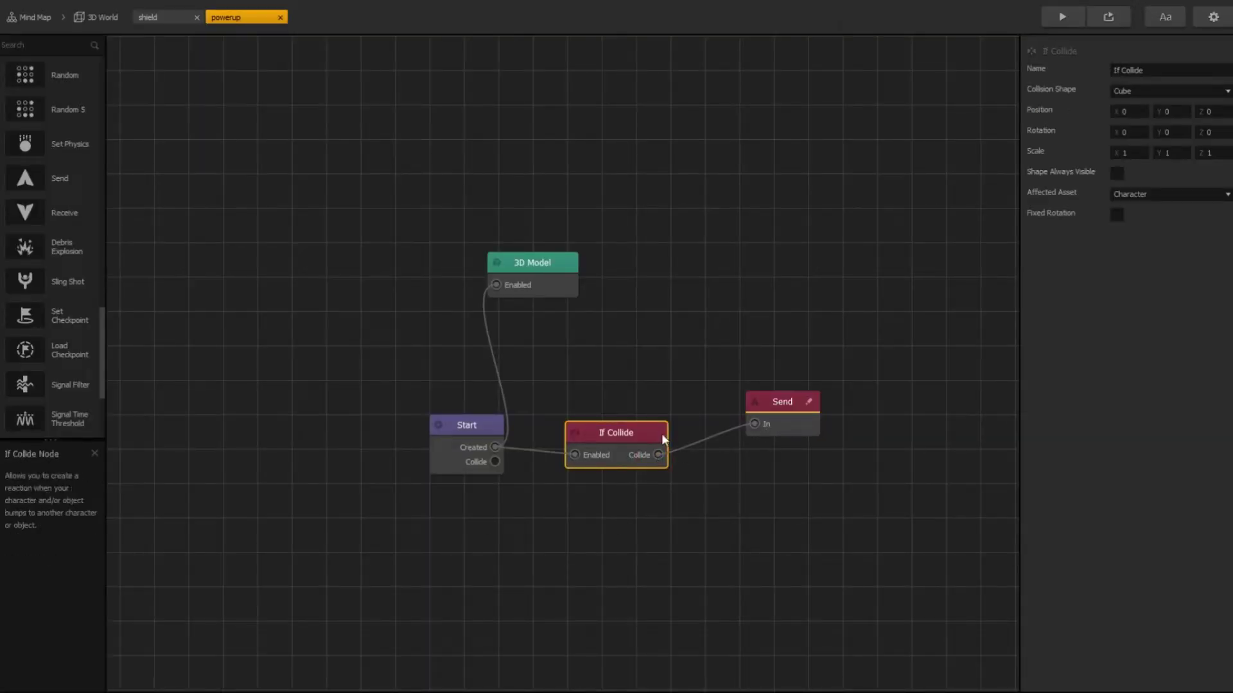
Add a 0.1 s Delay from If Collide's Collide output that enables a Remove node
scroll(64, 302, "down", 3)
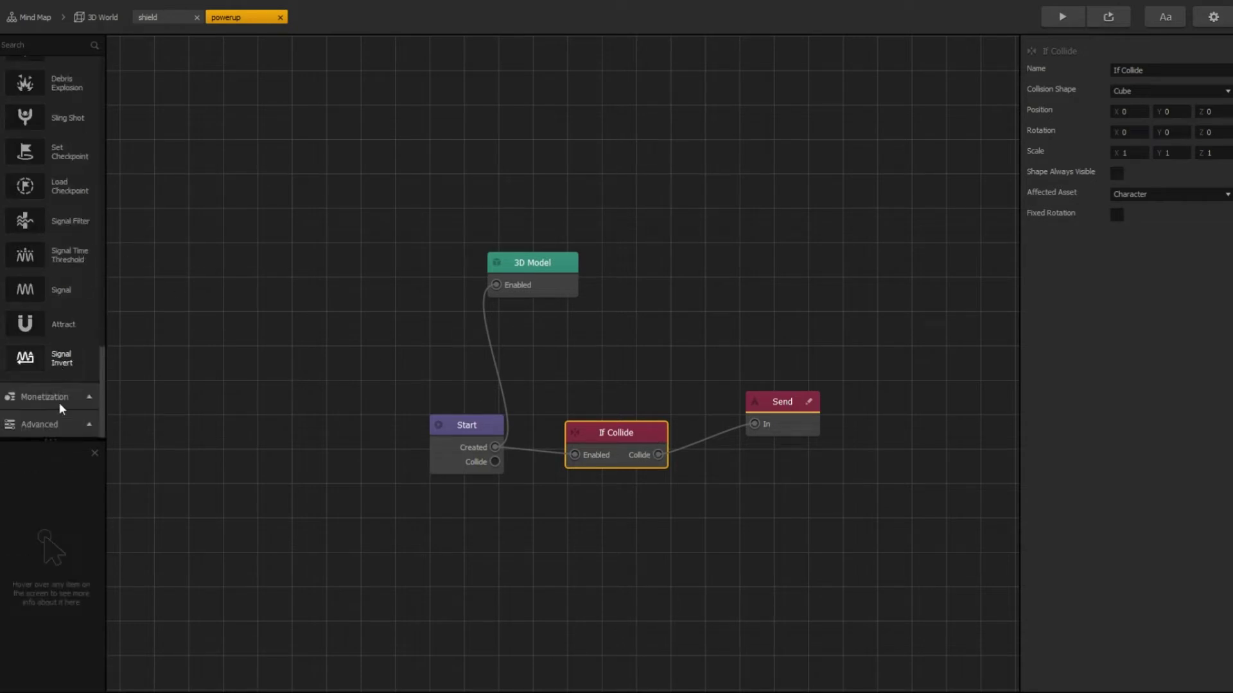
left_click(65, 434)
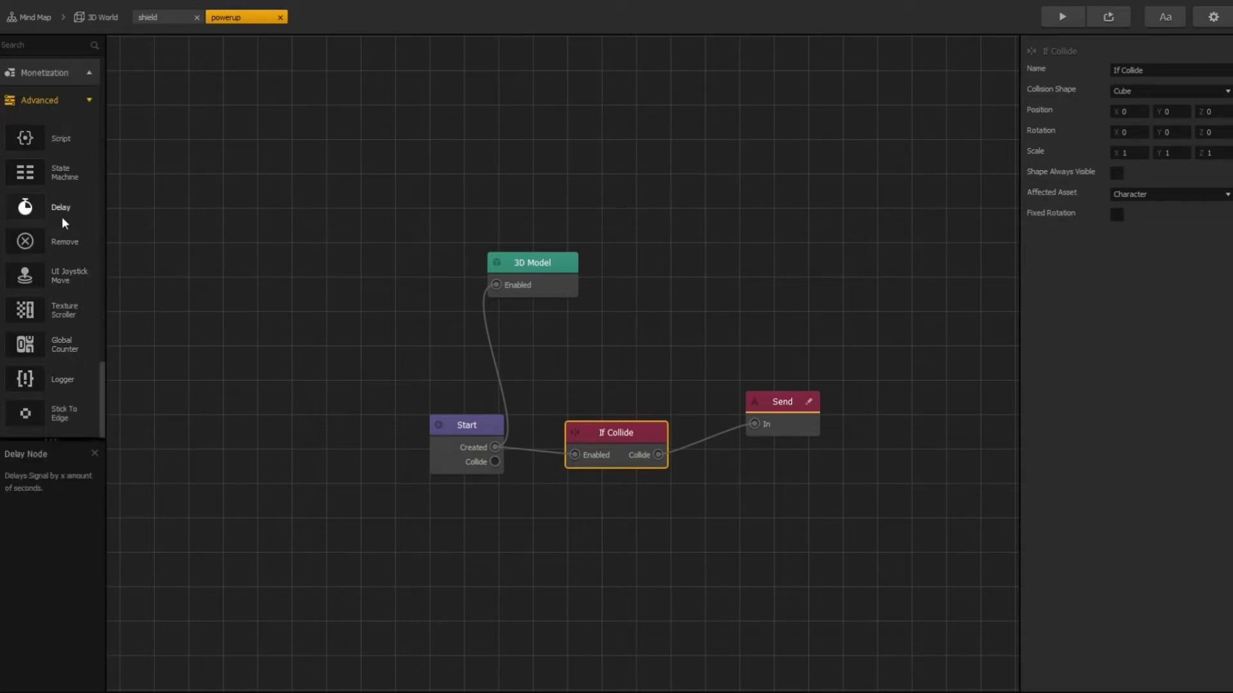
left_click_drag(62, 217, 726, 488)
left_click(1153, 89)
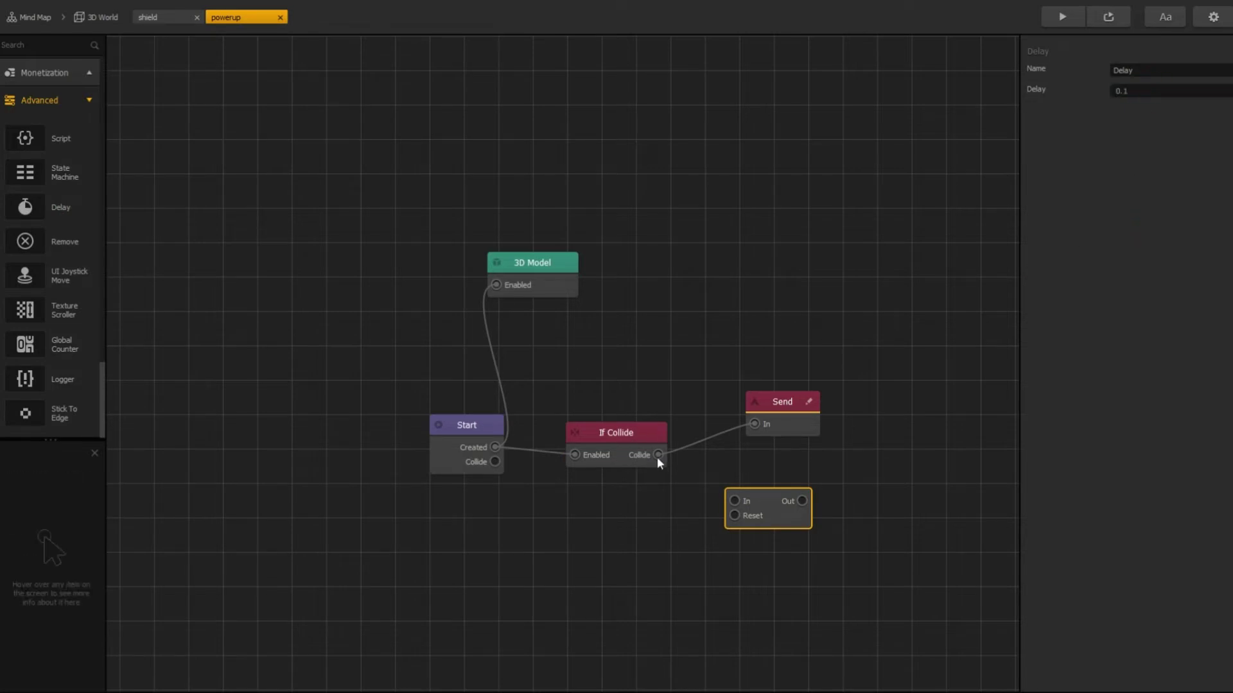
left_click_drag(658, 455, 734, 500)
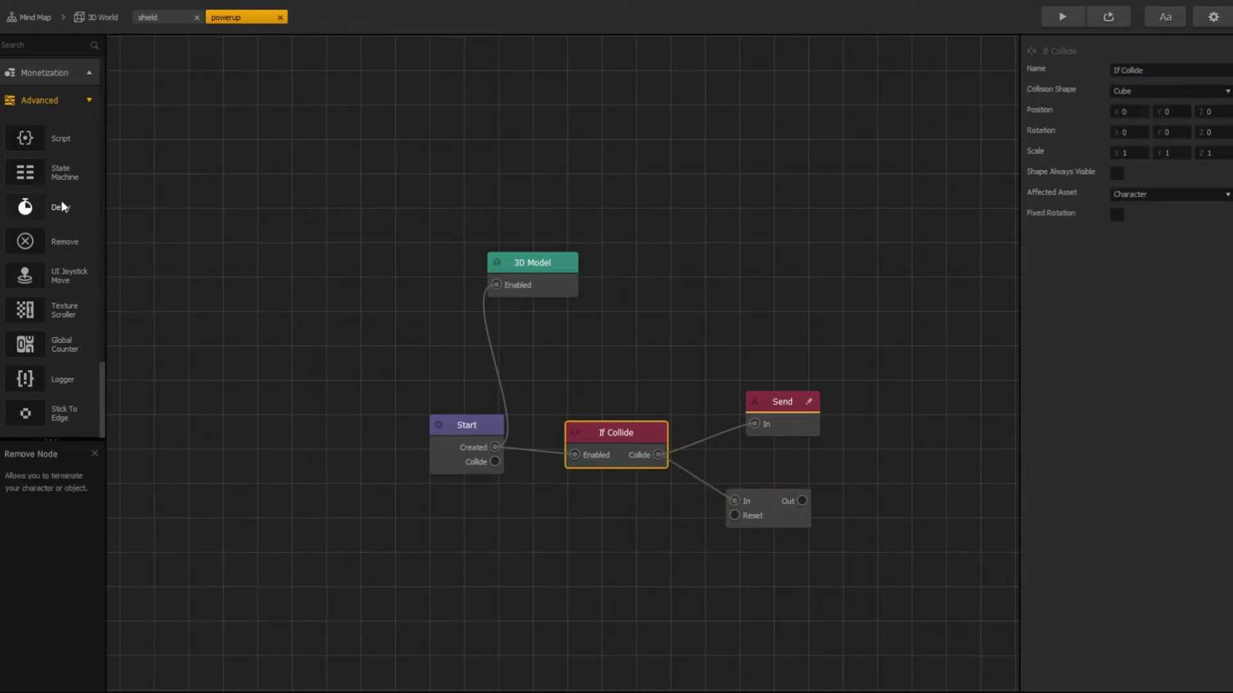
left_click_drag(64, 241, 876, 476)
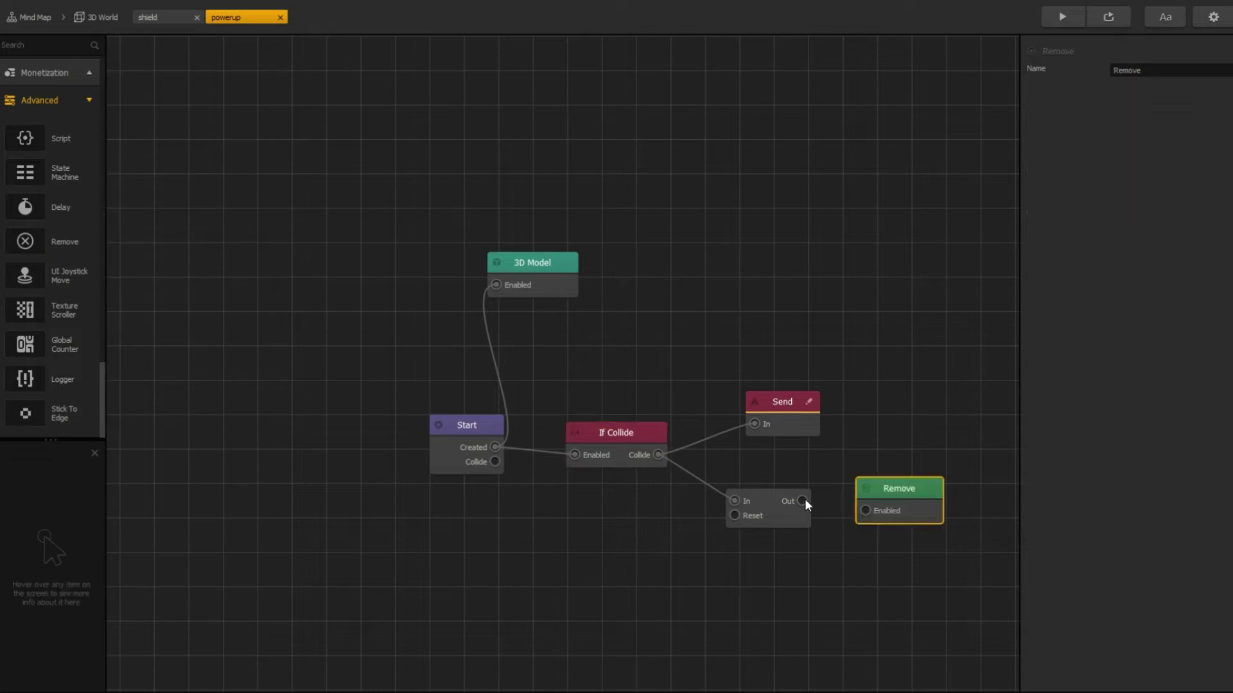
left_click_drag(803, 500, 865, 512)
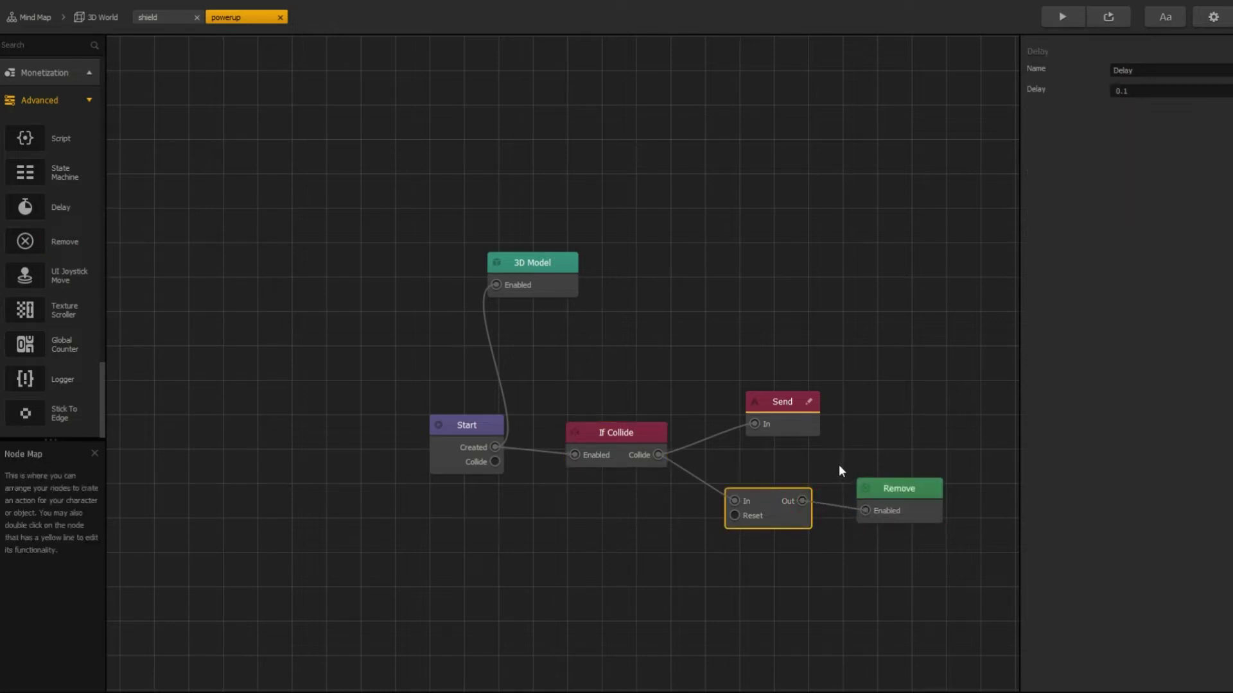
left_click(106, 21)
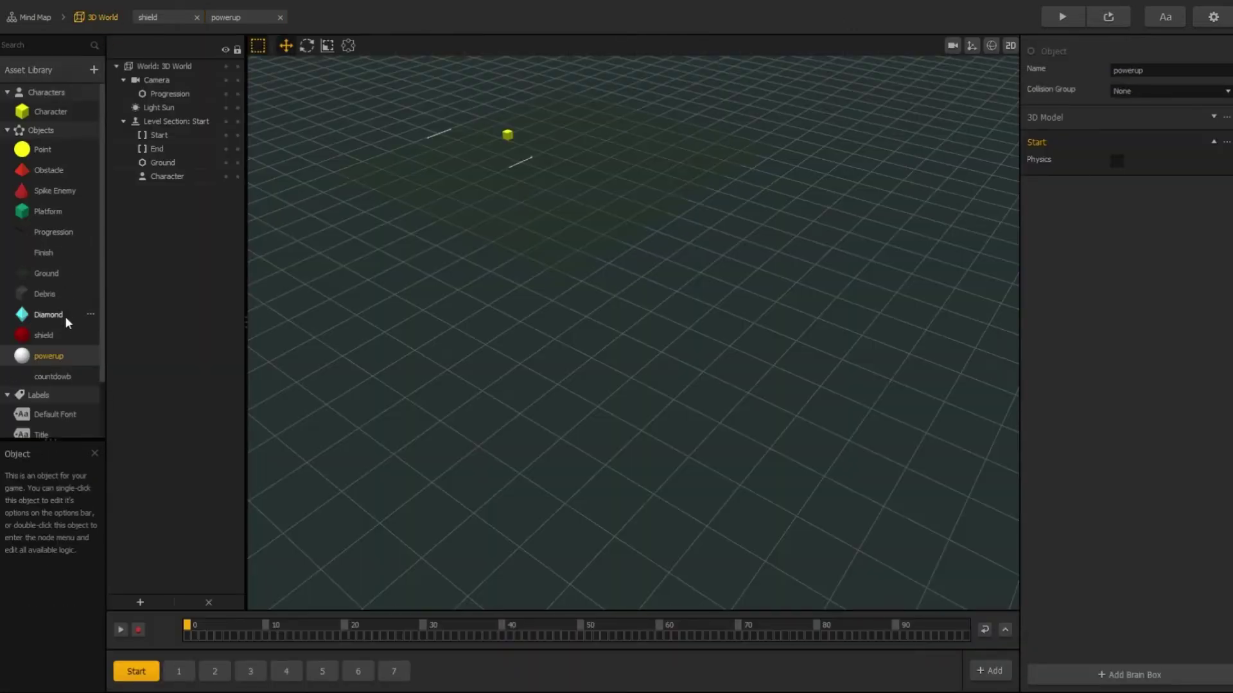
Open the countdowb graph and place an Animation node above the 3D Model node
double_click(55, 379)
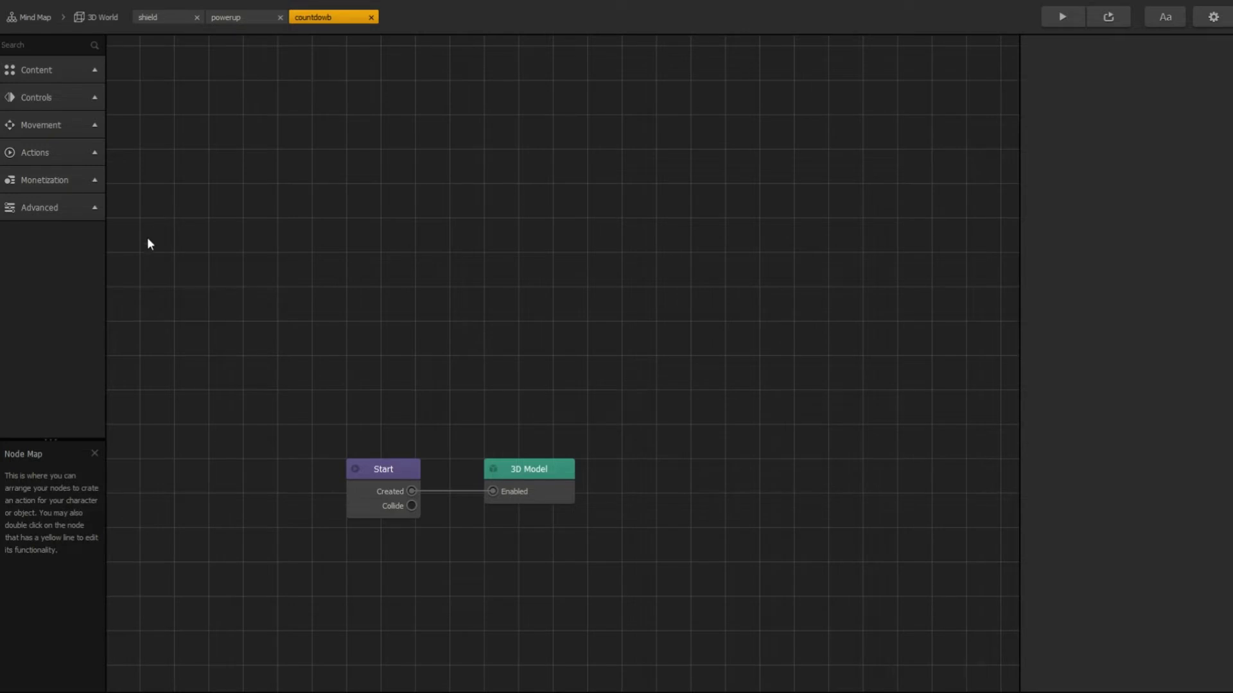
left_click(57, 162)
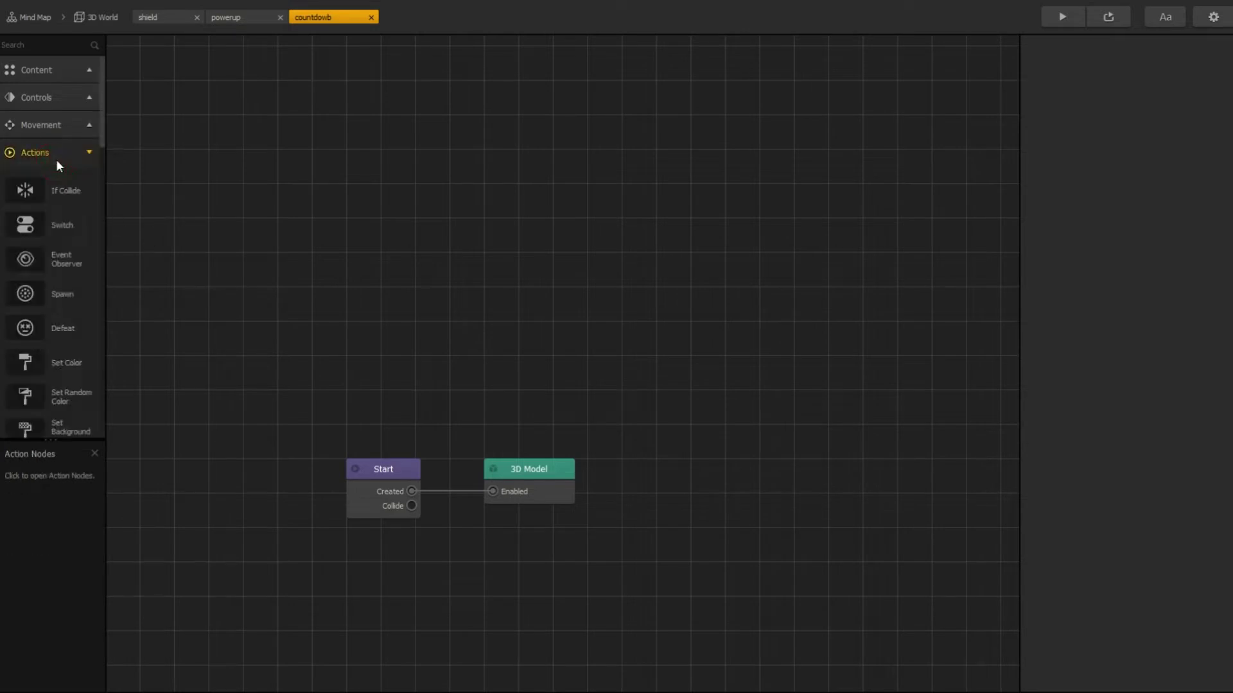
left_click(55, 159)
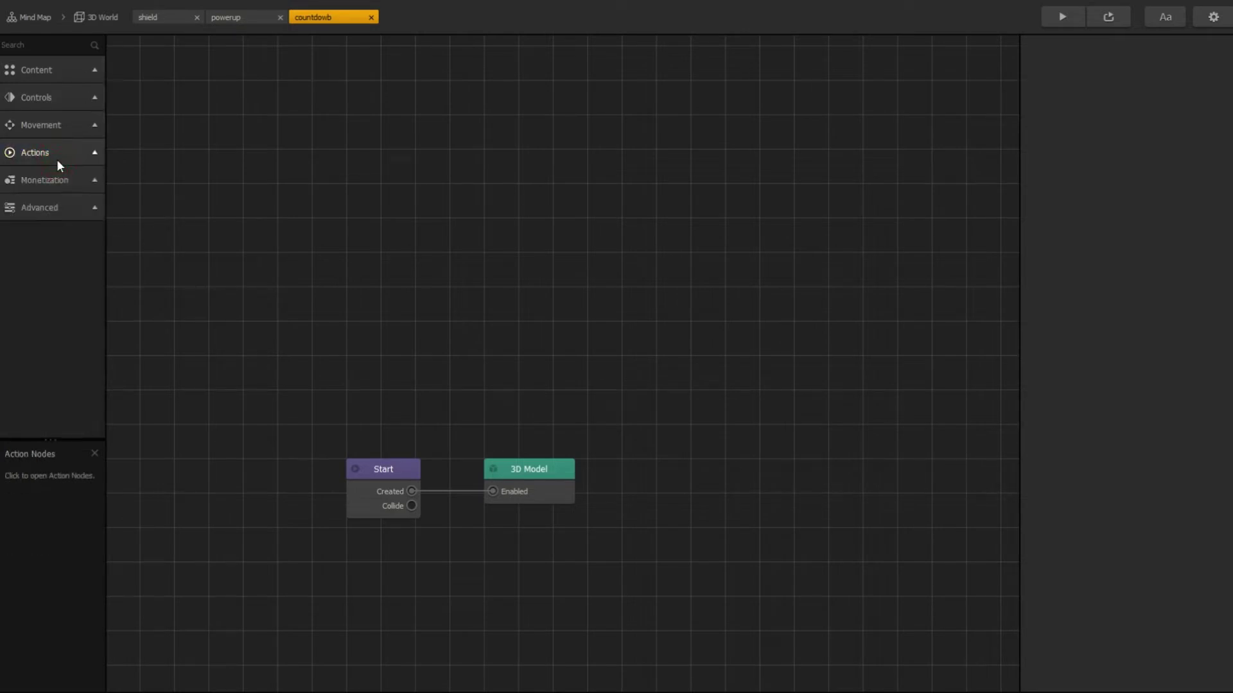
left_click(56, 79)
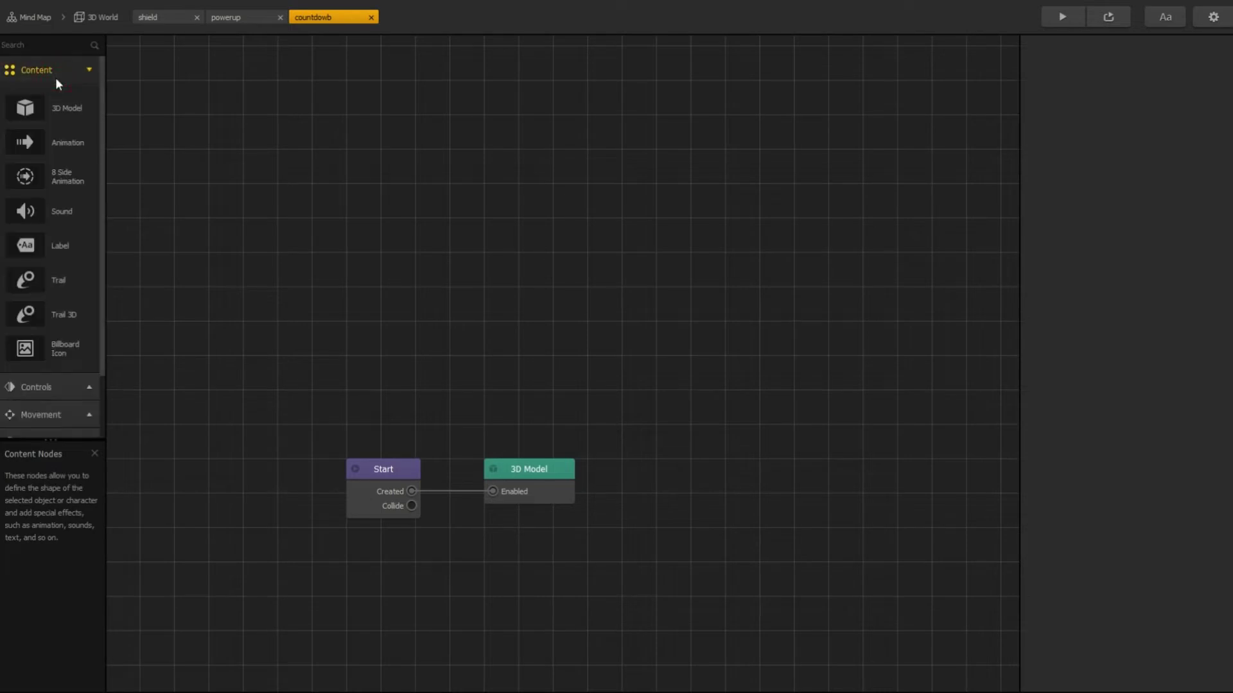
left_click_drag(68, 143, 101, 158)
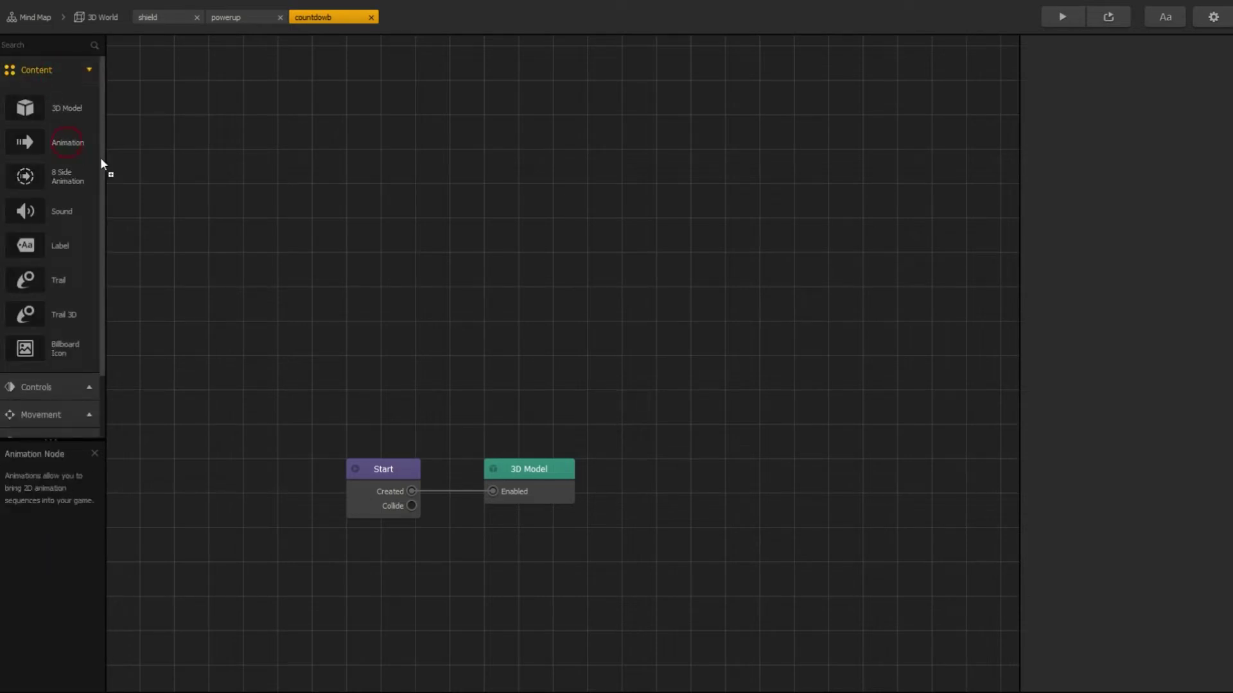
left_click_drag(604, 237, 608, 237)
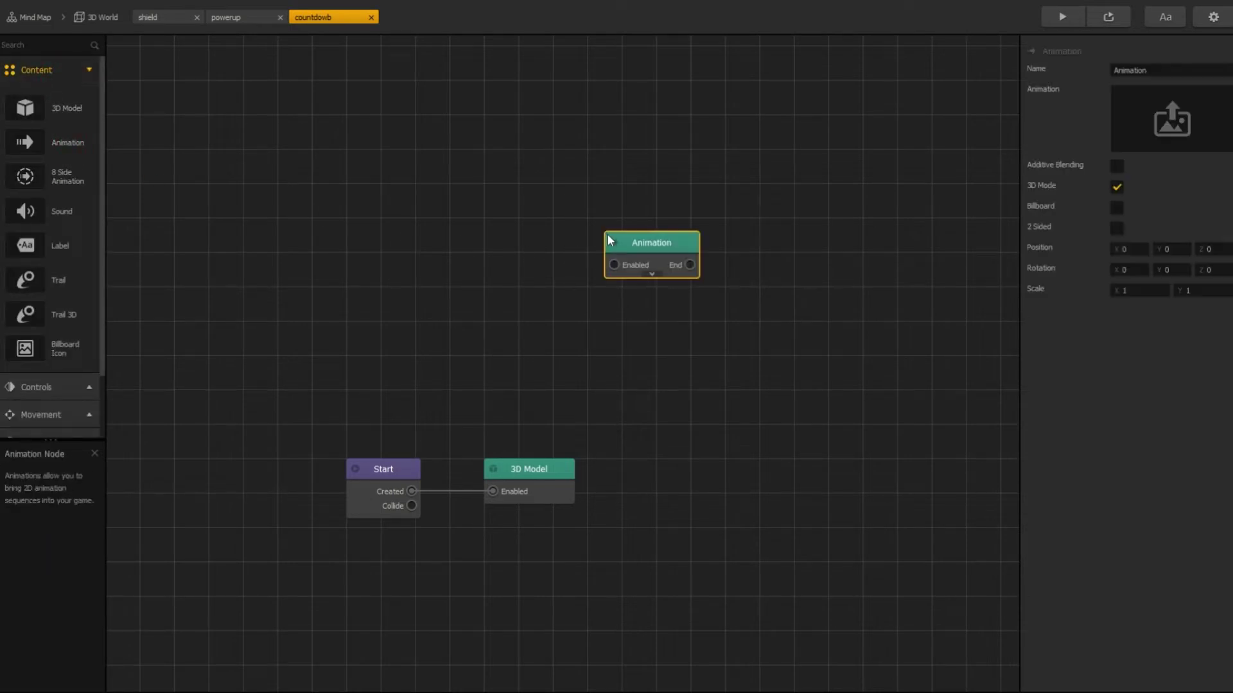
Duplicate the Animation node and rename the top one '3'
key("ctrl+d")
key("ctrl+d")
left_click(646, 233)
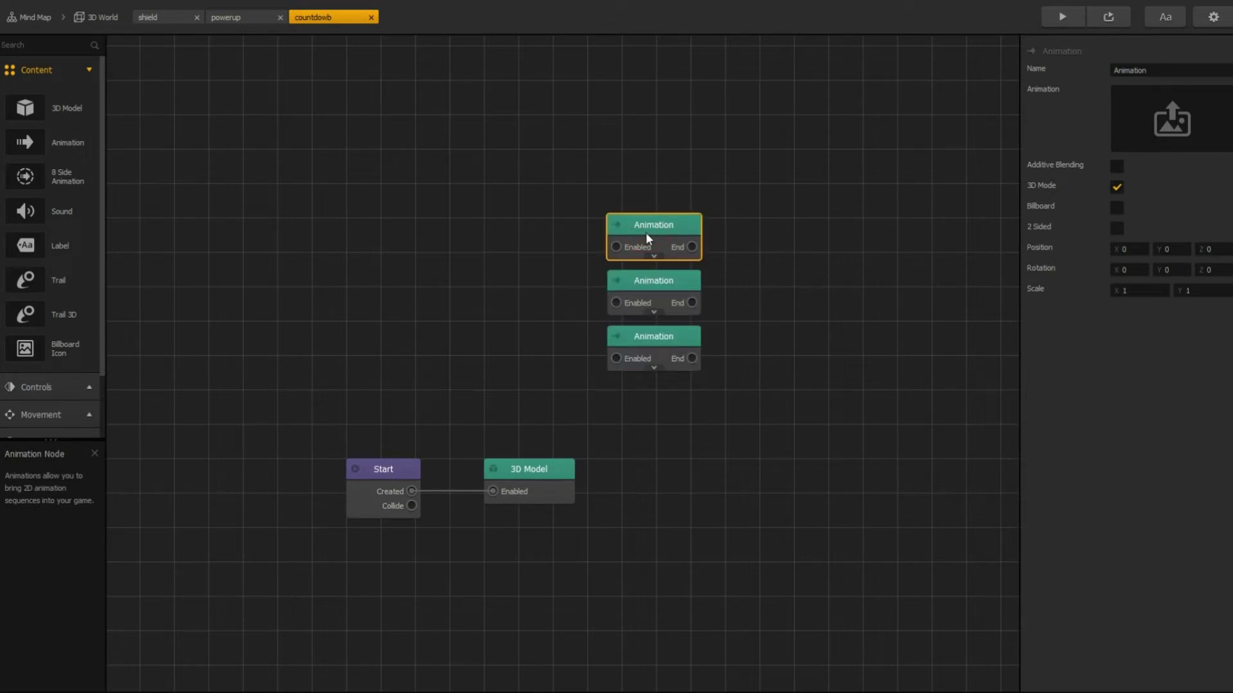
double_click(1151, 69)
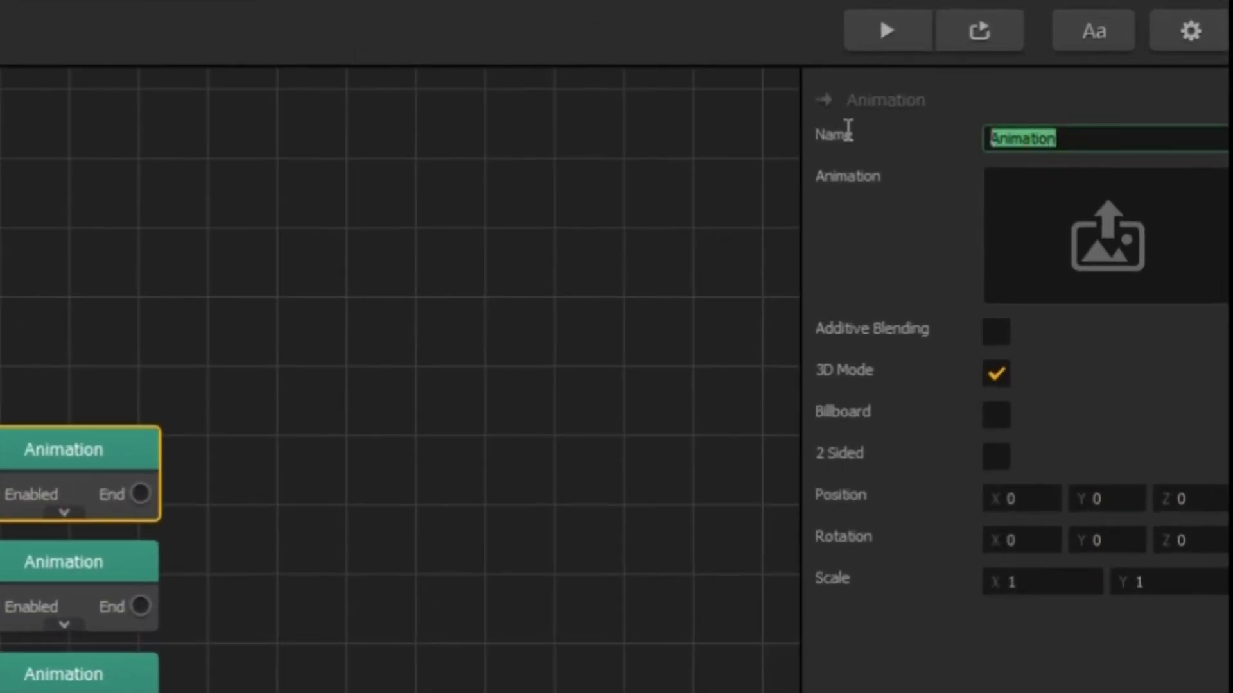
type("3")
key("Return")
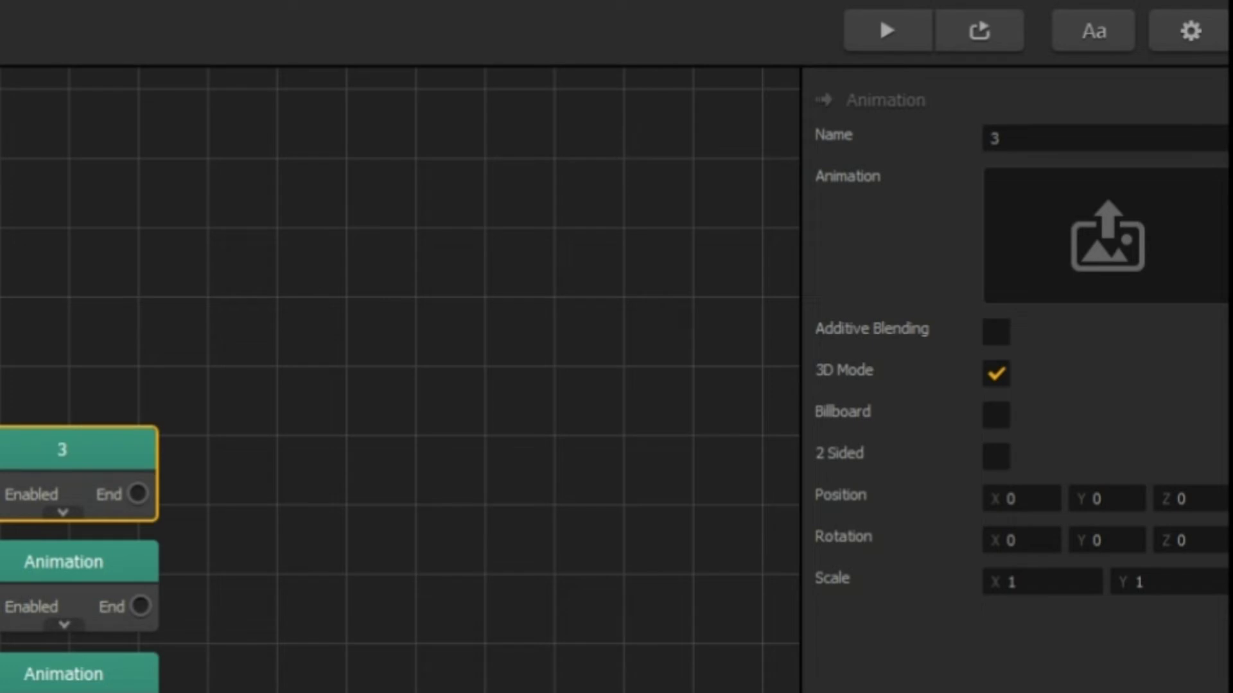
Load the red 3 image into node '3' and set its animation to 30 frames
left_click_drag(1220, 642, 1053, 249)
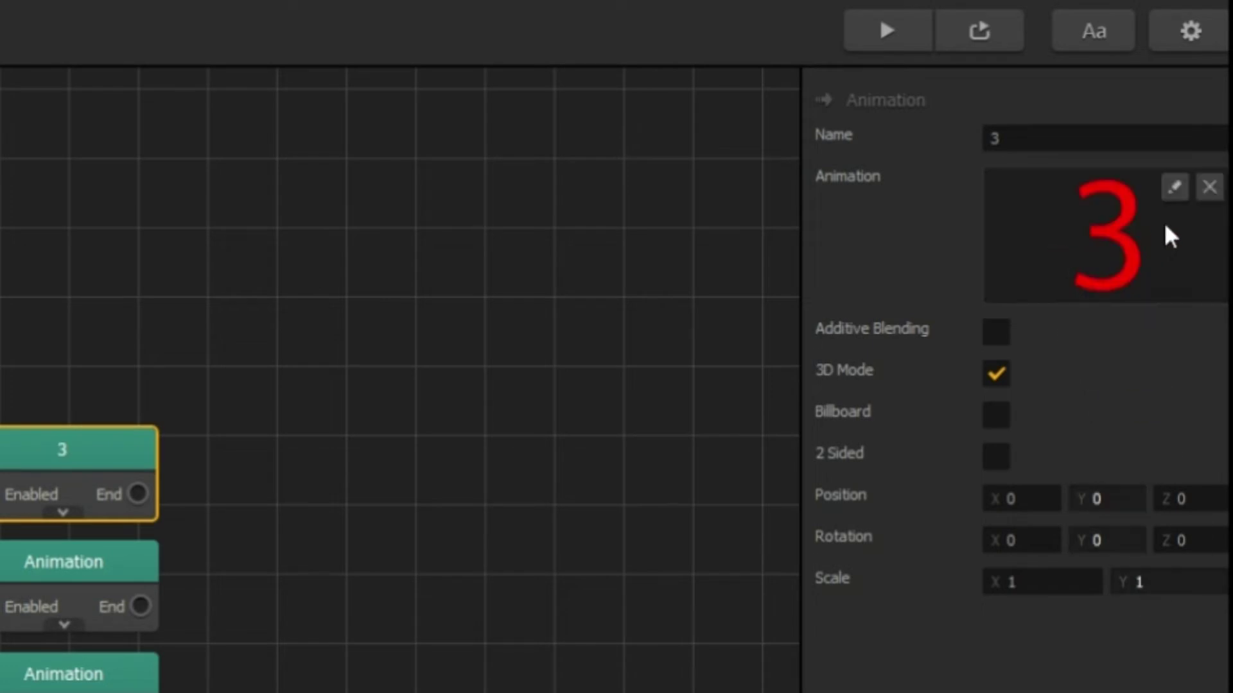
left_click(1174, 188)
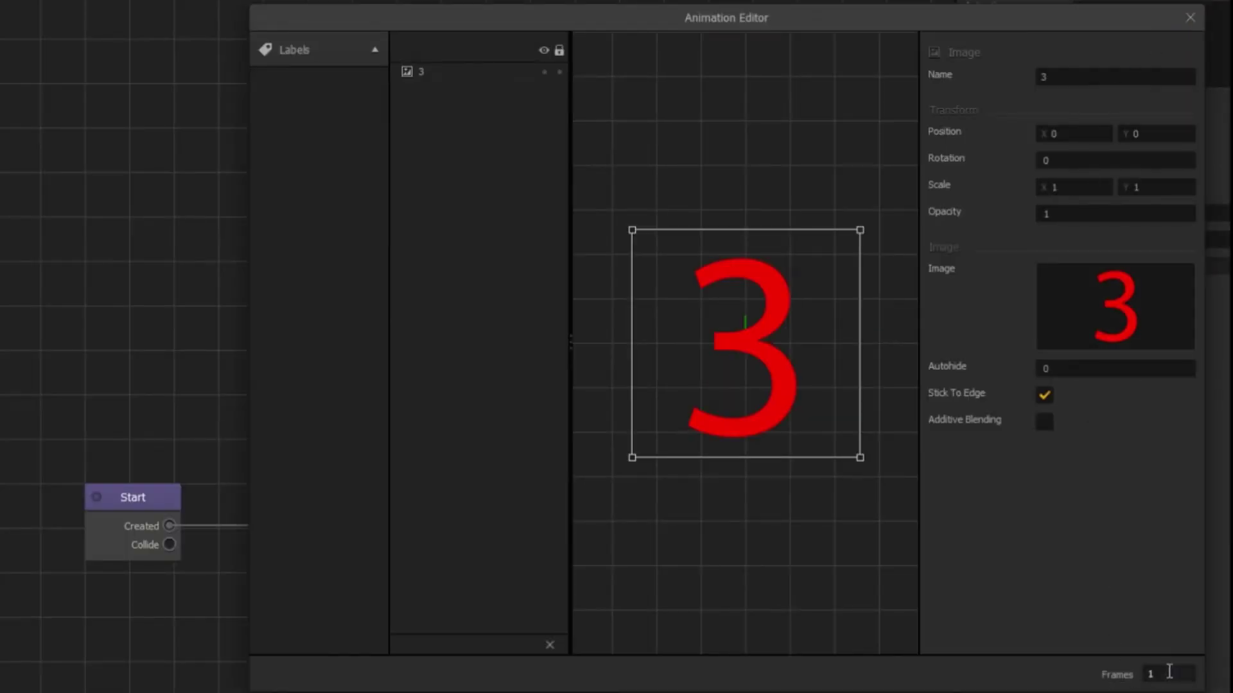
type("30")
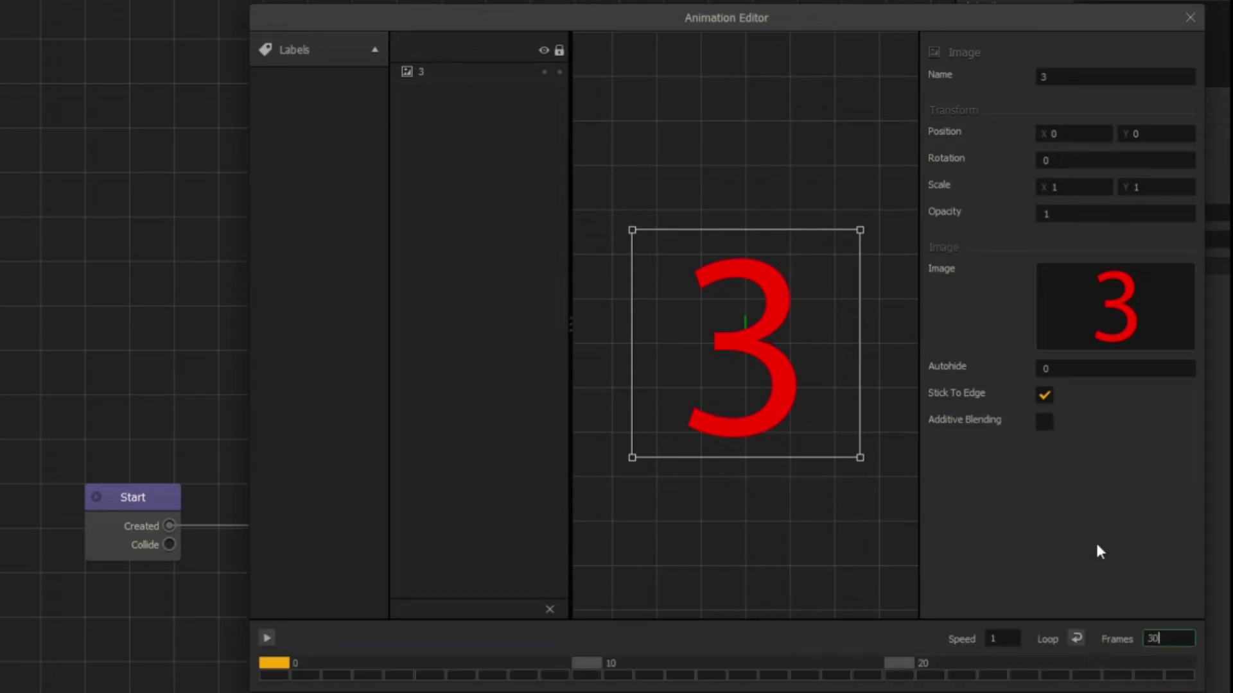
key("Return")
left_click(1188, 18)
Rename the middle Animation node to 2, give it the red 2 image, and set 30 frames
left_click(662, 301)
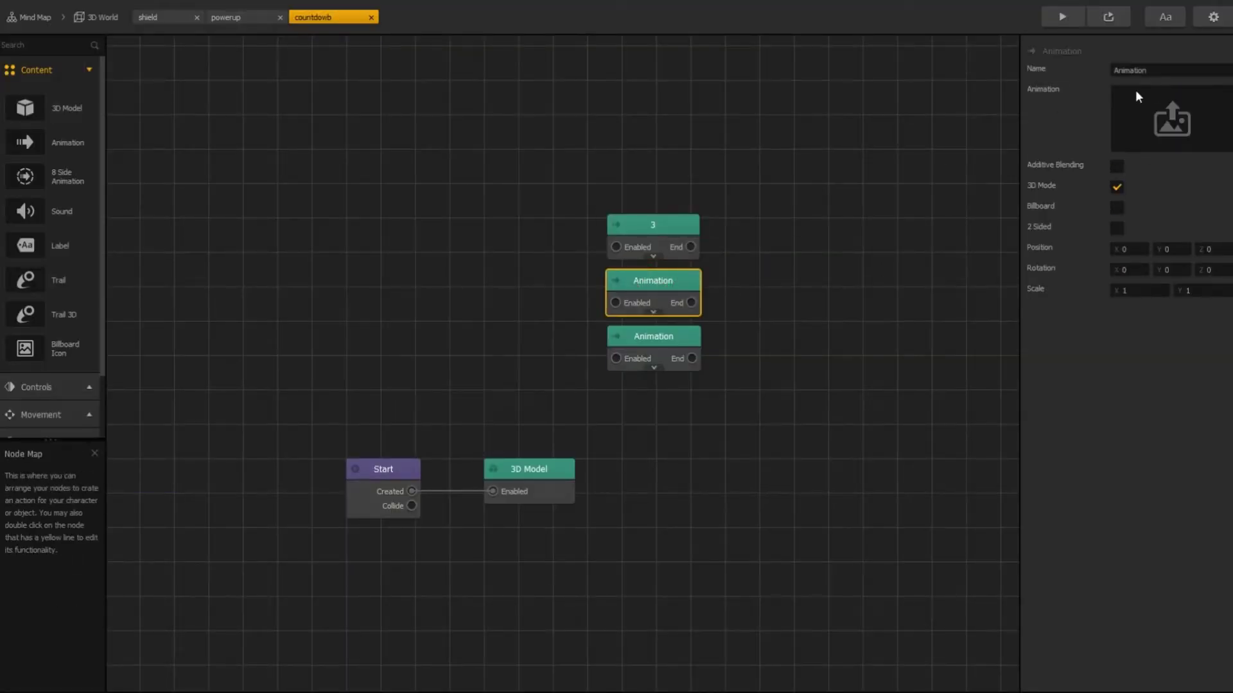
double_click(1135, 70)
type("2")
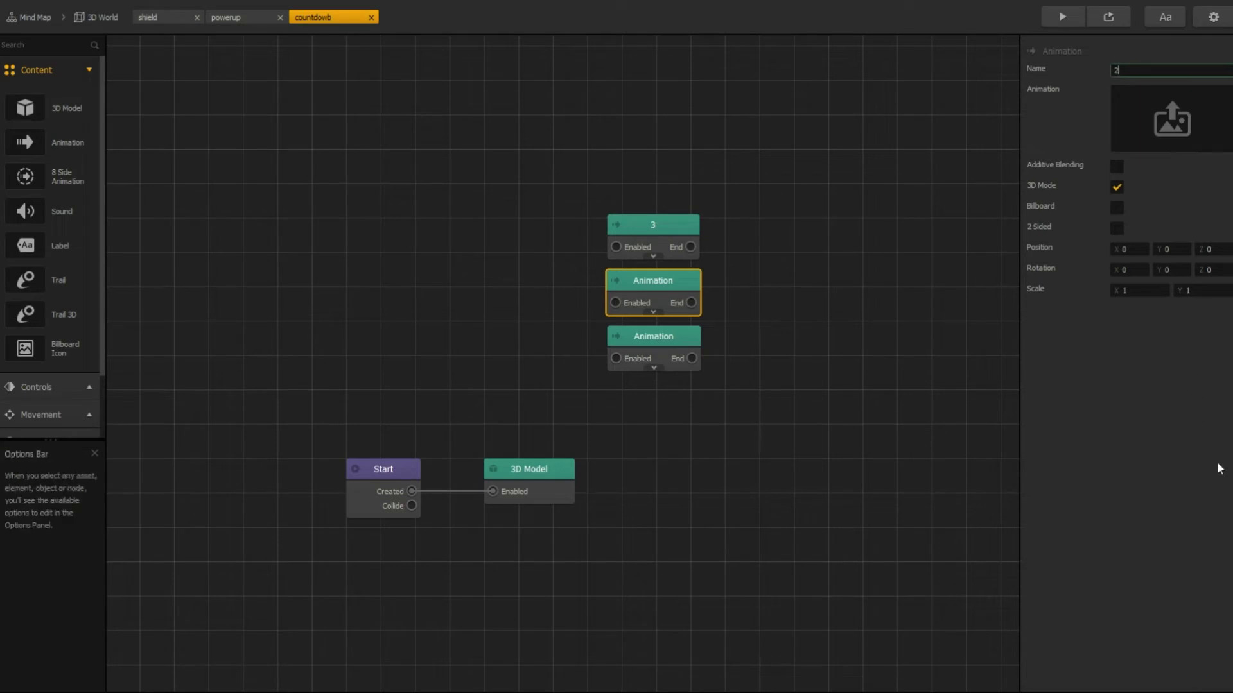
left_click_drag(1232, 192, 1163, 109)
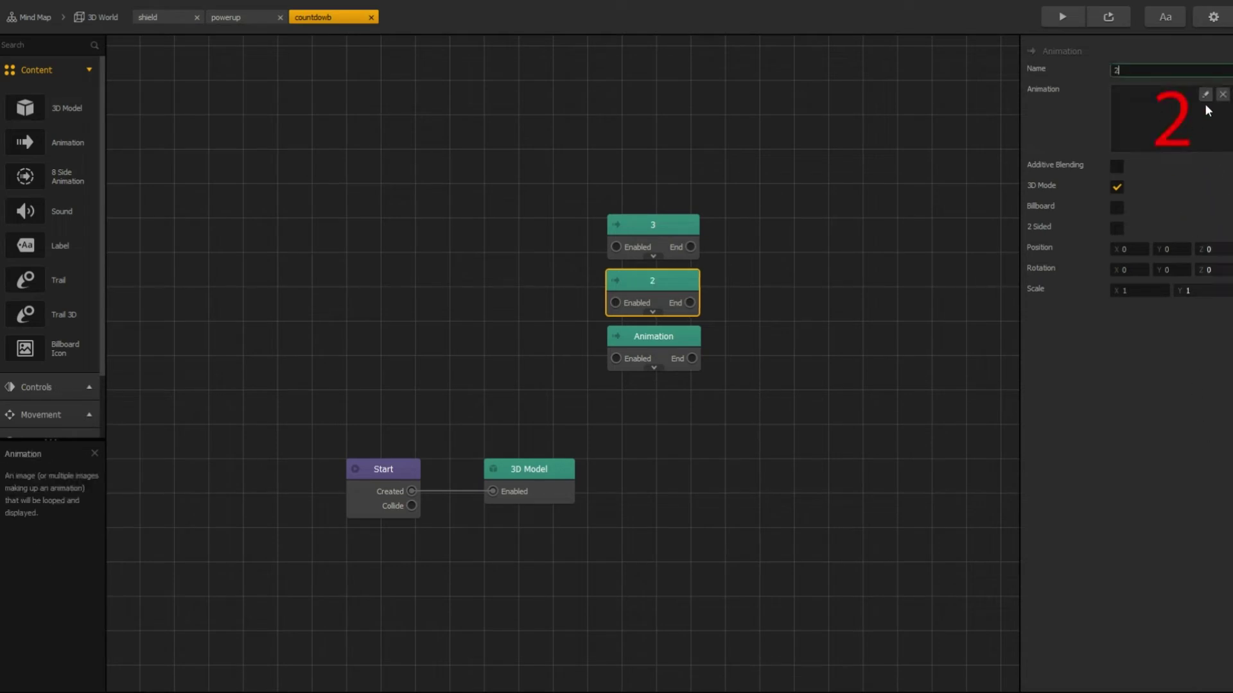
left_click(1204, 95)
type("30")
left_click(1116, 590)
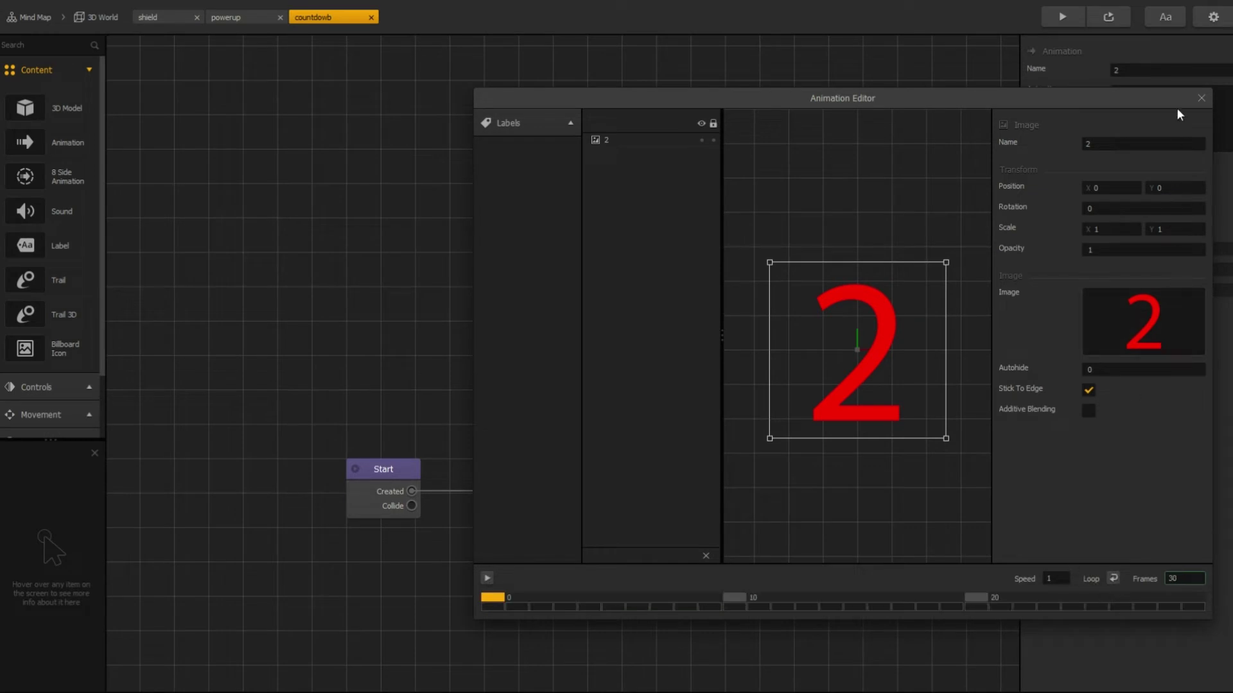
left_click(1200, 99)
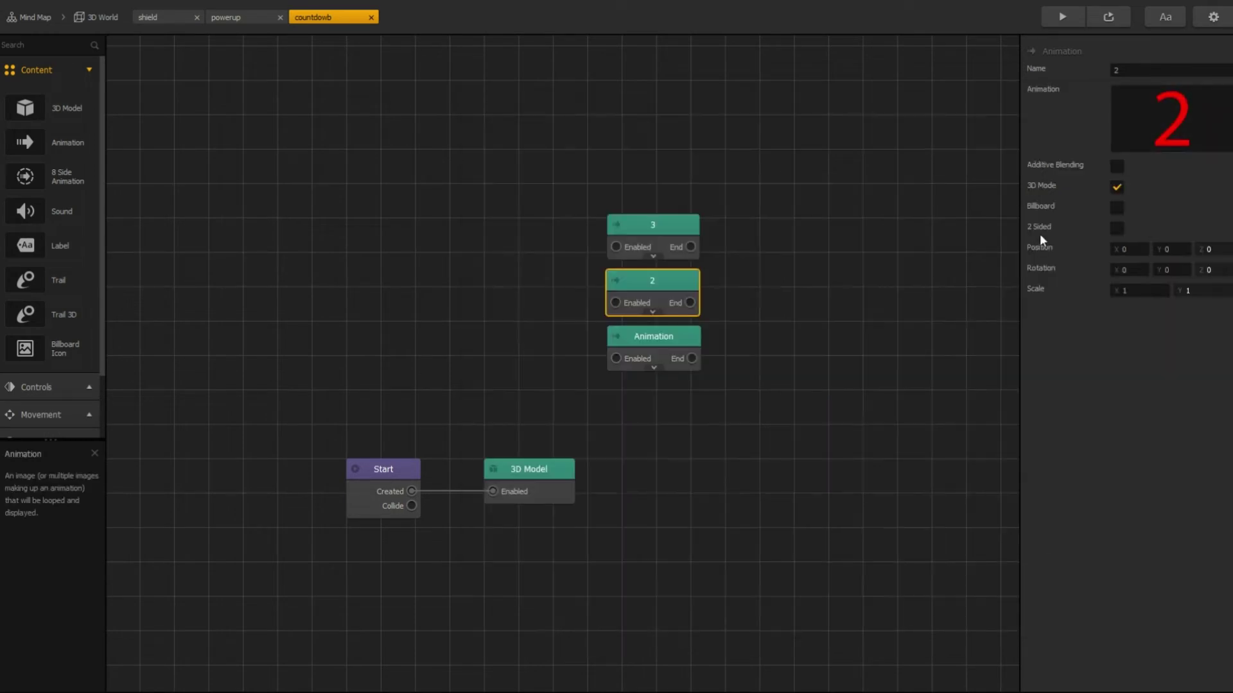
Rename the bottom Animation node to 1, give it the red 1 image, and set 30 frames
left_click(675, 341)
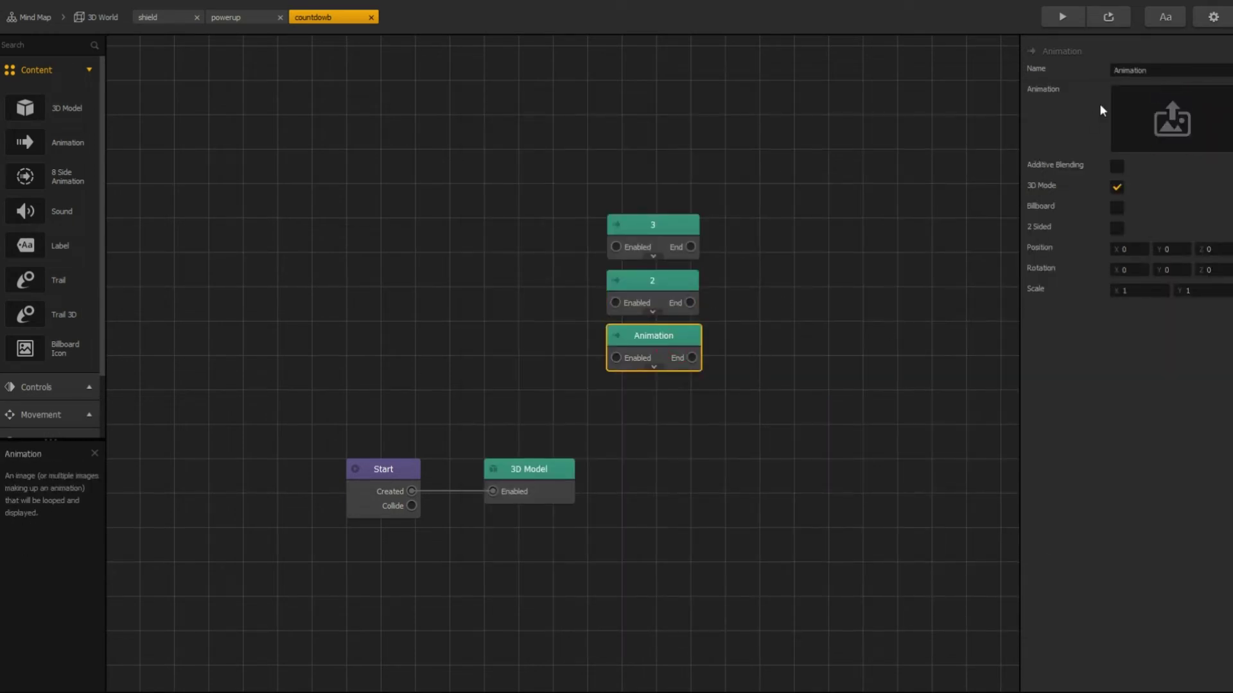
left_click(1156, 70)
key("ctrl+a")
type("3")
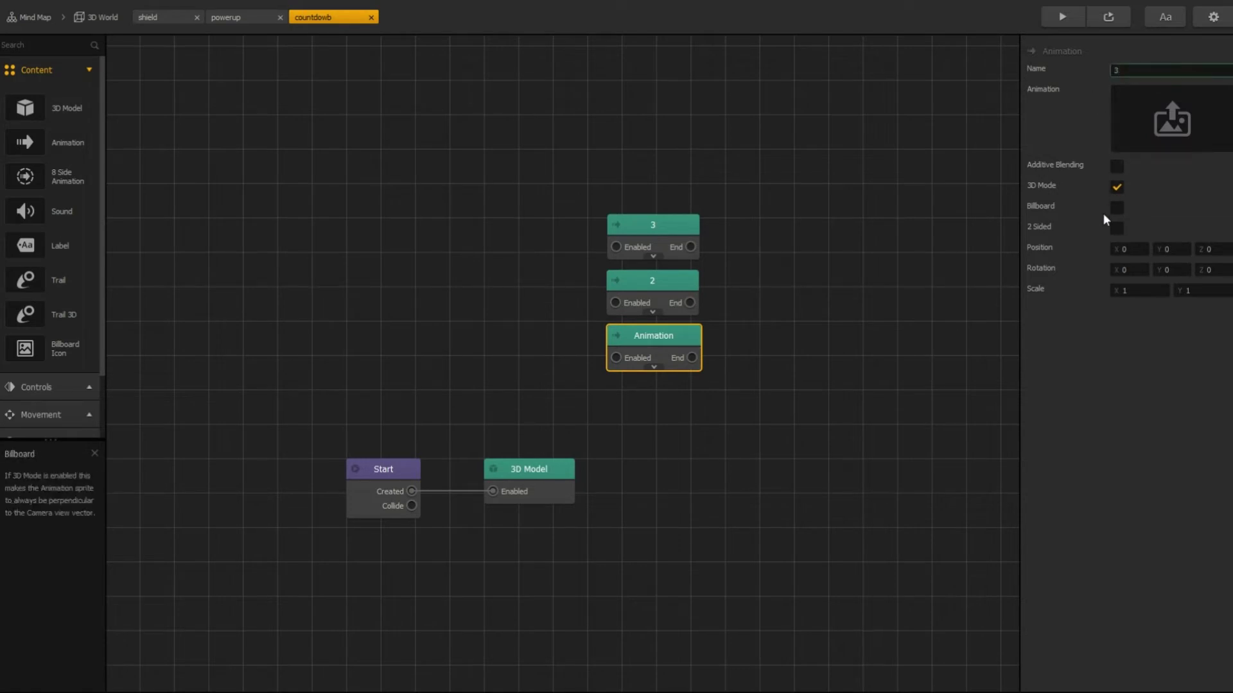
key("BackSpace")
type("1")
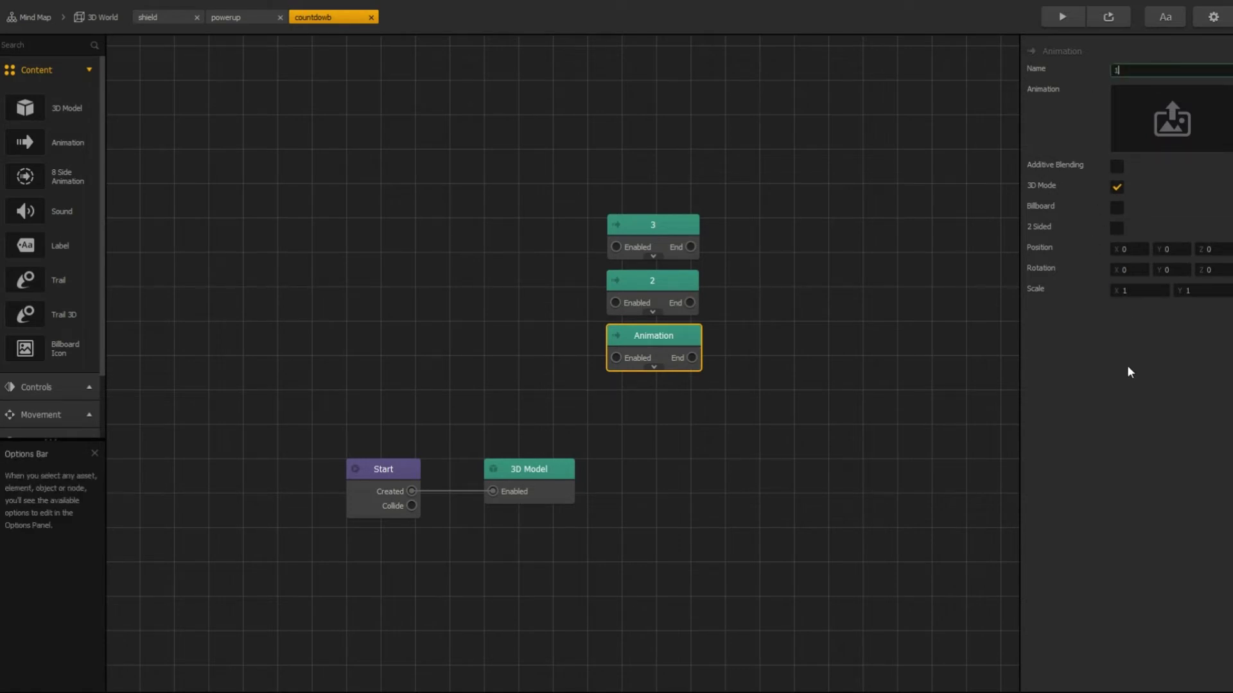
left_click_drag(1232, 128, 1163, 112)
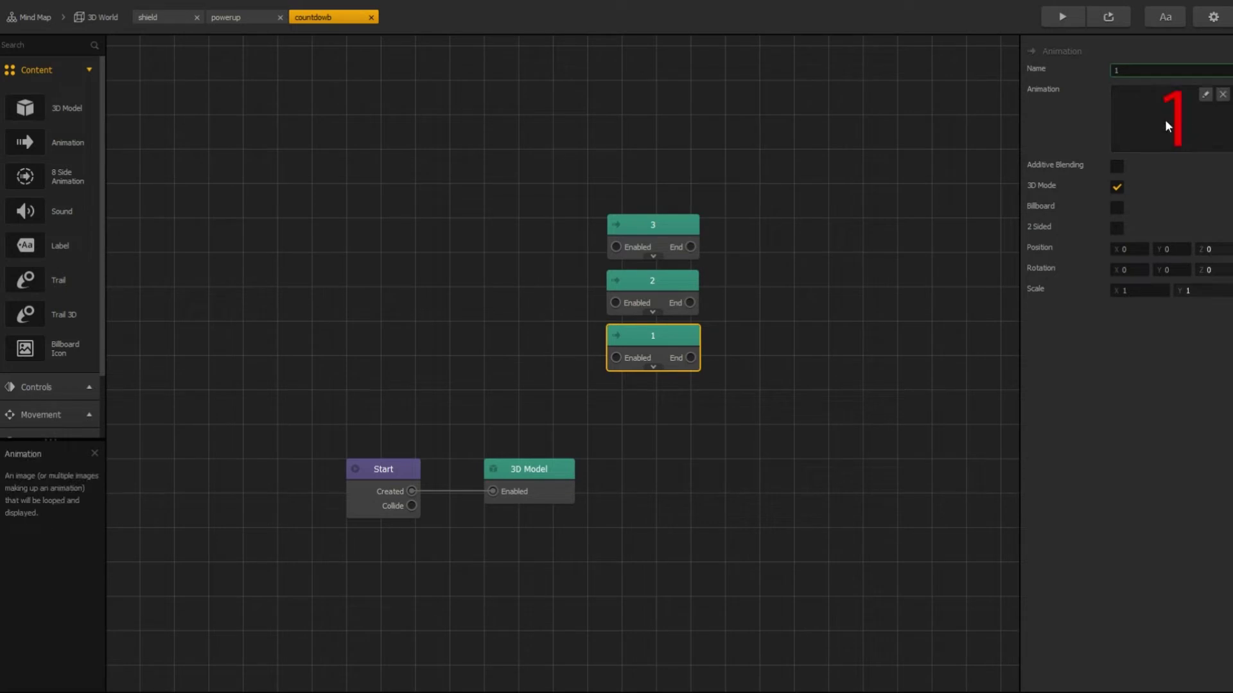
left_click(1205, 95)
left_click(1184, 606)
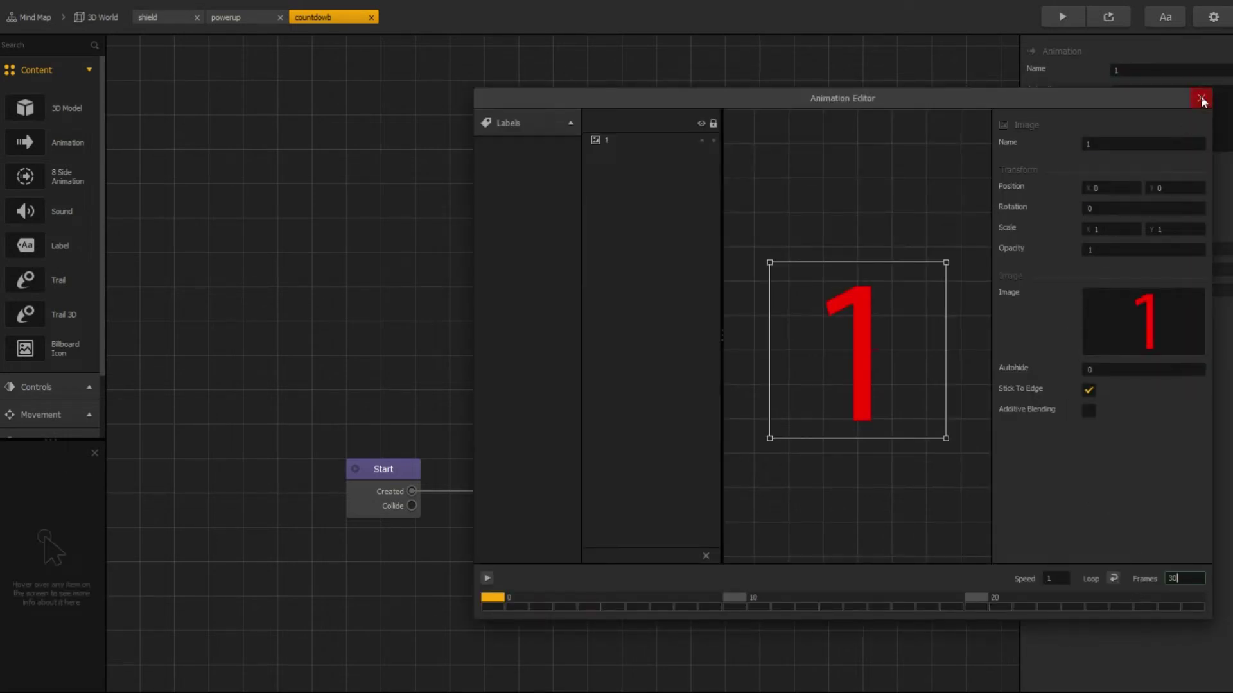
left_click(1201, 97)
left_click(666, 225)
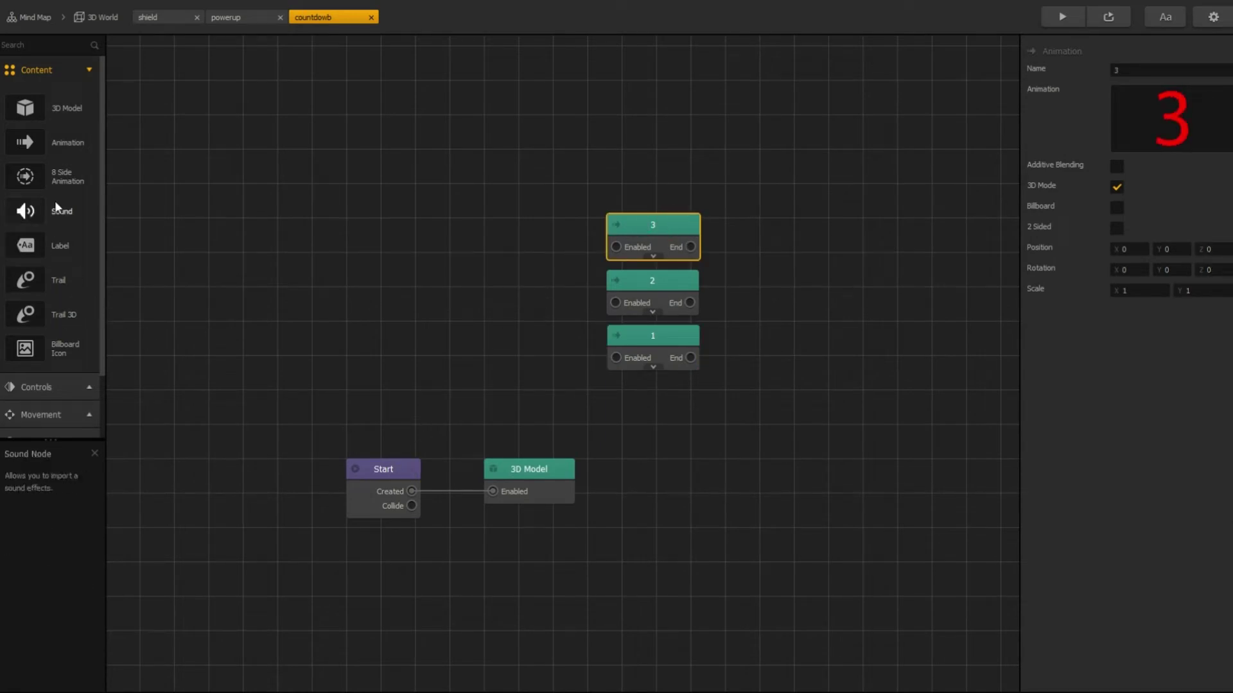
Add a Move node below the 3D Model node with speed X 12, Y 3, Z 0
left_click(41, 72)
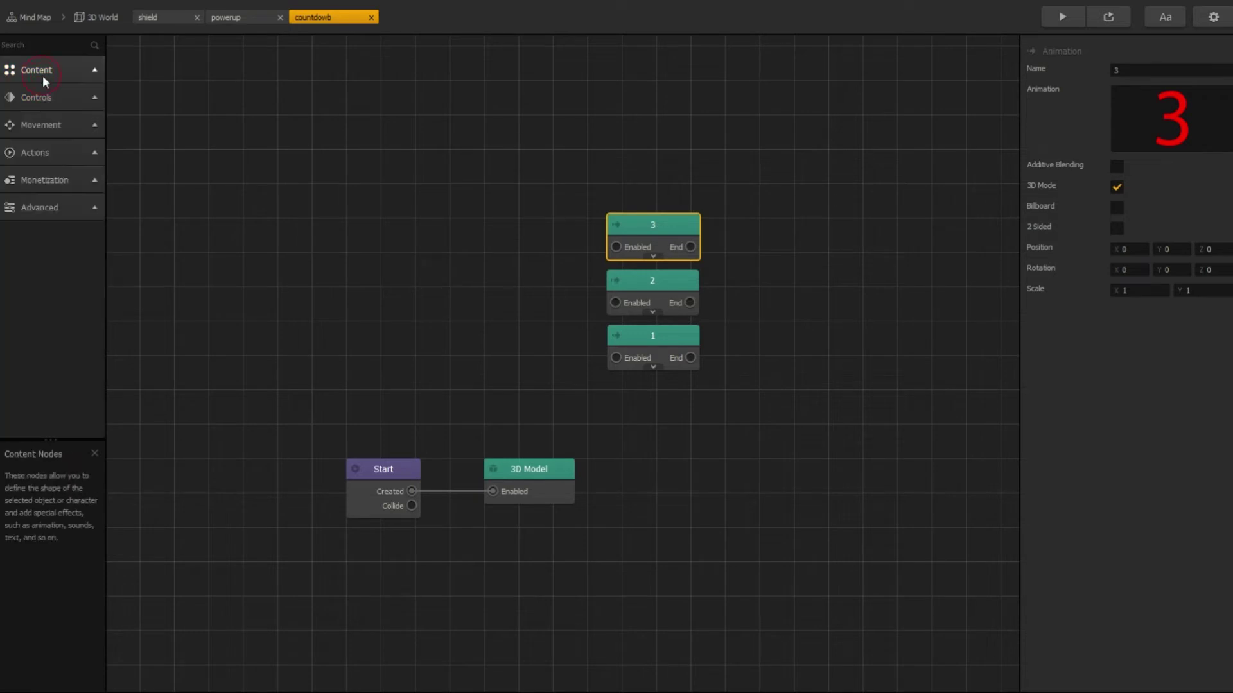
left_click(44, 124)
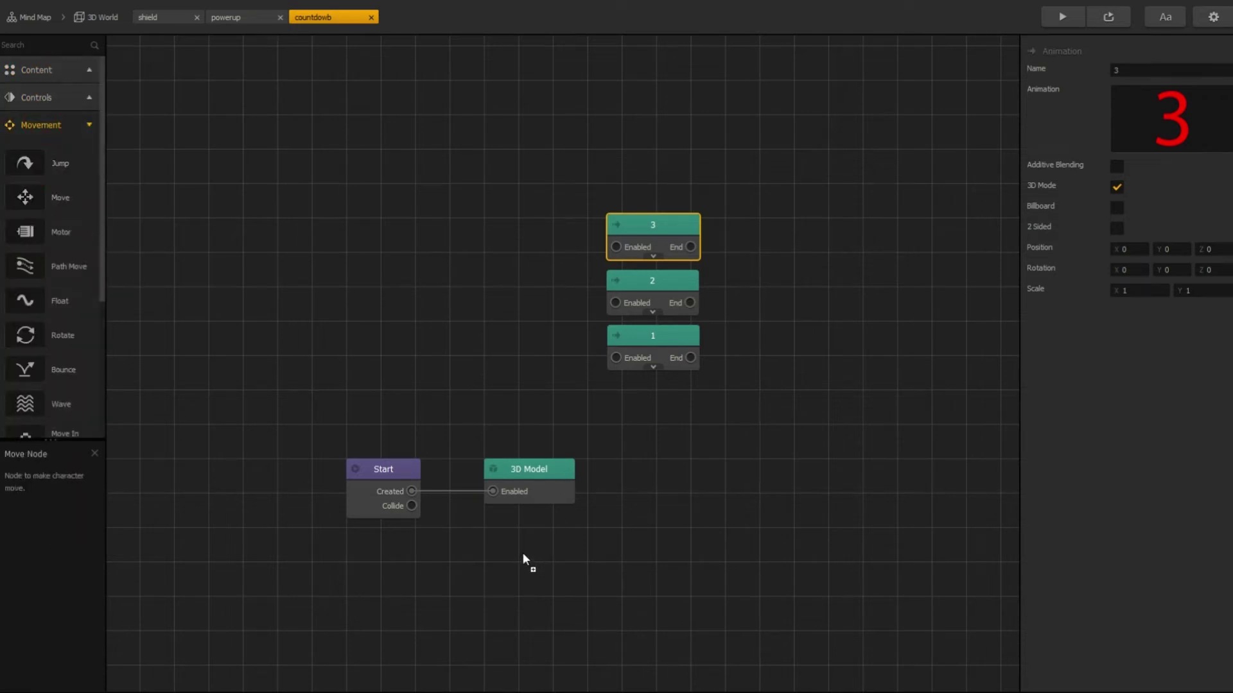
left_click_drag(523, 555, 519, 531)
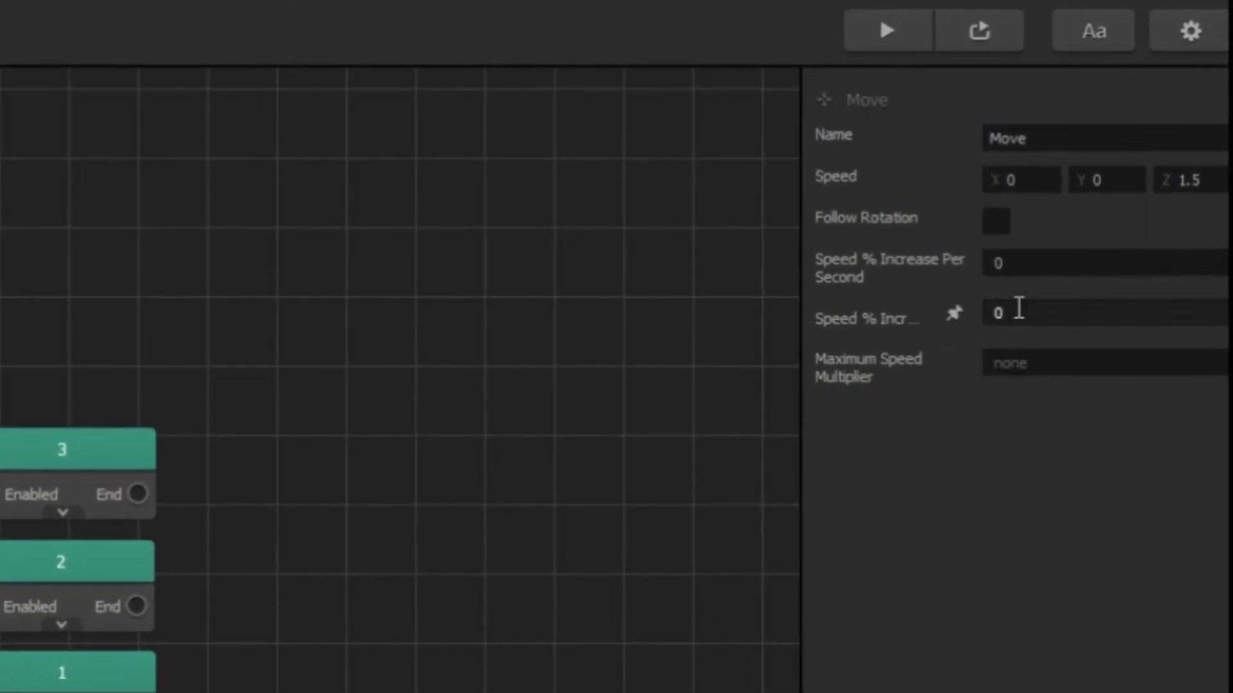
left_click(1021, 172)
type("12")
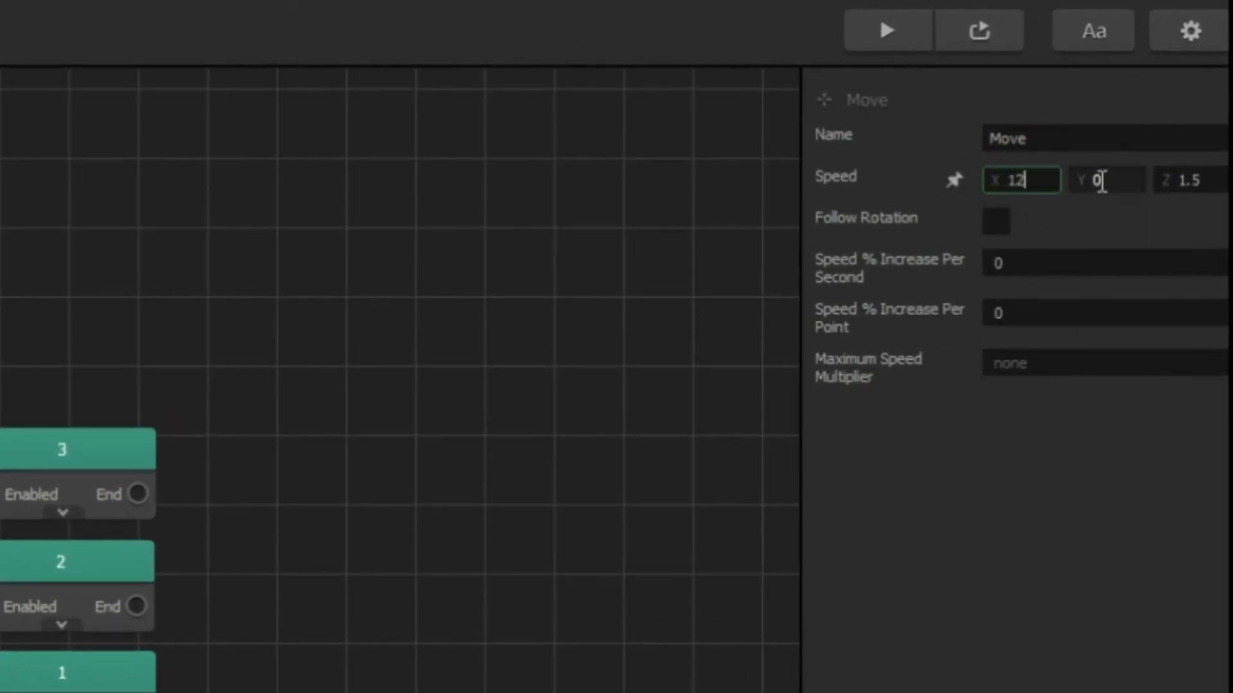
left_click(1101, 179)
type("3")
left_click(1191, 180)
type("0")
Wire Start's Created output into the Move node and expand the Advanced node list
left_click(1091, 629)
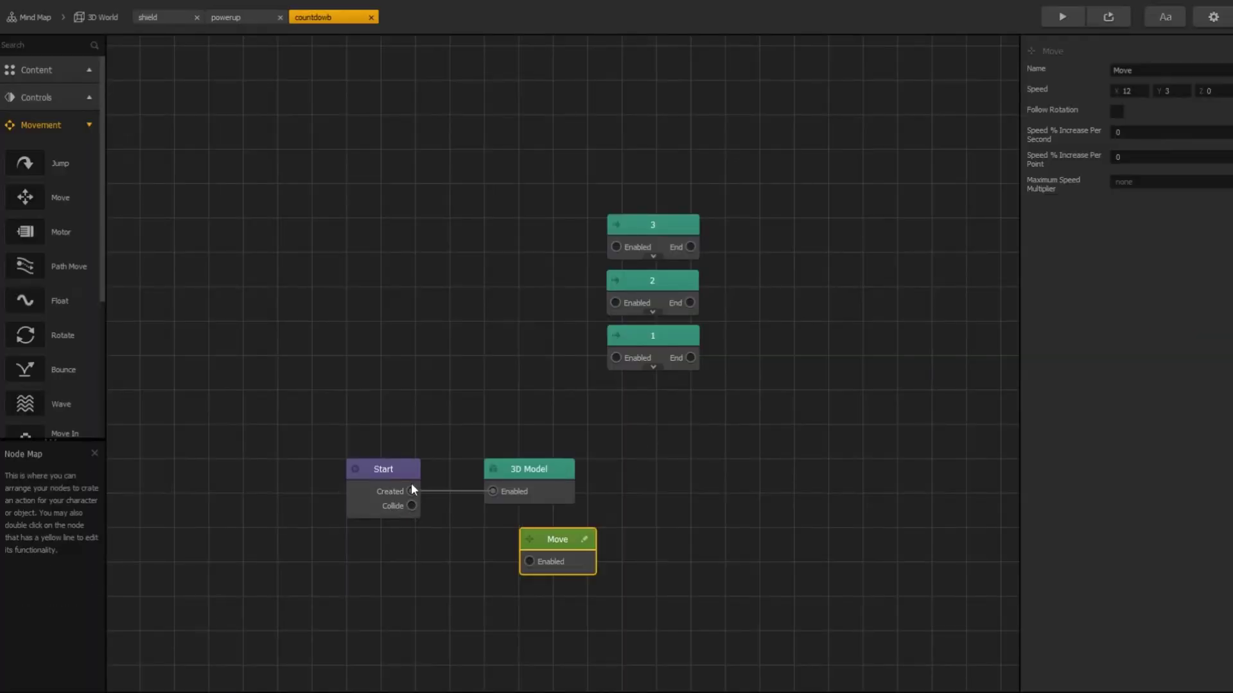
left_click_drag(411, 490, 524, 559)
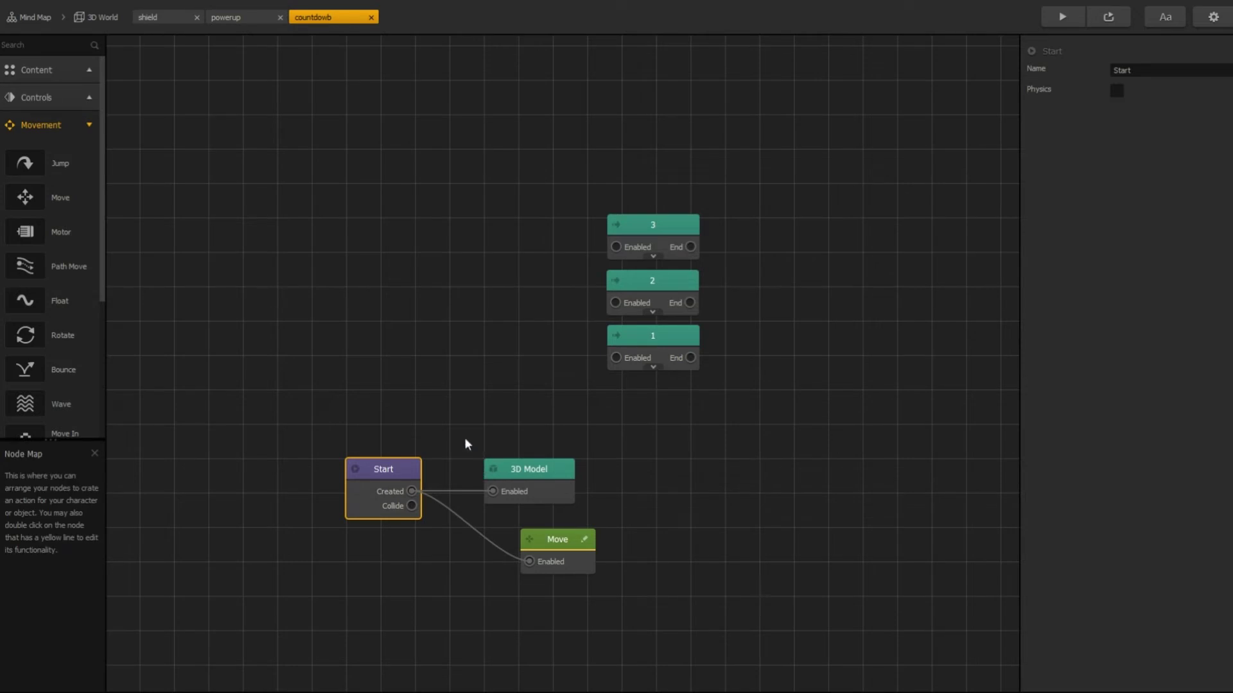
left_click(47, 128)
left_click(51, 216)
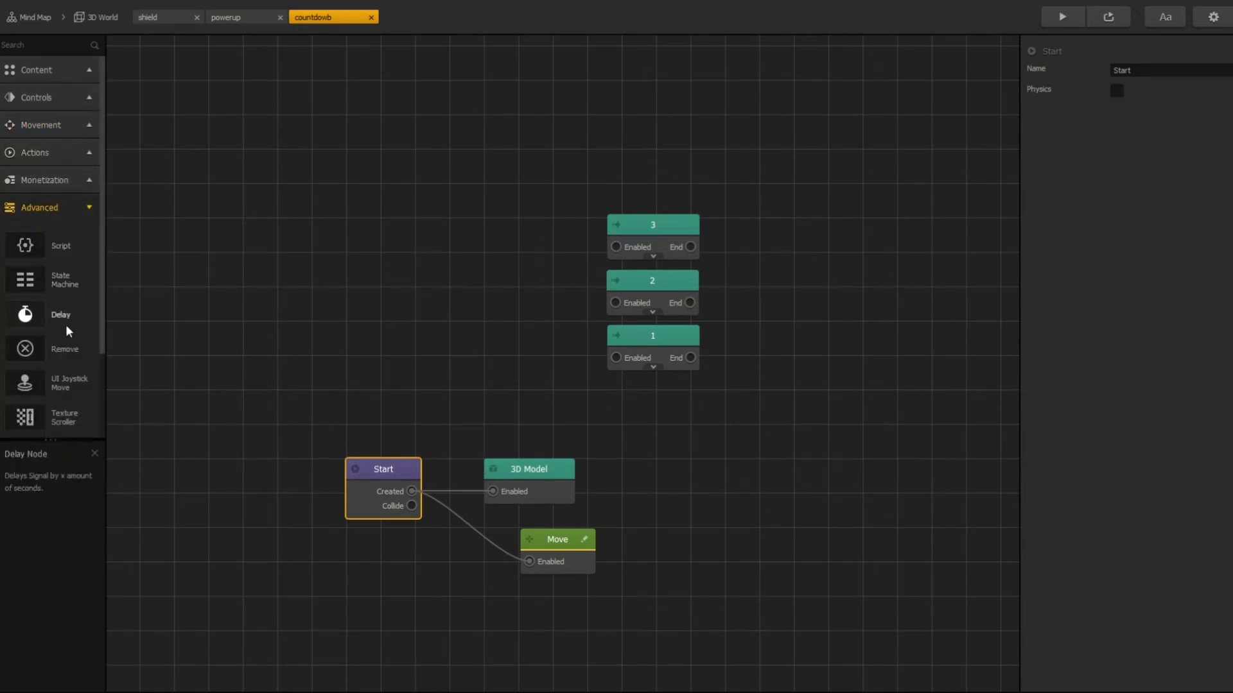
Add a State Machine node with three states named 3, 2 and 1
left_click_drag(60, 280, 459, 225)
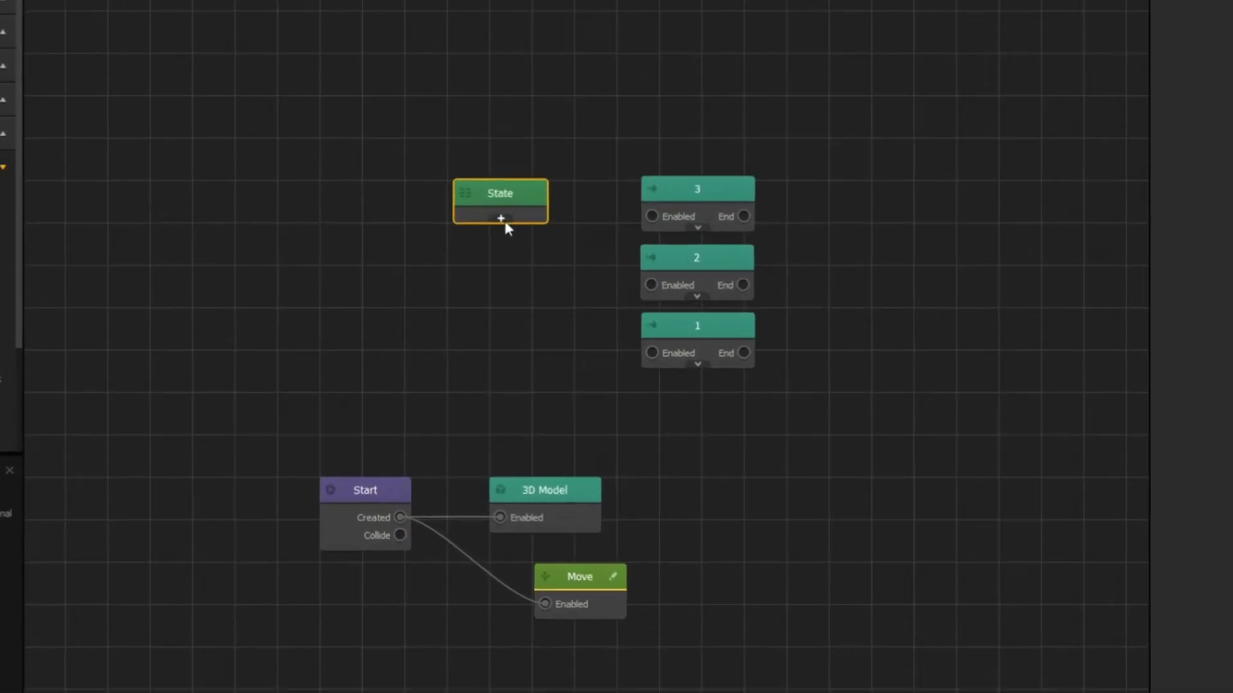
left_click(504, 222)
double_click(497, 224)
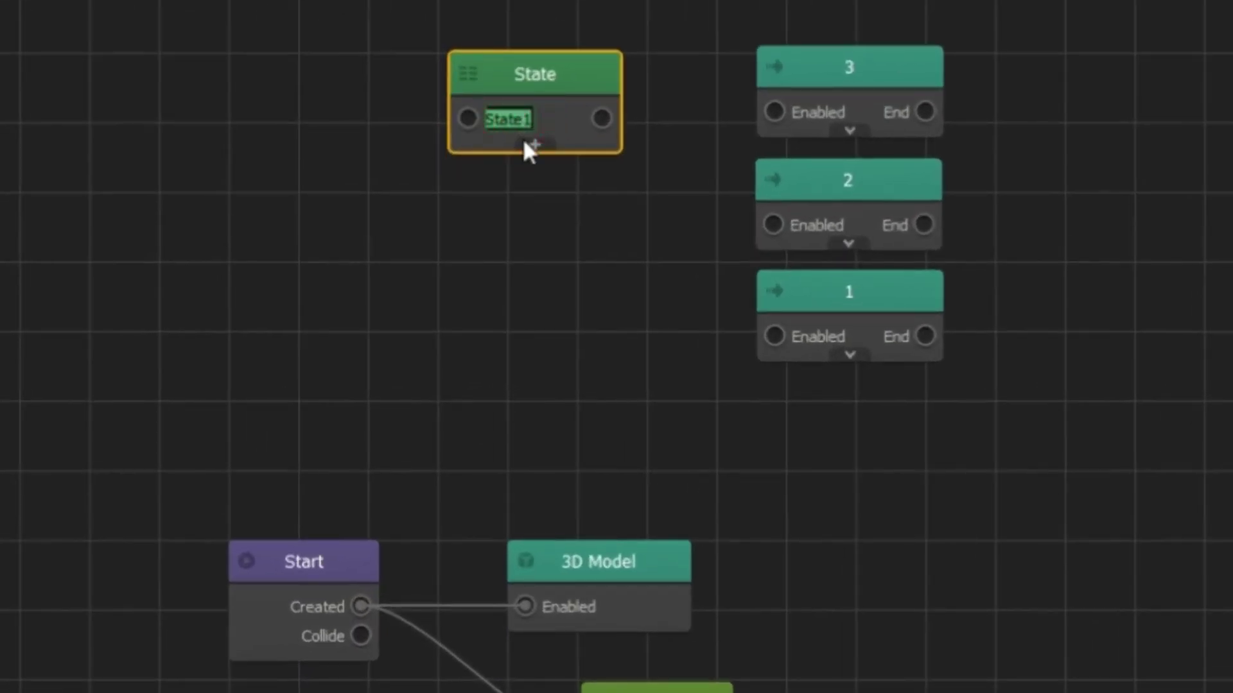
type("1")
left_click(534, 143)
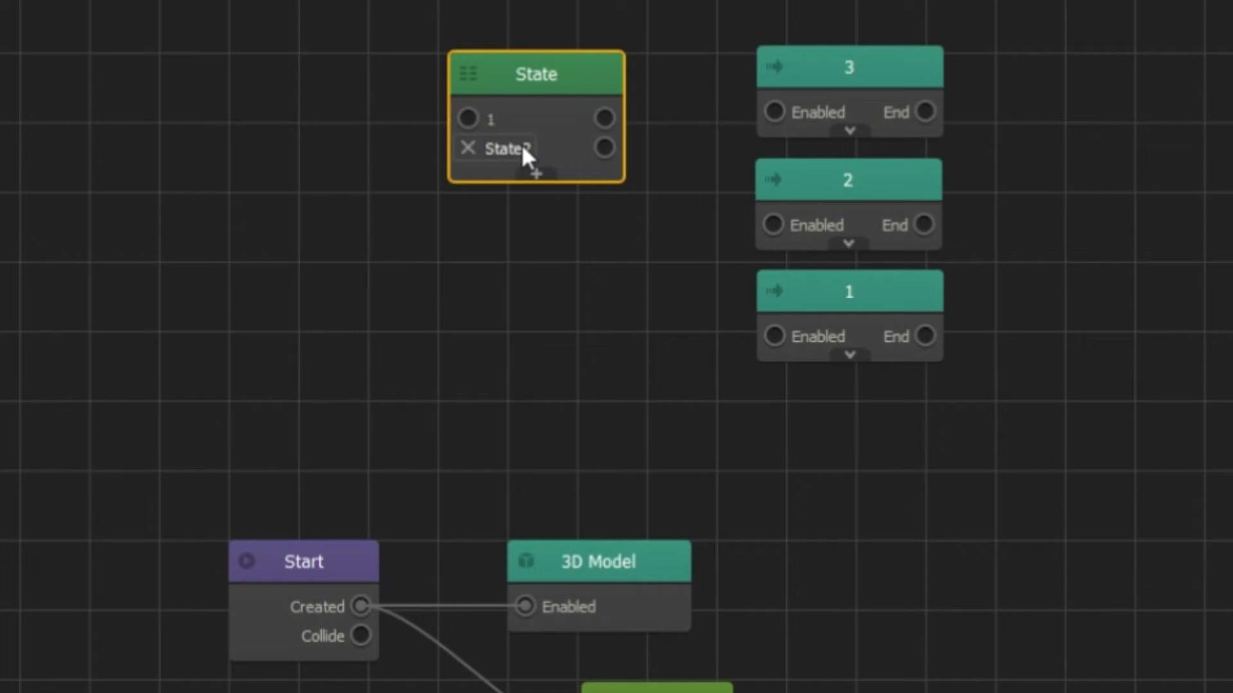
left_click(509, 126)
type("3")
double_click(515, 150)
type("2")
left_click(533, 175)
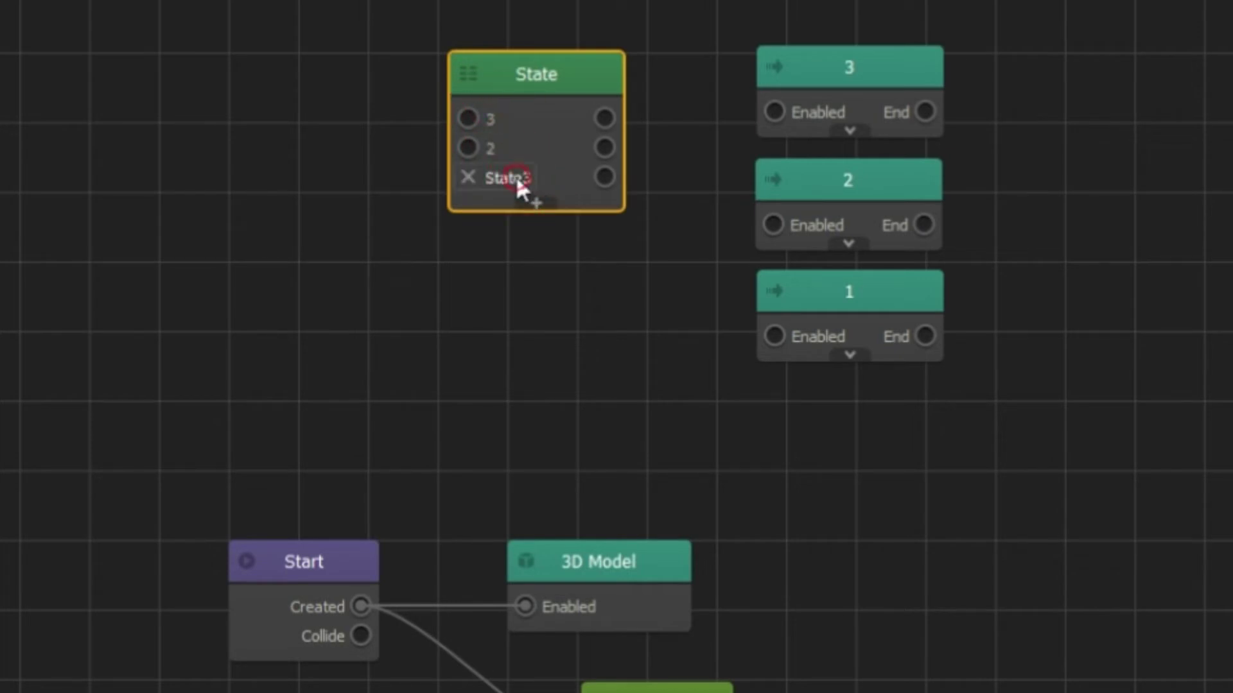
type("1")
left_click(488, 299)
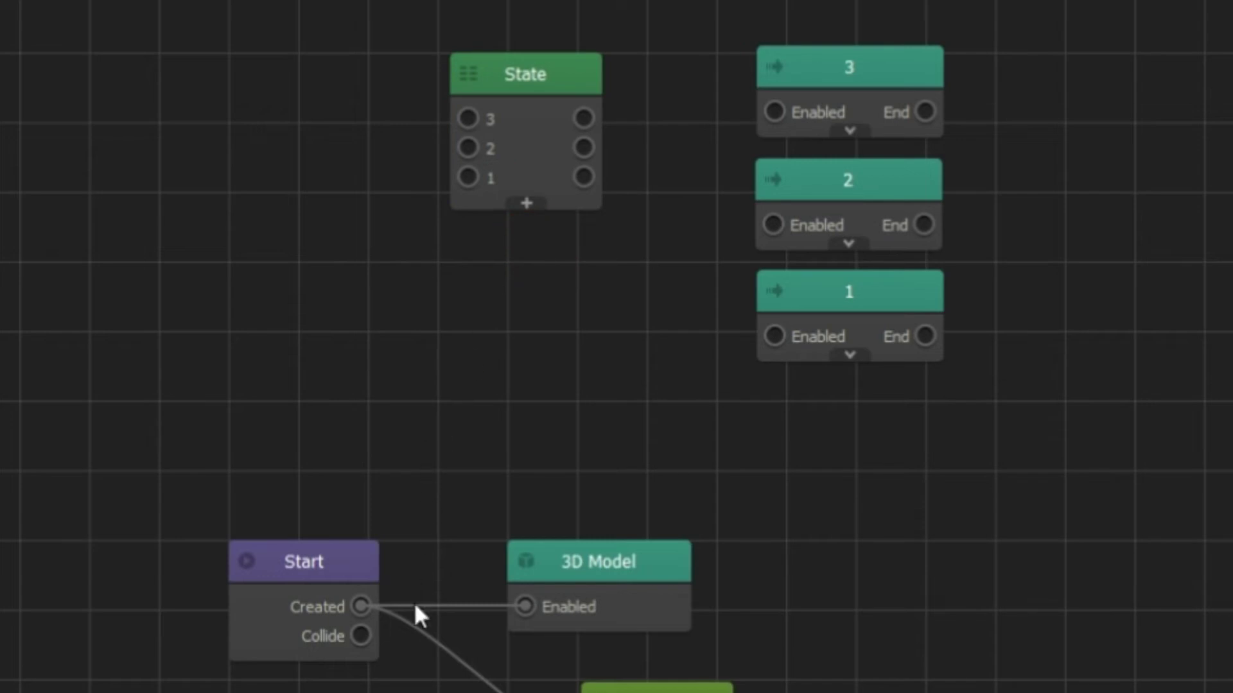
Chain Start into state 3, and link states 3, 2, 1 through their matching number nodes
left_click_drag(372, 602, 472, 120)
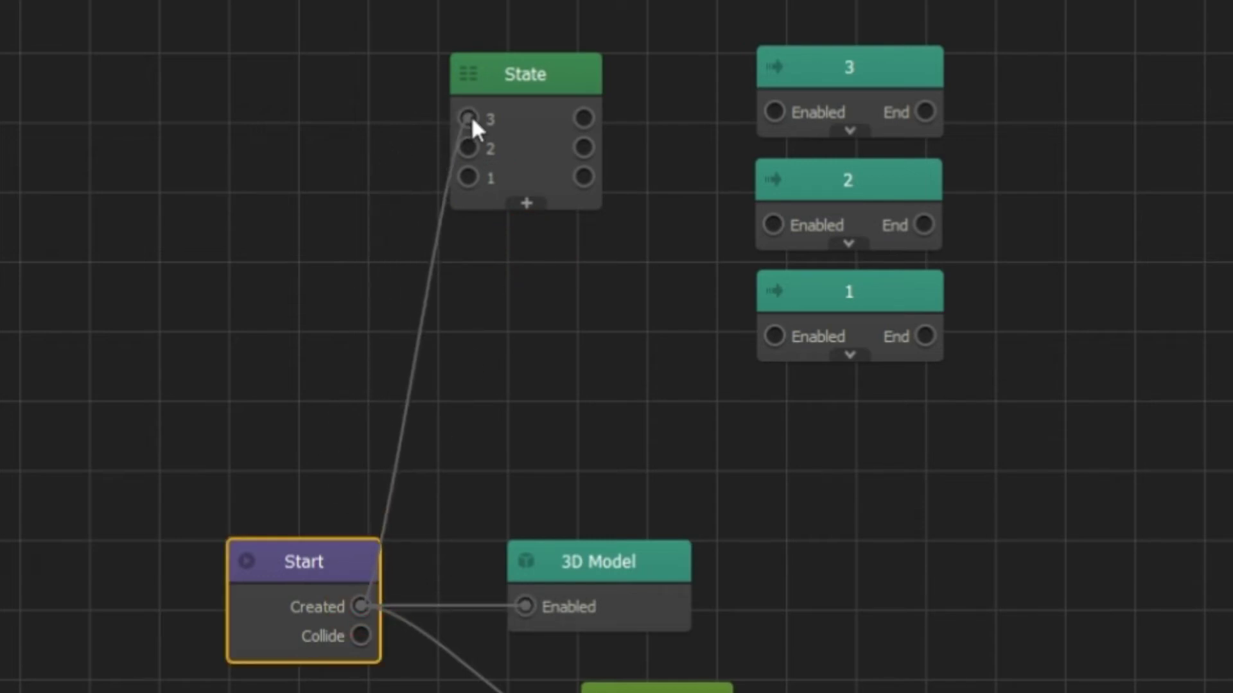
left_click_drag(520, 78, 545, 87)
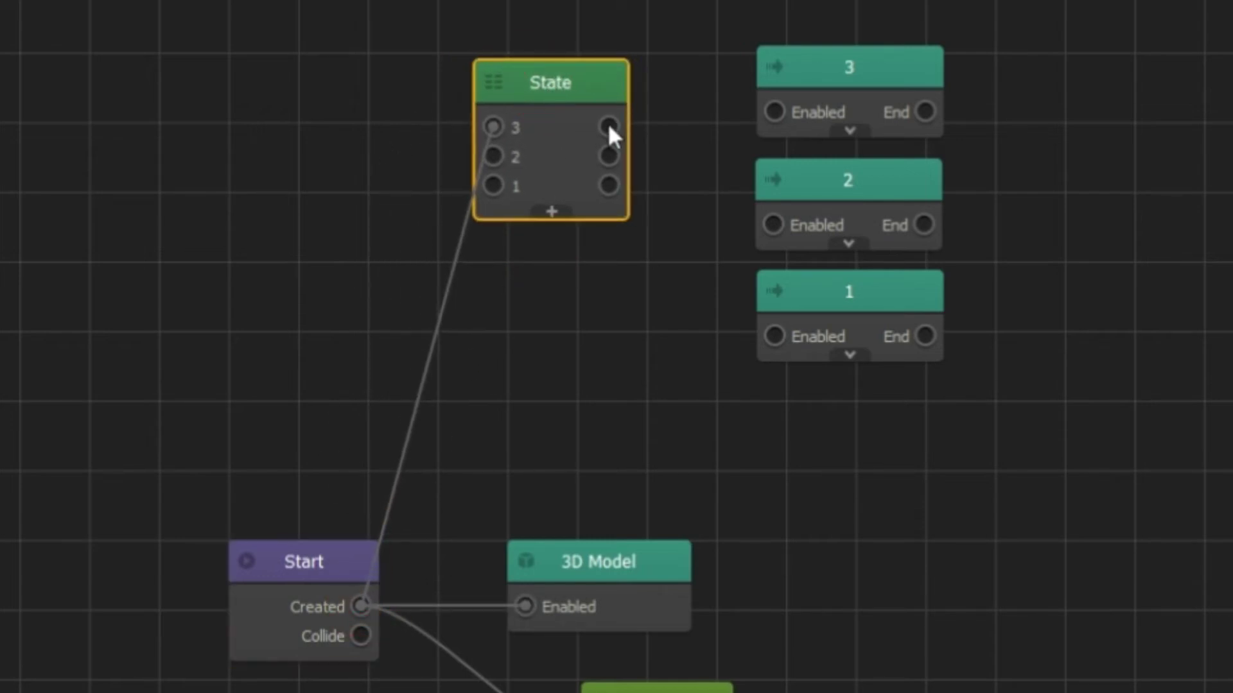
left_click_drag(674, 118, 776, 120)
left_click_drag(926, 112, 492, 156)
left_click_drag(606, 158, 773, 224)
left_click_drag(919, 225, 492, 186)
left_click_drag(608, 186, 775, 335)
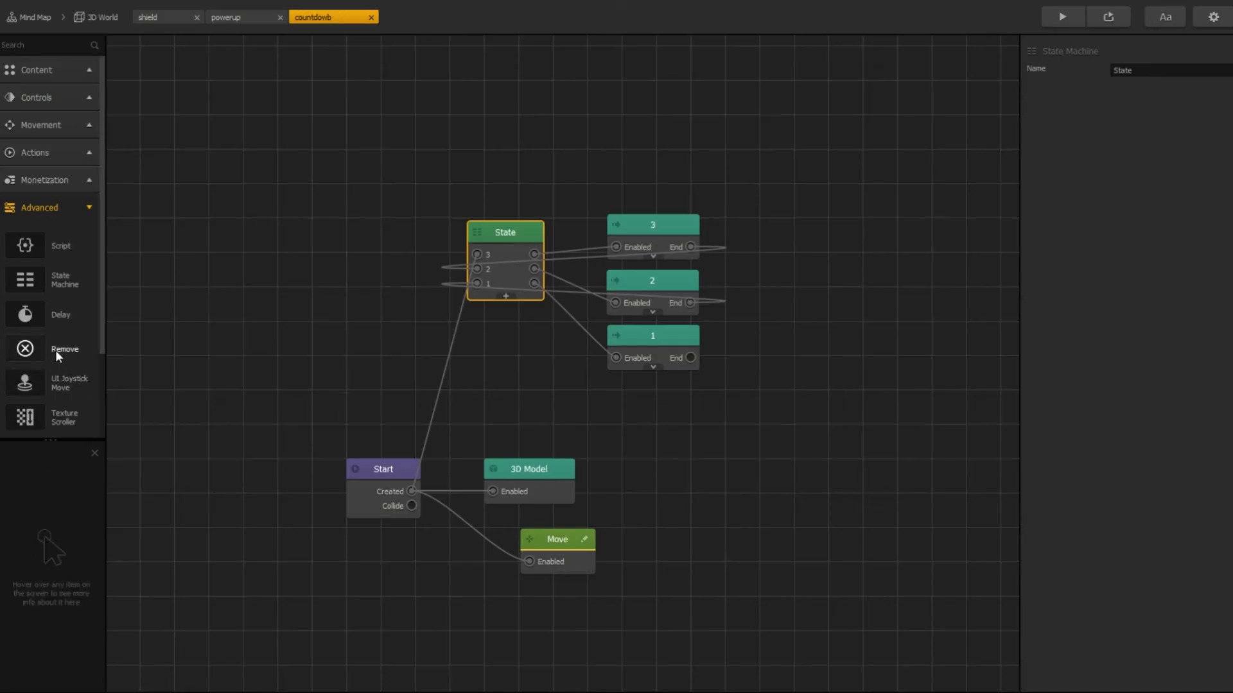
Add a 3-second Delay fed by Start's Created output, plus a Remove node
scroll(54, 348, "down", 3)
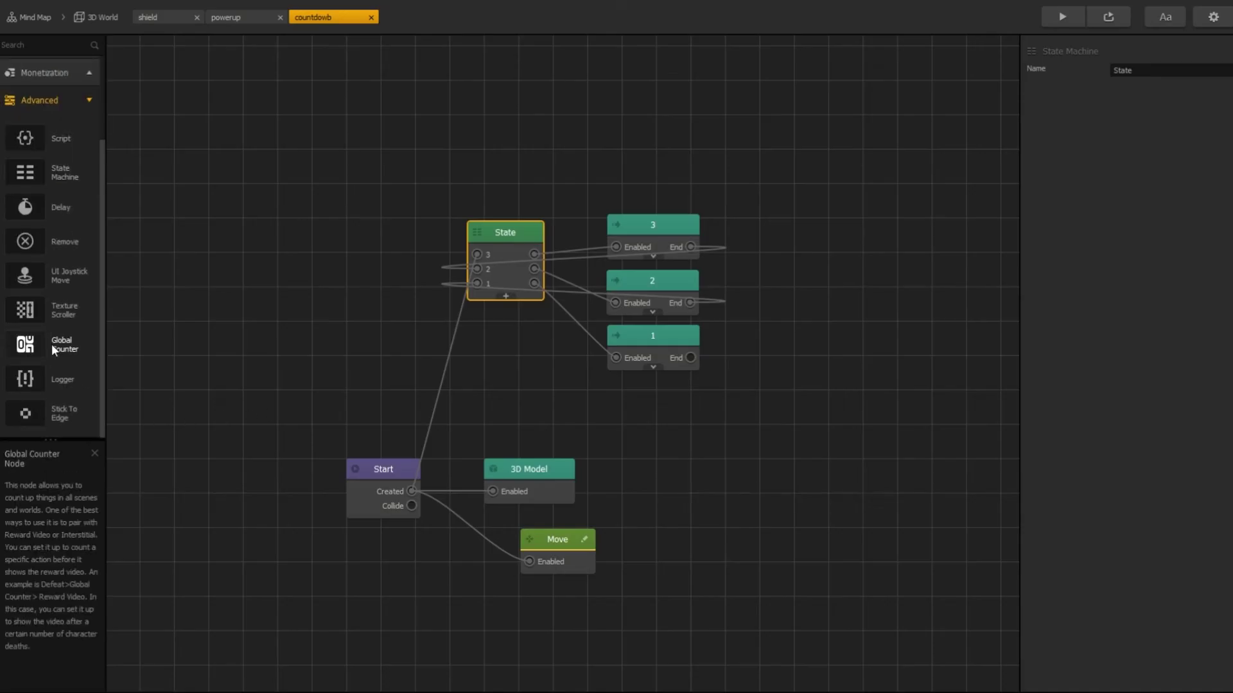
left_click_drag(64, 215, 604, 479)
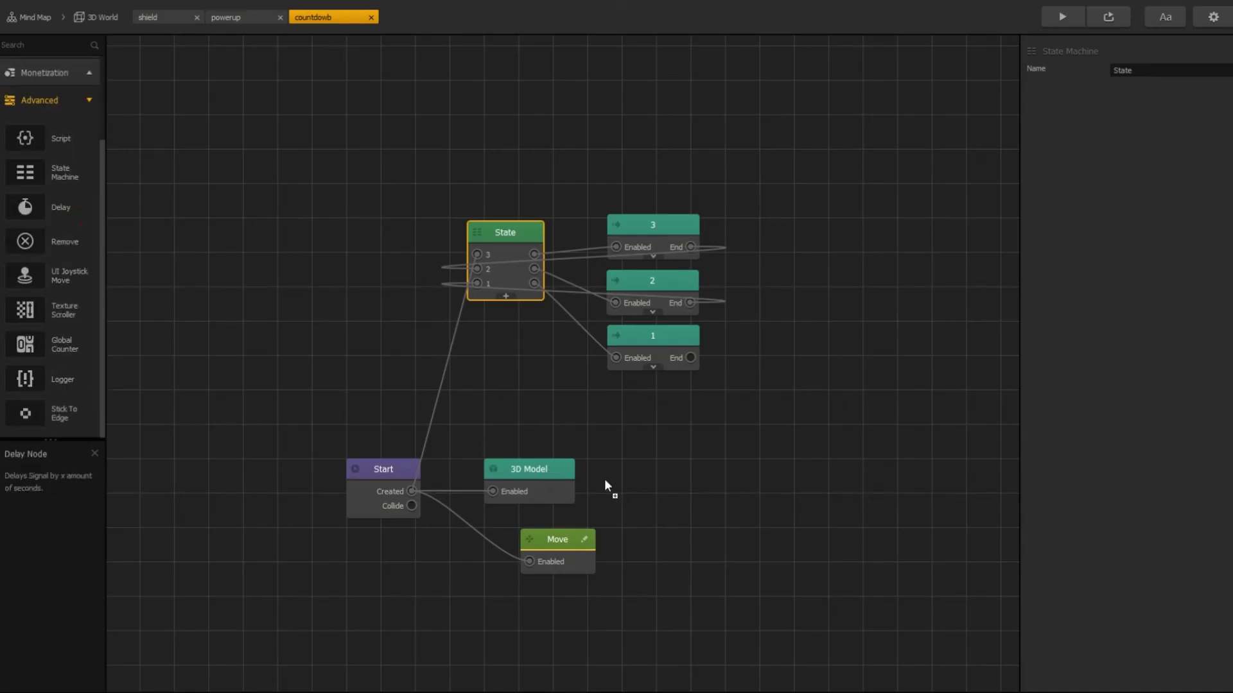
left_click_drag(618, 427, 626, 428)
left_click(1139, 89)
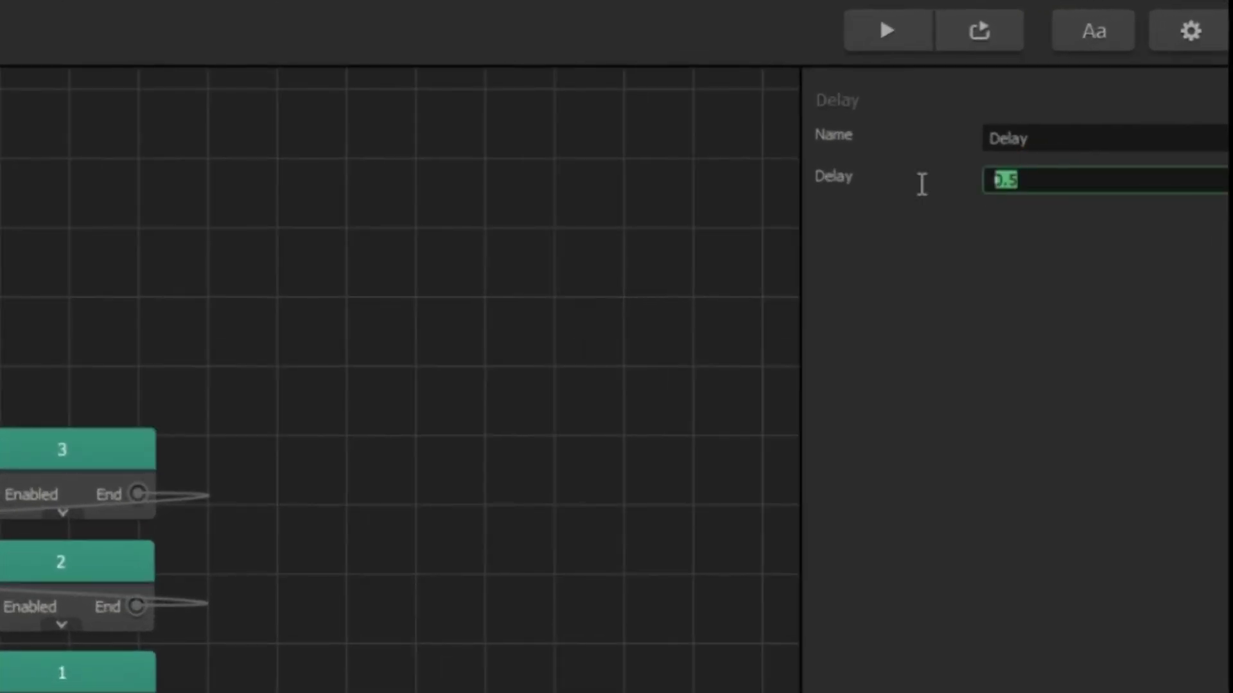
type("3")
key("Return")
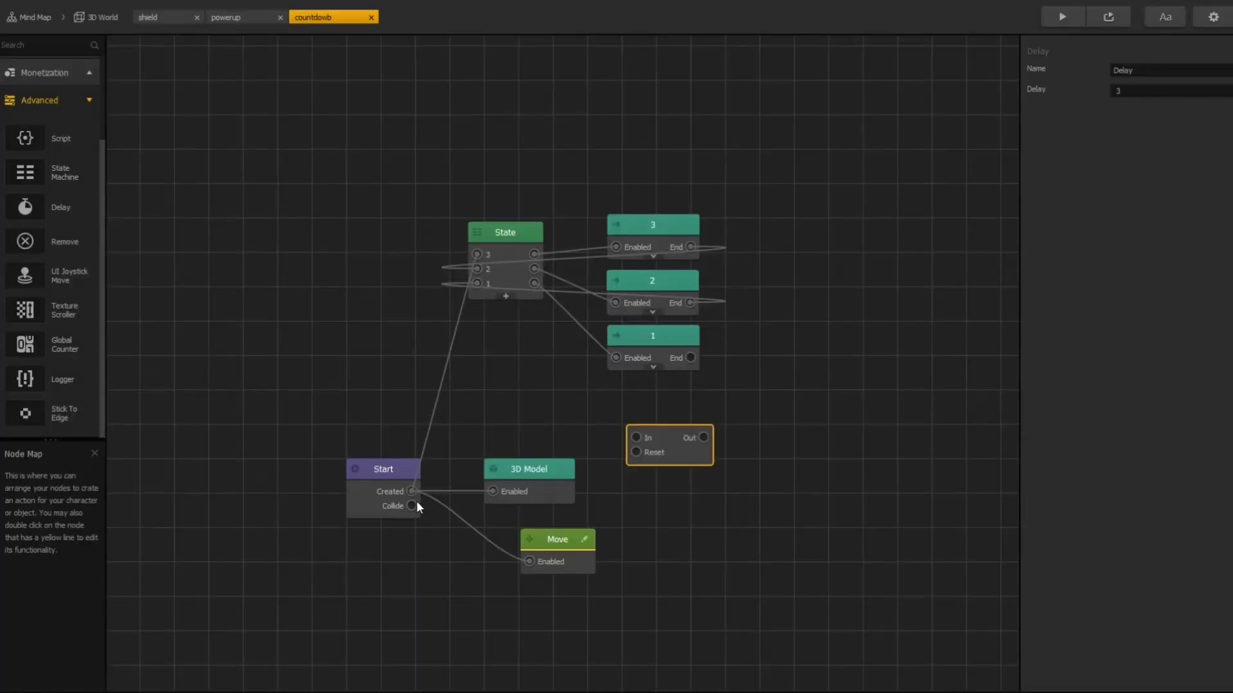
left_click(410, 489)
left_click_drag(491, 472, 636, 437)
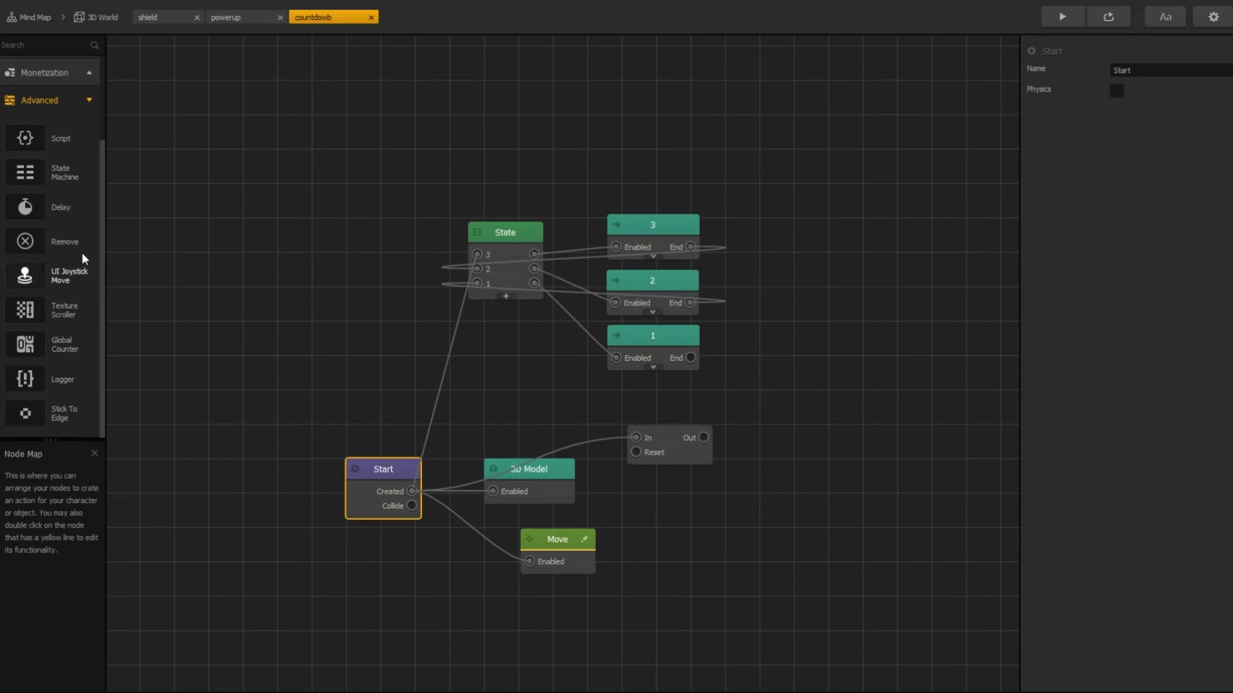
left_click_drag(67, 244, 757, 457)
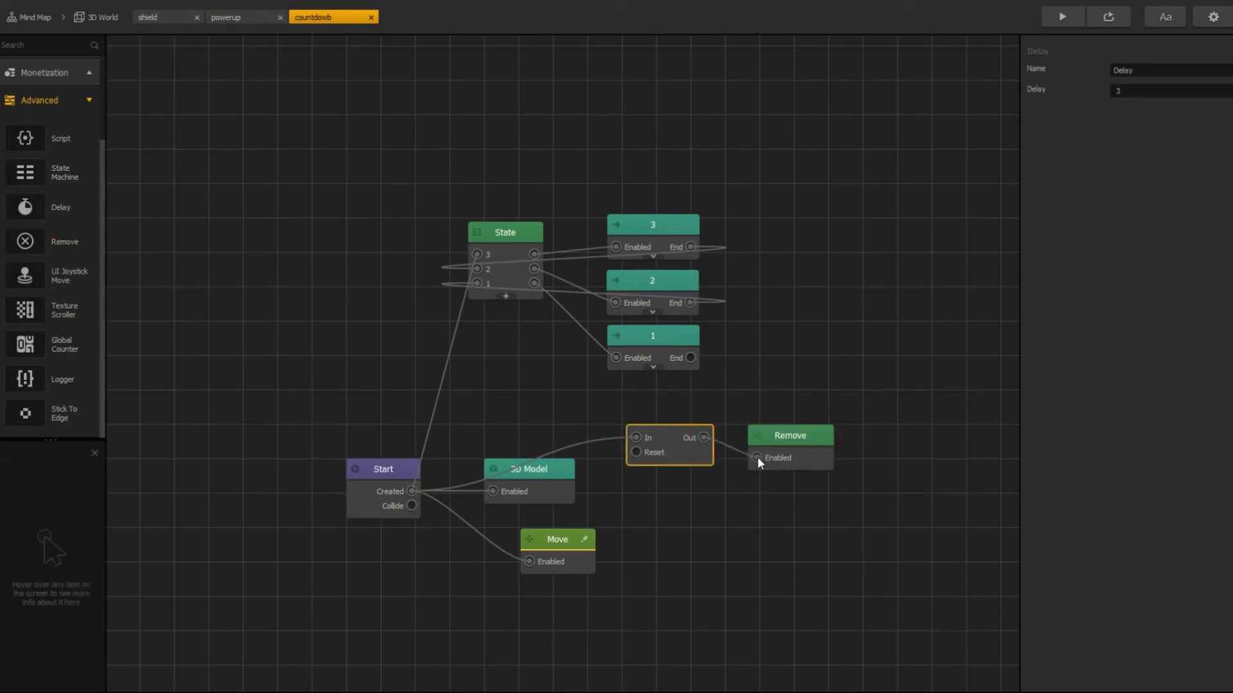
In the Spike Enemy's node map, add a Health node with starting health 1
left_click(102, 16)
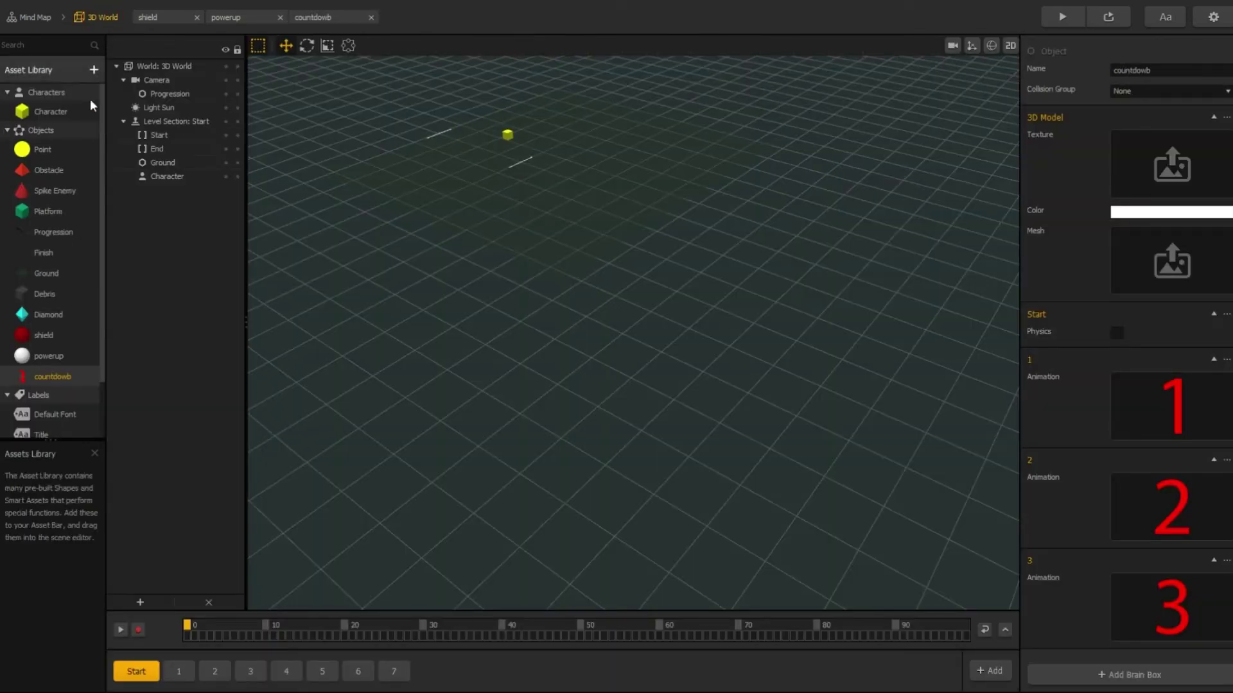
double_click(63, 194)
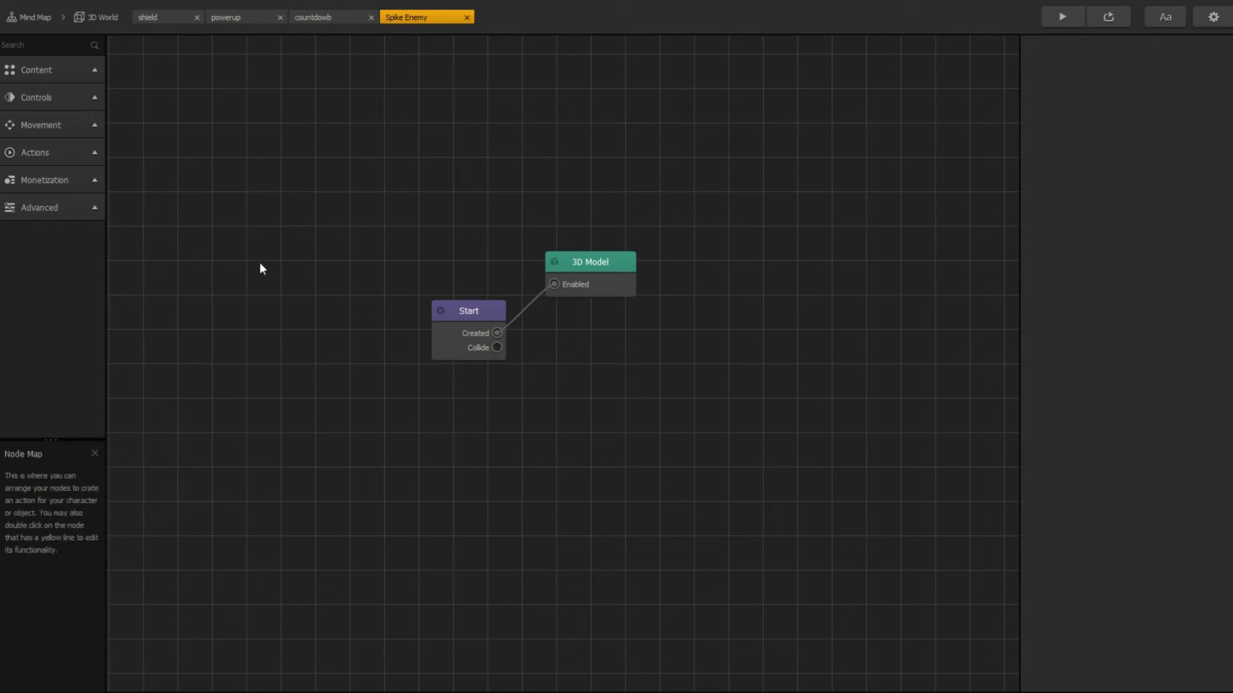
left_click(50, 147)
scroll(54, 250, "down", 6)
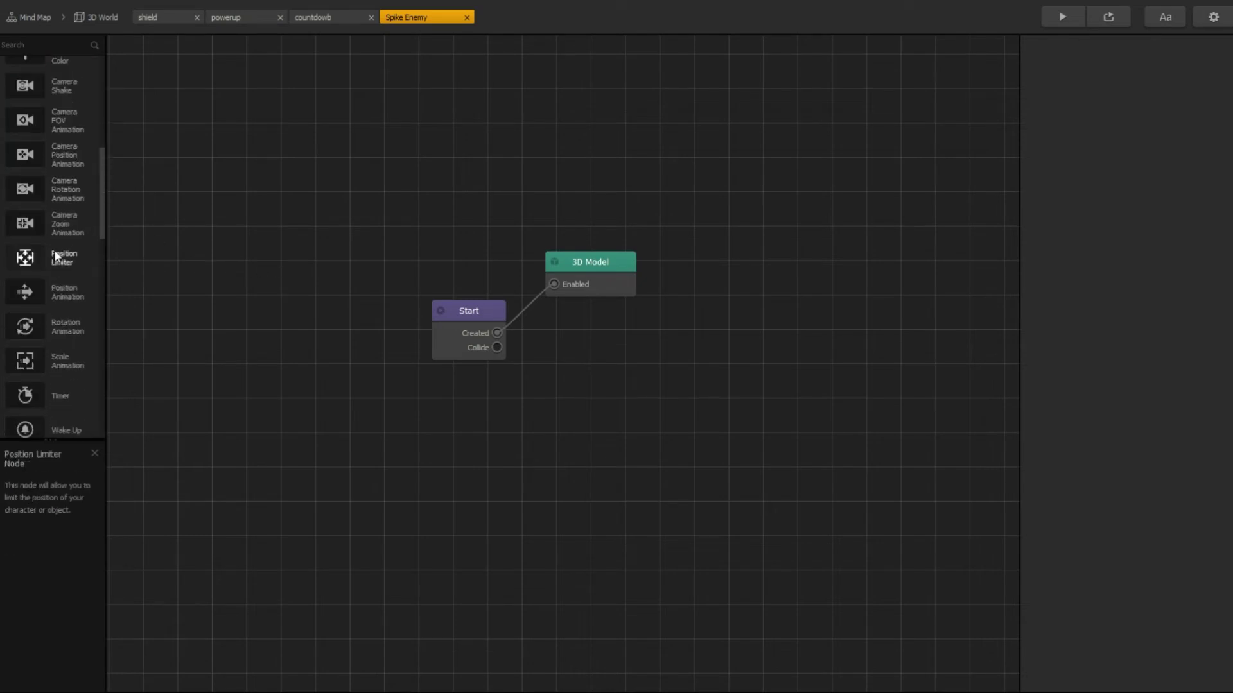
scroll(55, 253, "down", 5)
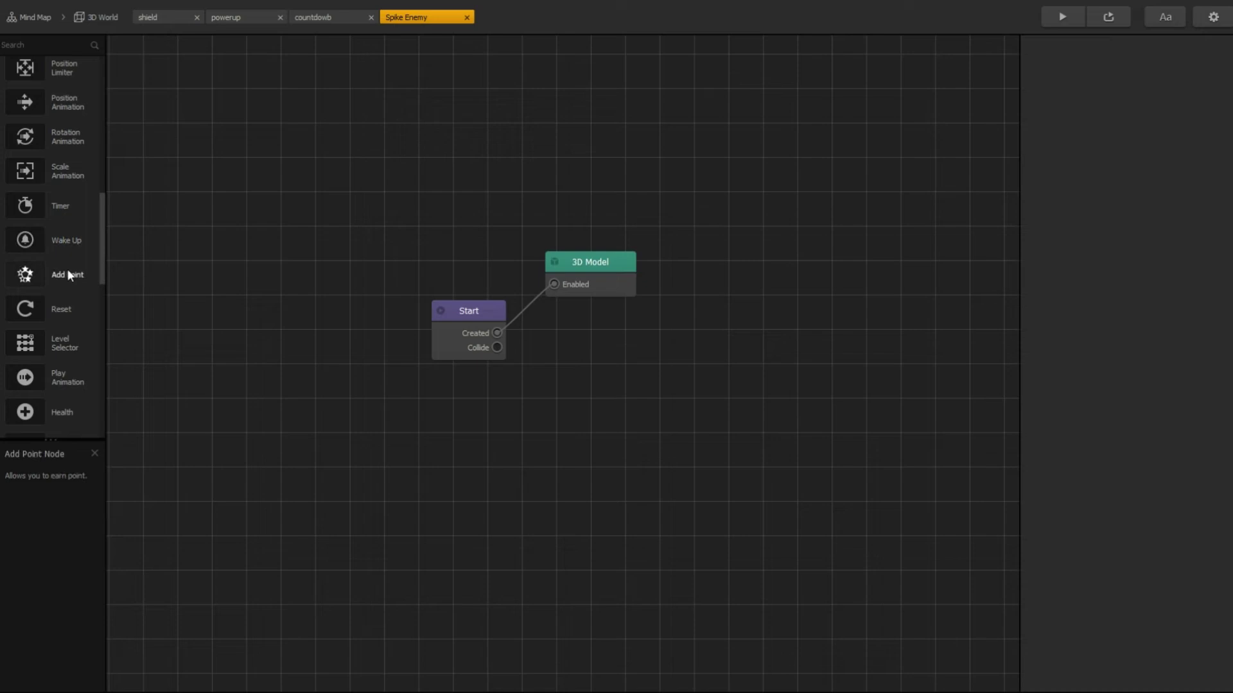
scroll(68, 273, "down", 3)
left_click_drag(61, 318, 415, 373)
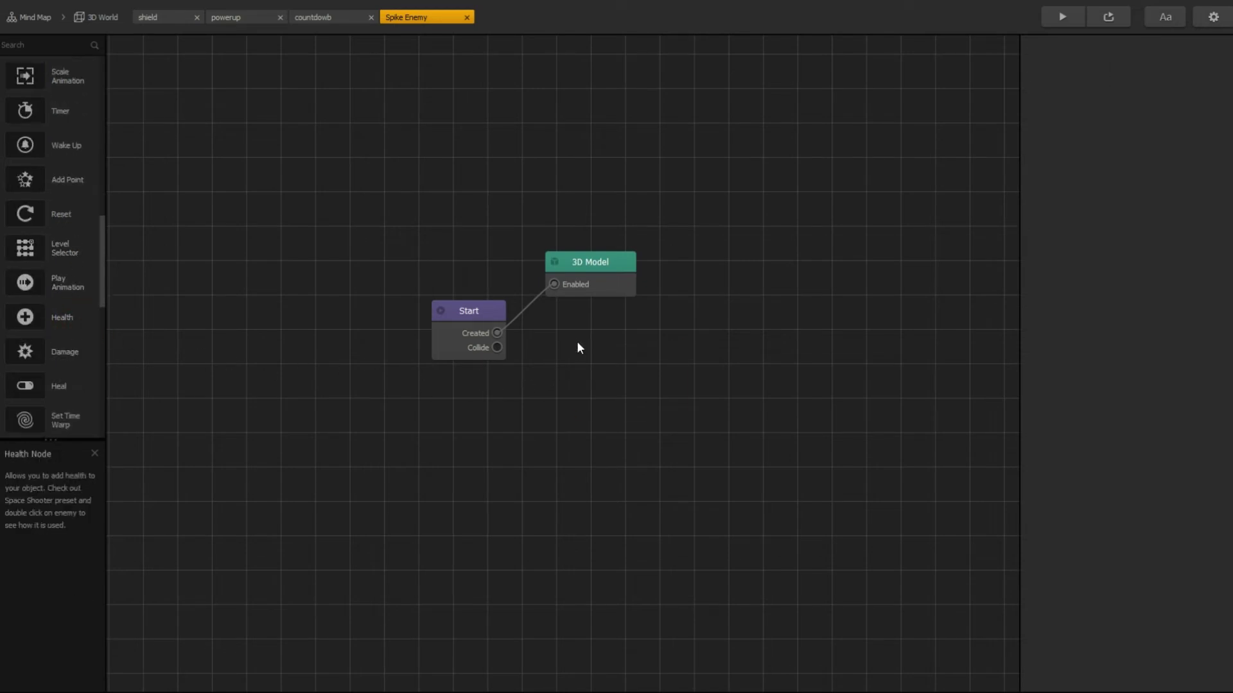
left_click(1130, 92)
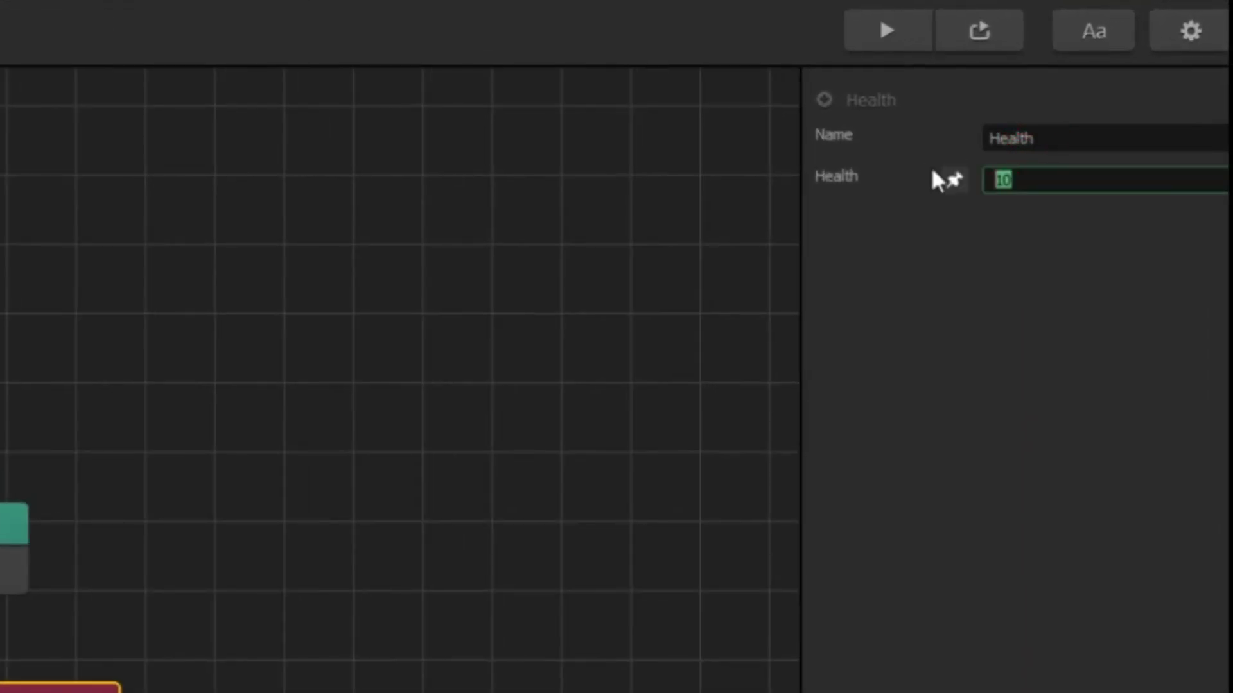
type("1")
left_click(1019, 438)
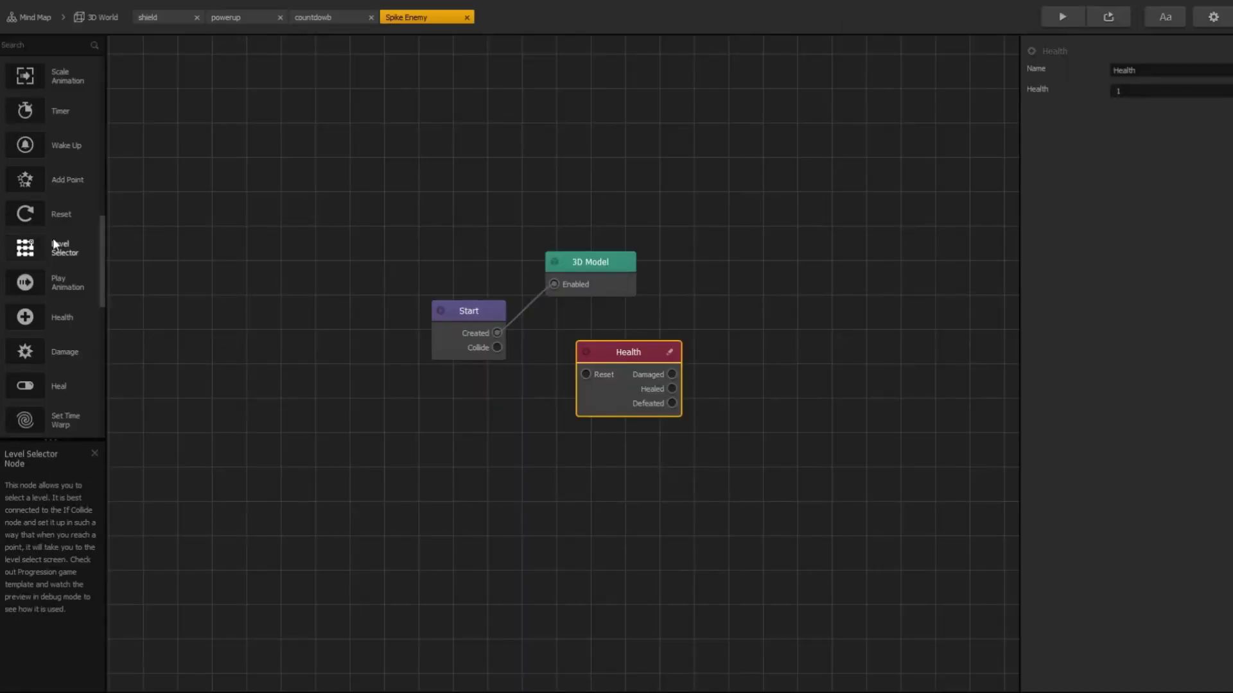
Add a Defeat node with Remove checked, triggered by Health's Defeated output
scroll(53, 237, "up", 15)
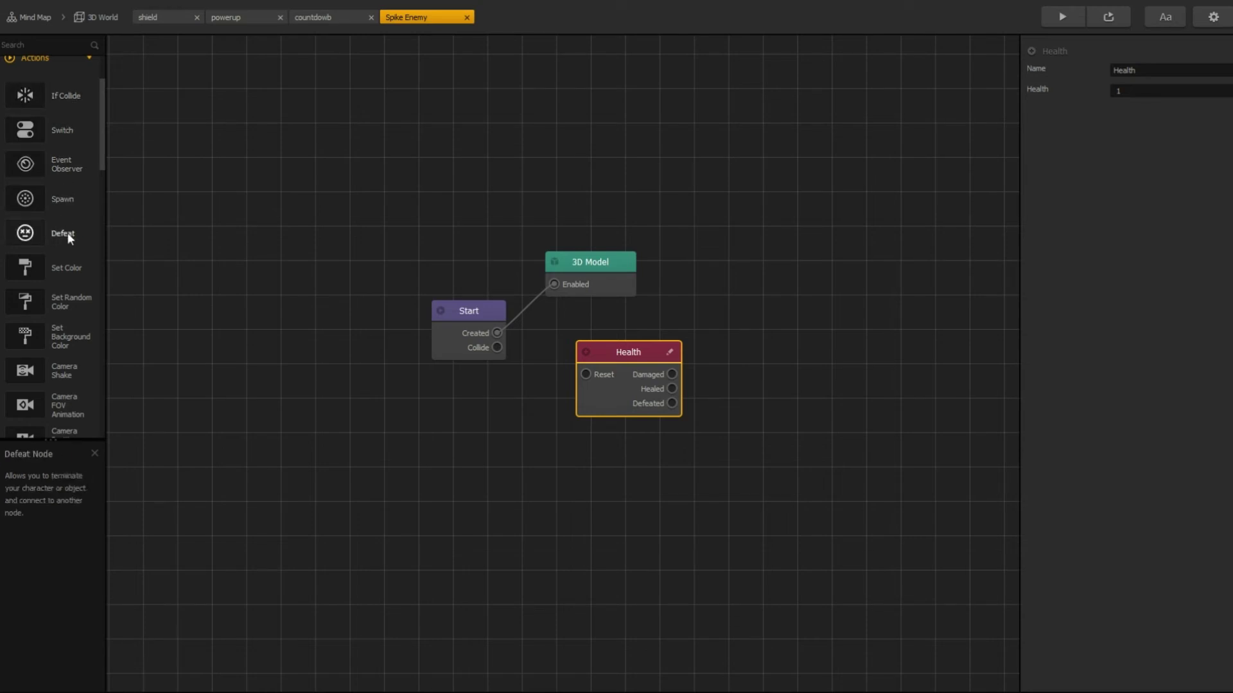
left_click_drag(67, 233, 743, 359)
left_click(1070, 124)
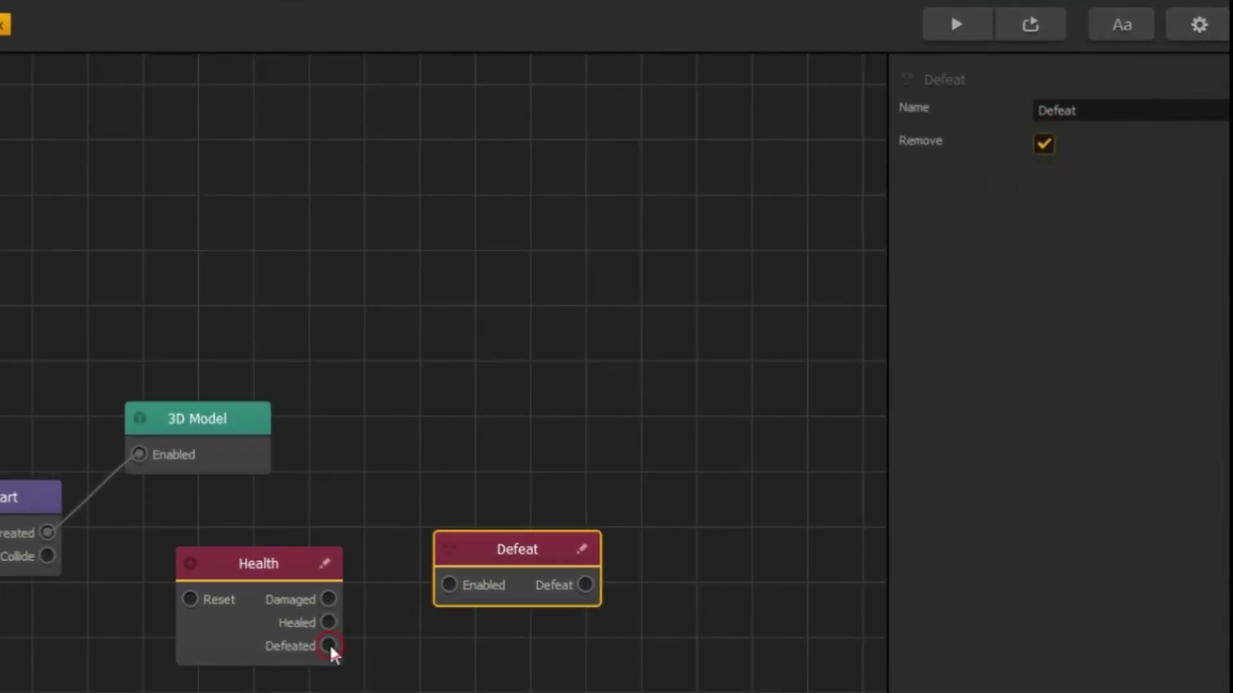
left_click_drag(328, 646, 449, 586)
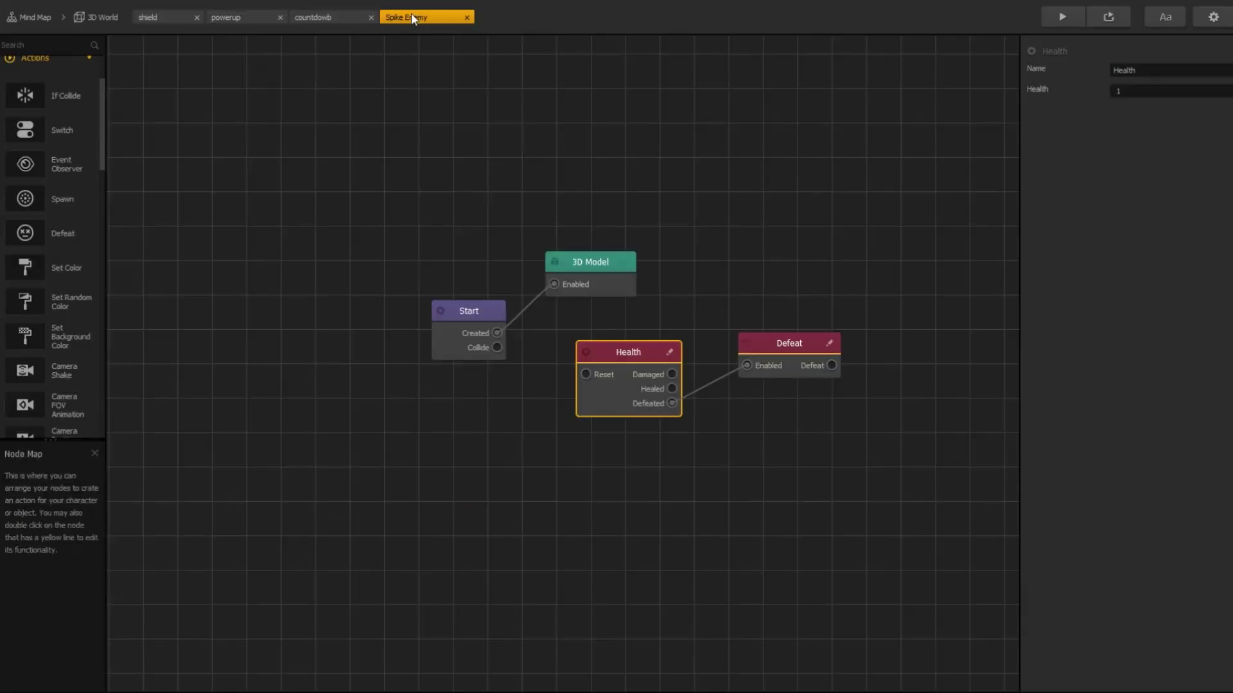
In the Character's node map, add a Receive node with event name shield
left_click(95, 20)
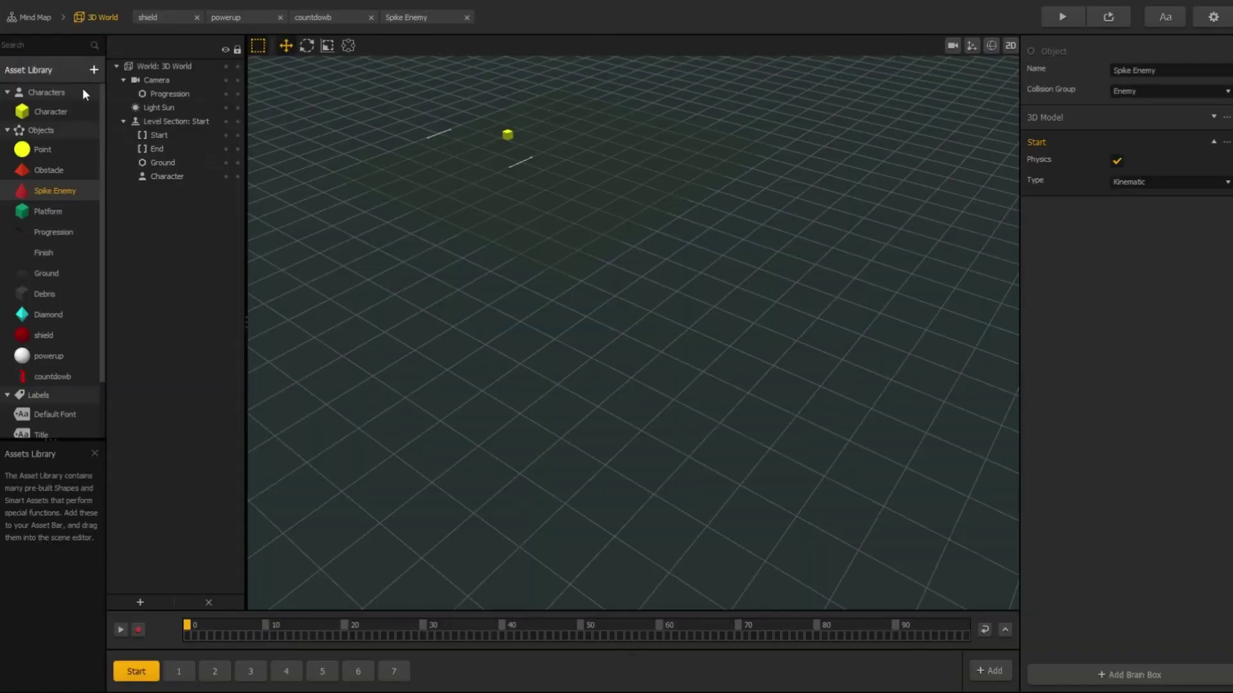
double_click(50, 113)
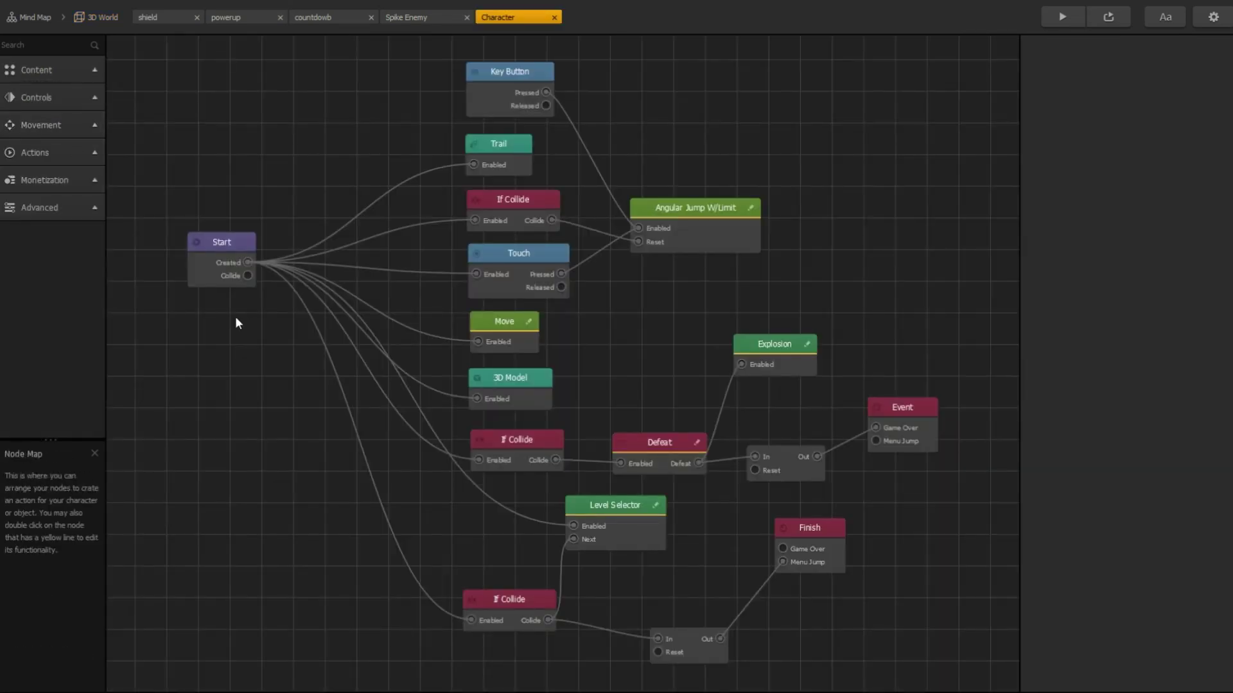
left_click(53, 151)
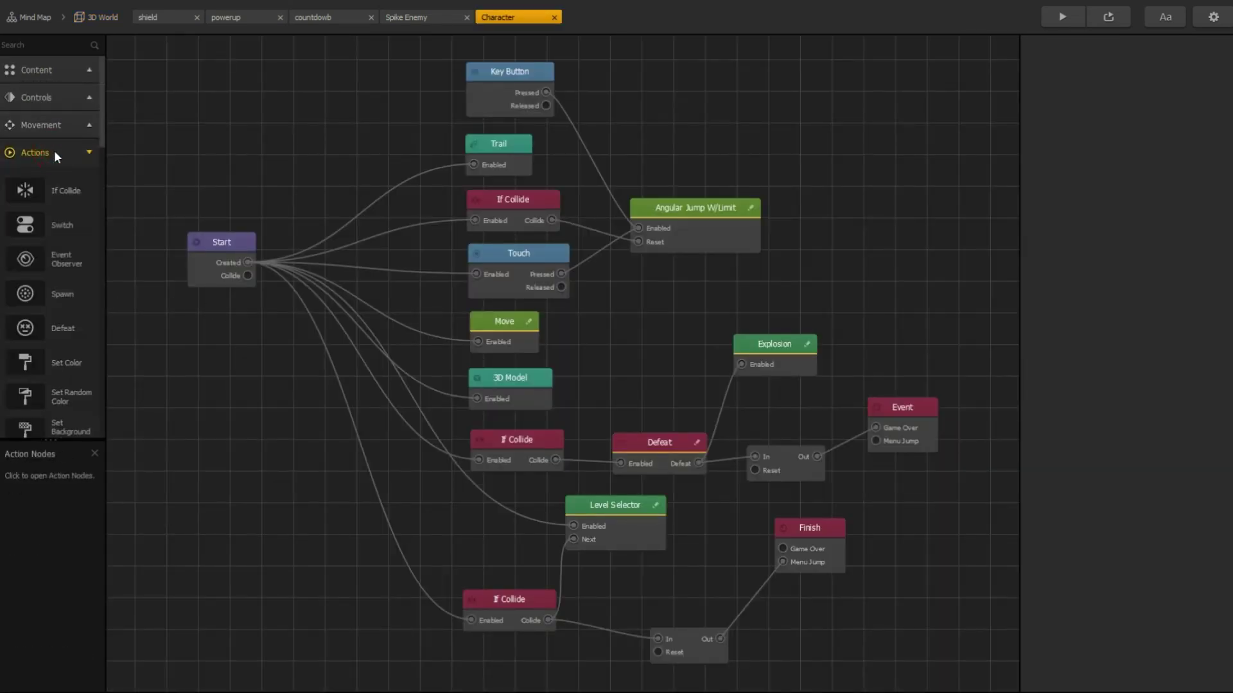
scroll(62, 283, "down", 10)
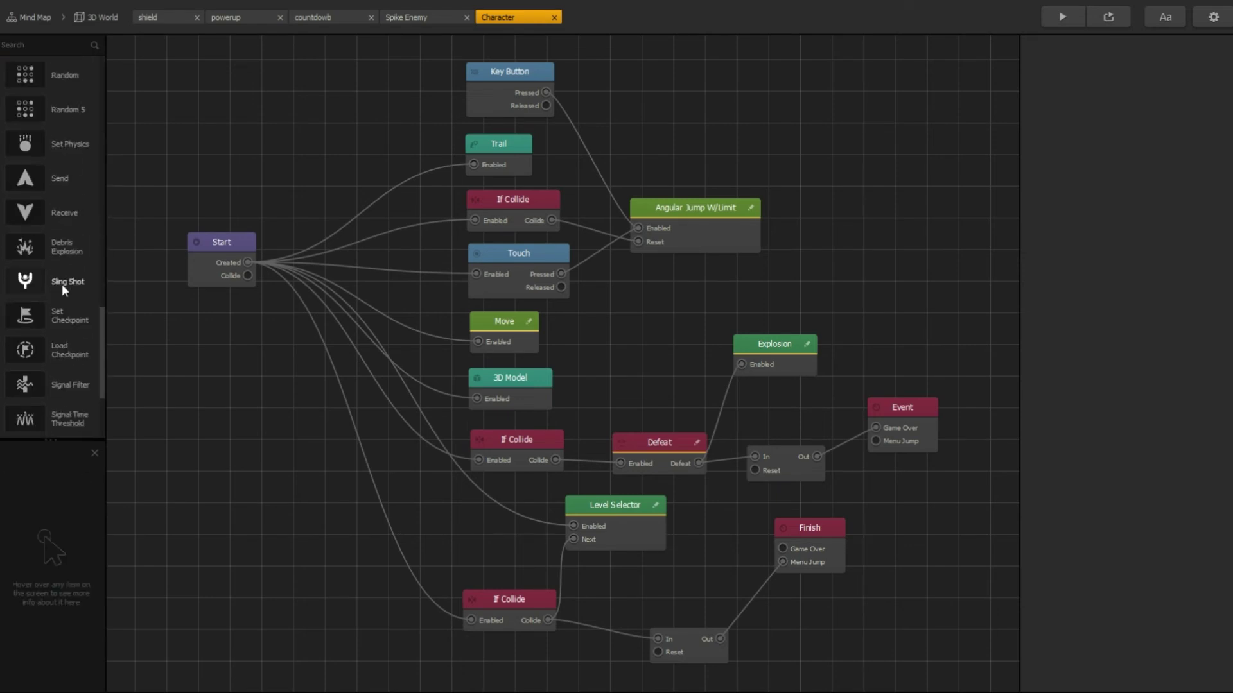
left_click_drag(66, 213, 158, 386)
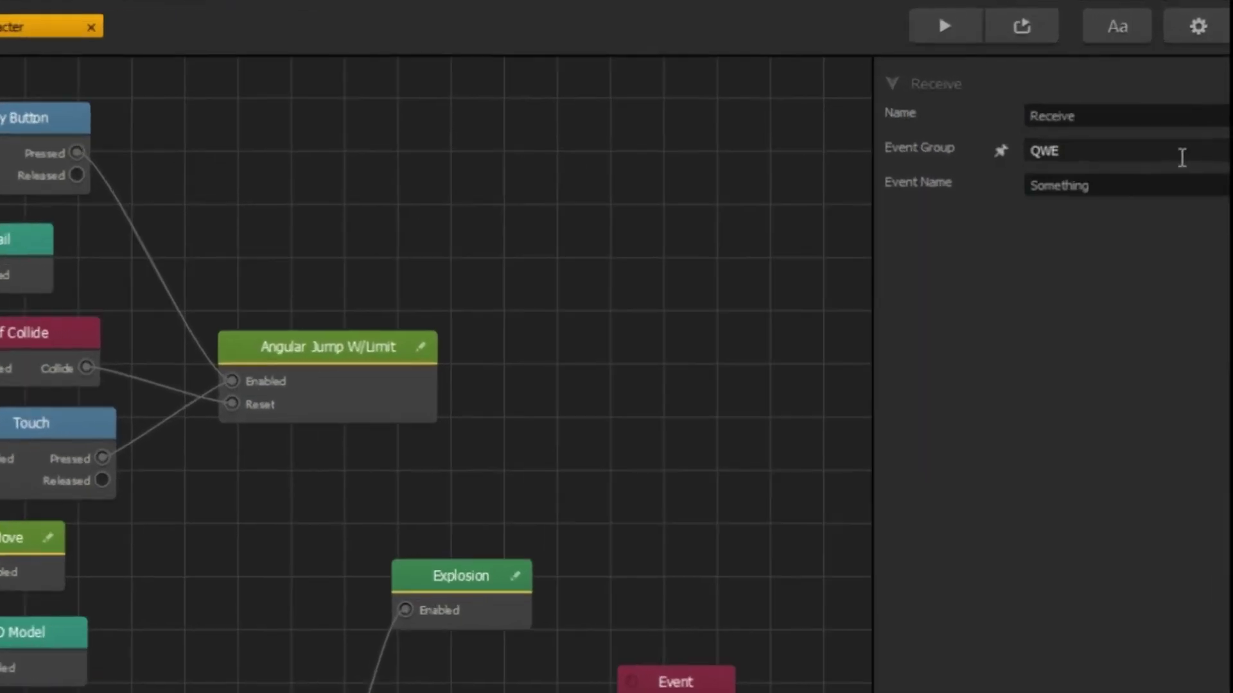
left_click(1158, 185)
type("shi")
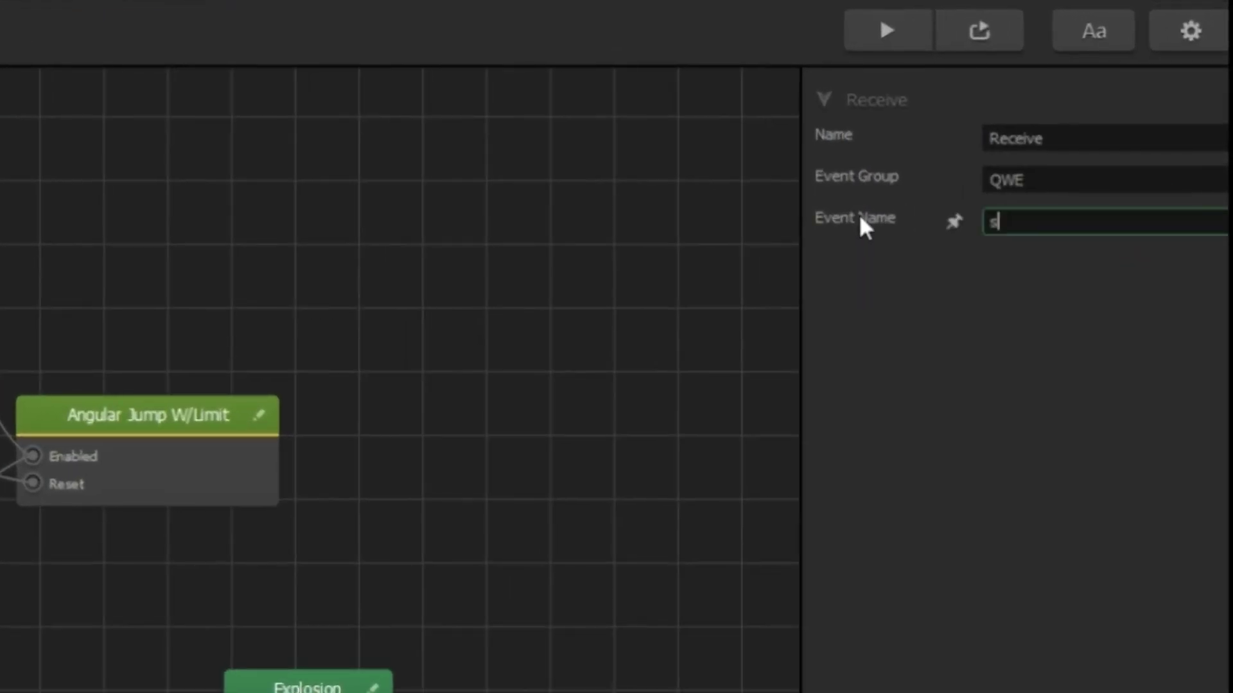
type("eld")
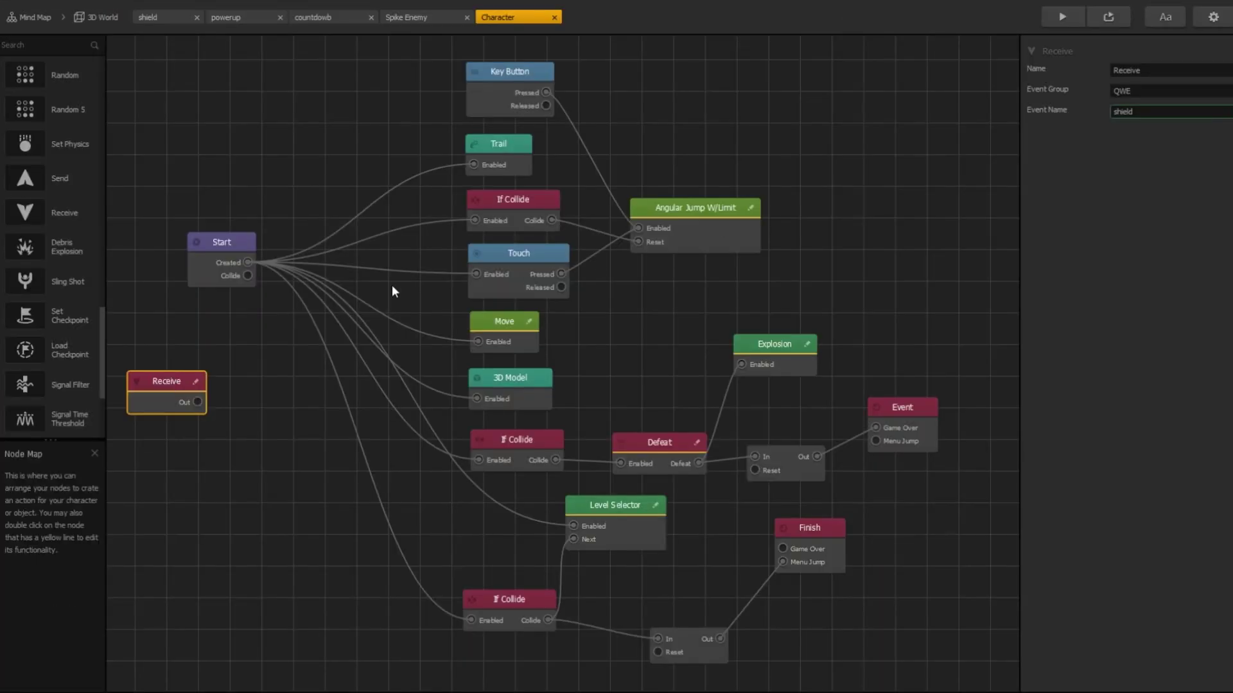
Add a Spawn node for the shield asset with As Child and Ignore Scale, fed by Receive
scroll(61, 203, "up", 10)
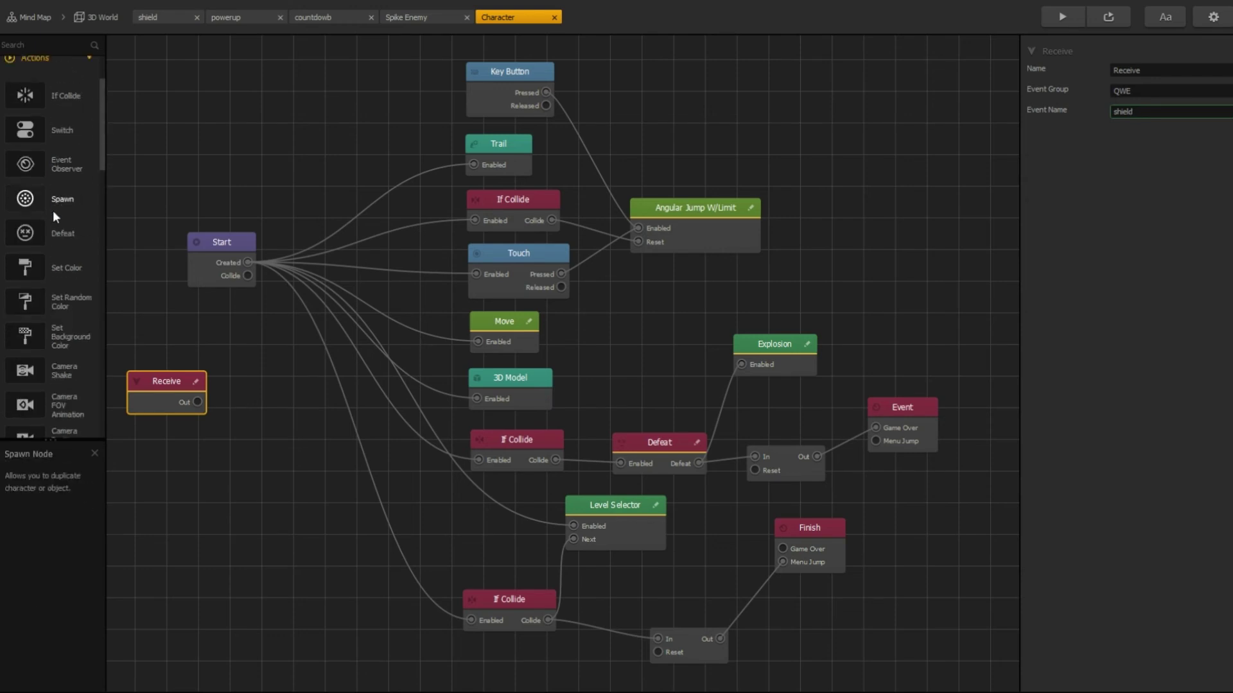
left_click_drag(63, 197, 238, 399)
left_click_drag(243, 352, 236, 353)
left_click(1222, 95)
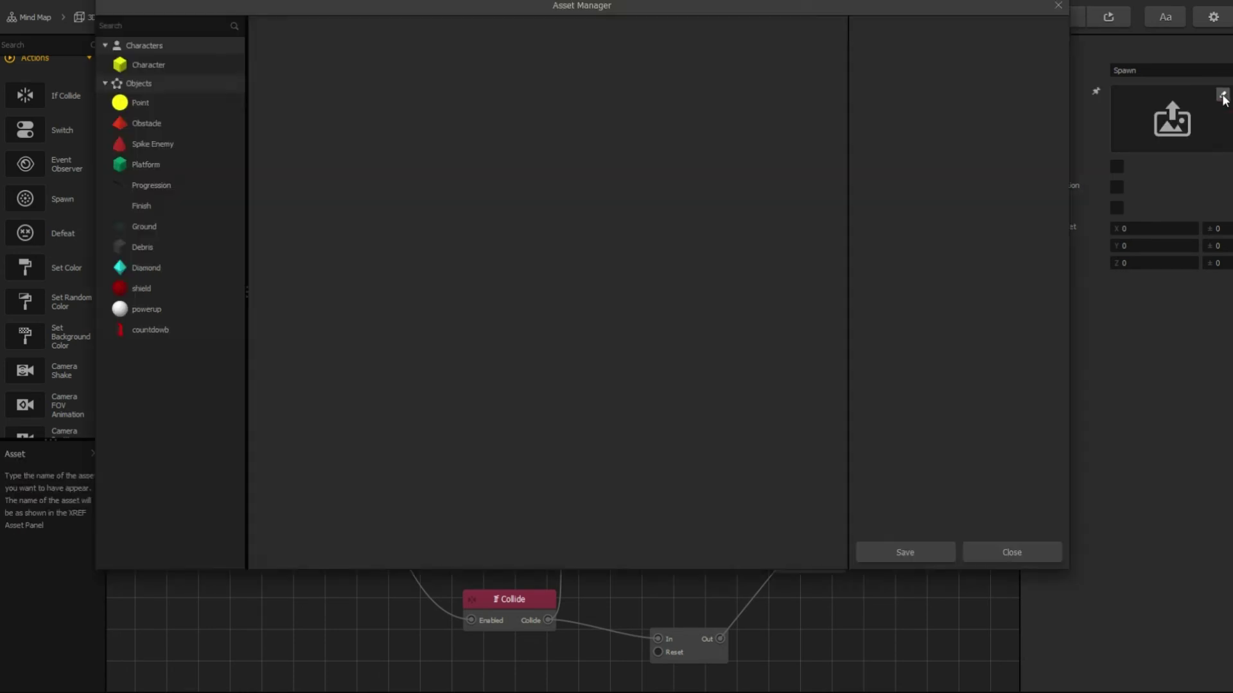
left_click(143, 289)
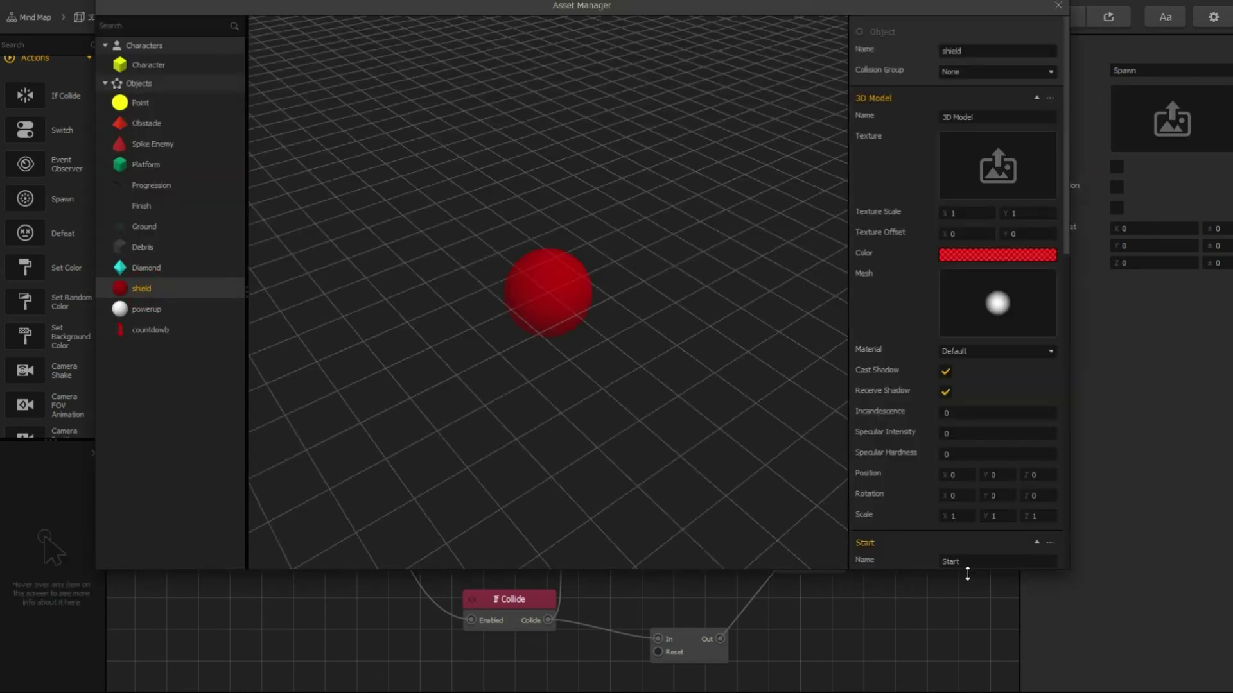
scroll(906, 464, "down", 6)
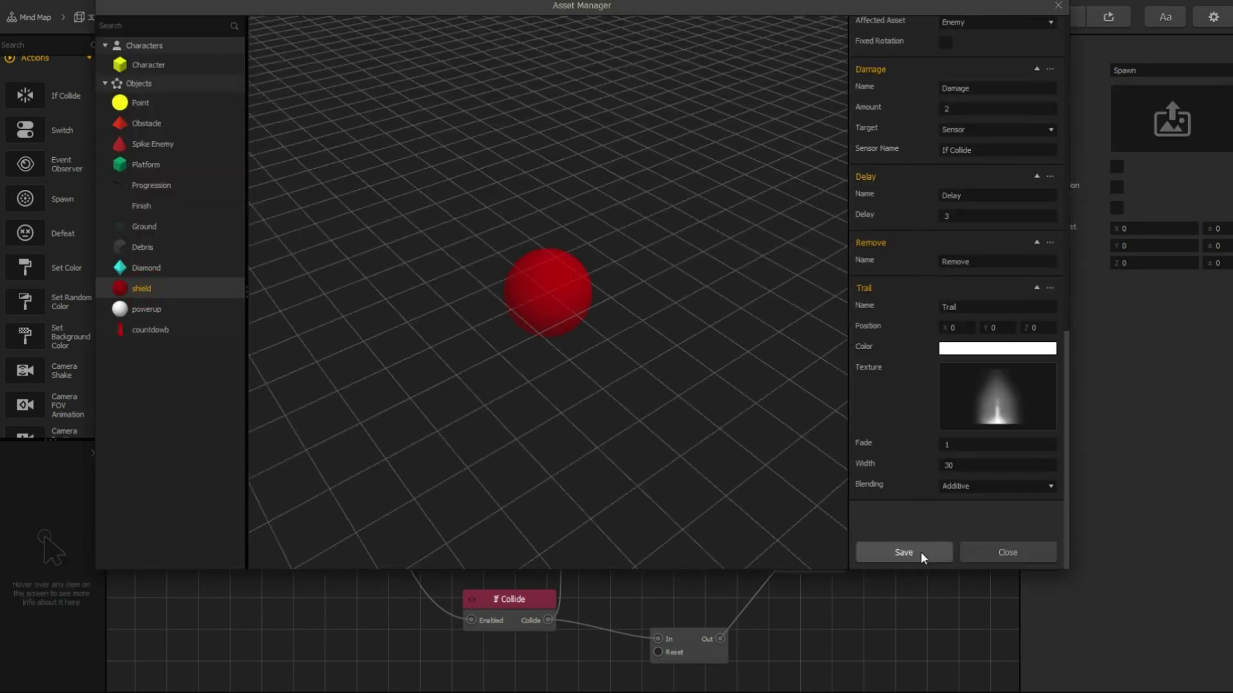
left_click(922, 552)
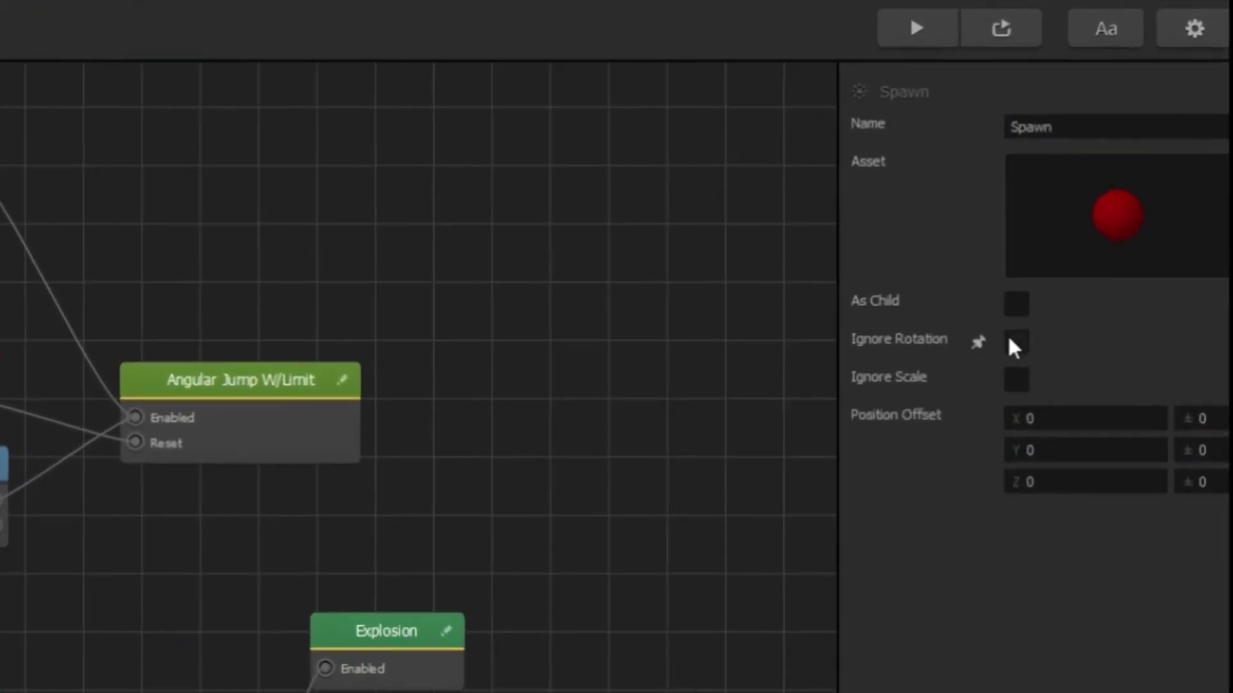
left_click(1016, 304)
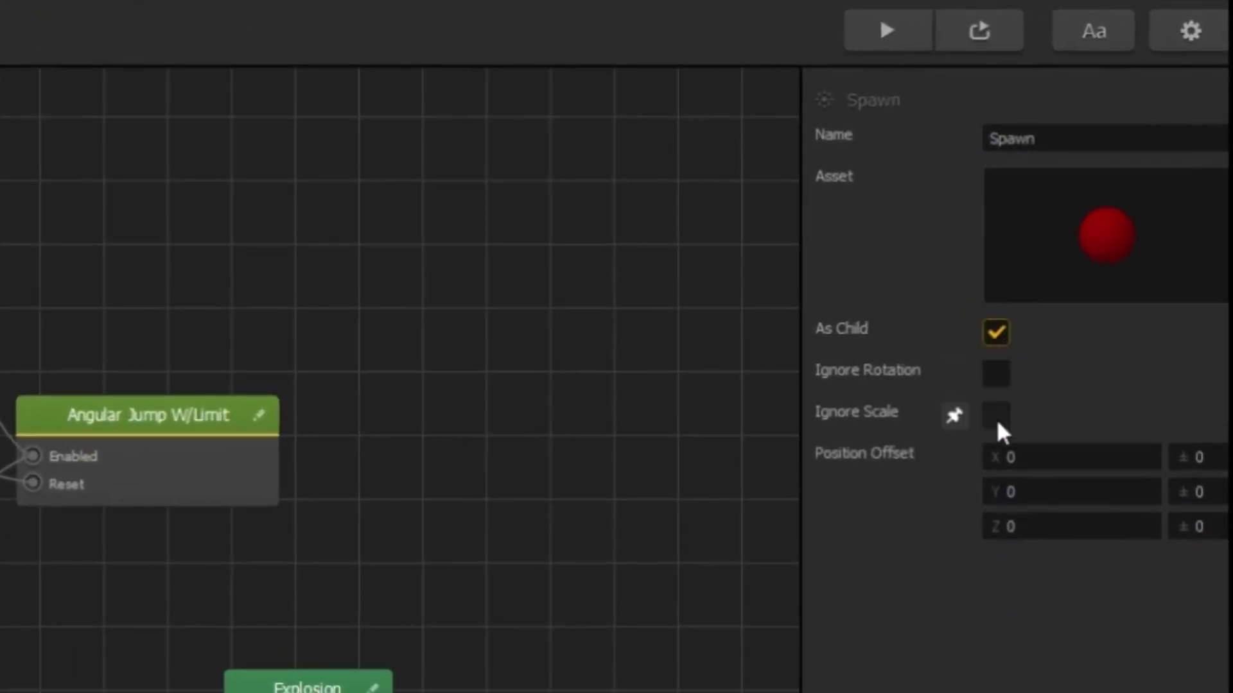
left_click(995, 415)
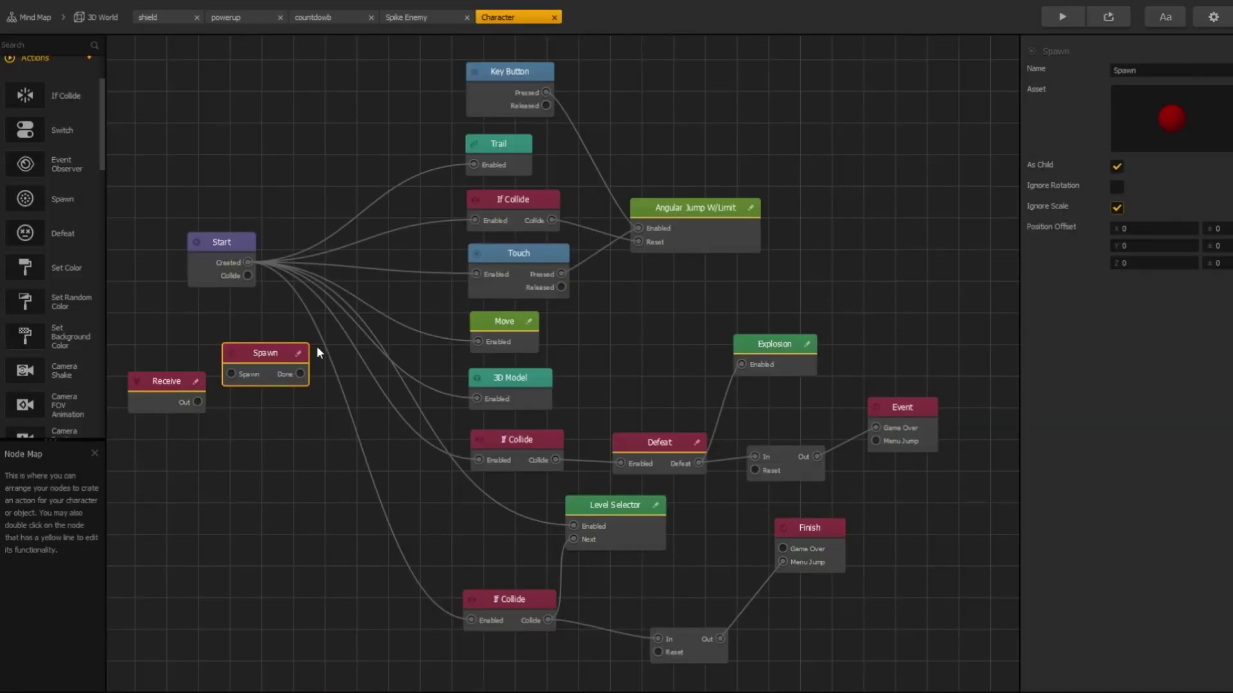
left_click_drag(197, 403, 230, 374)
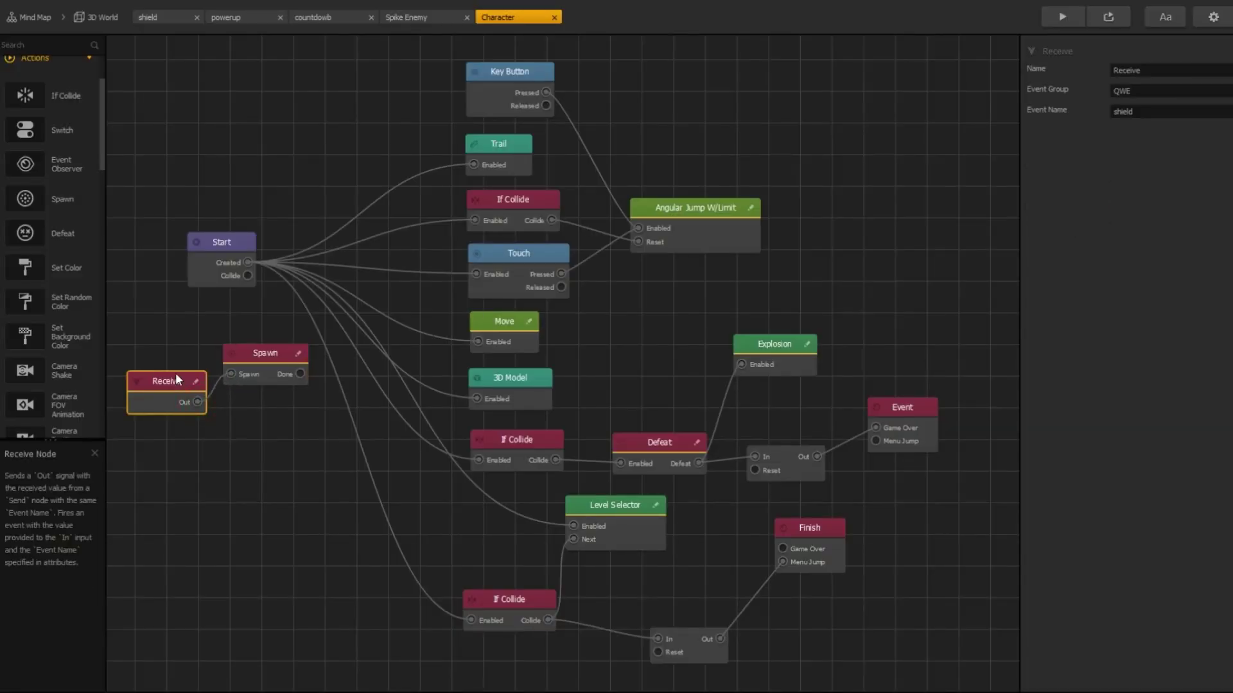
Add a second Spawn node named Spawn timer that spawns the countdowb asset
left_click_drag(61, 199, 244, 422)
left_click(1172, 72)
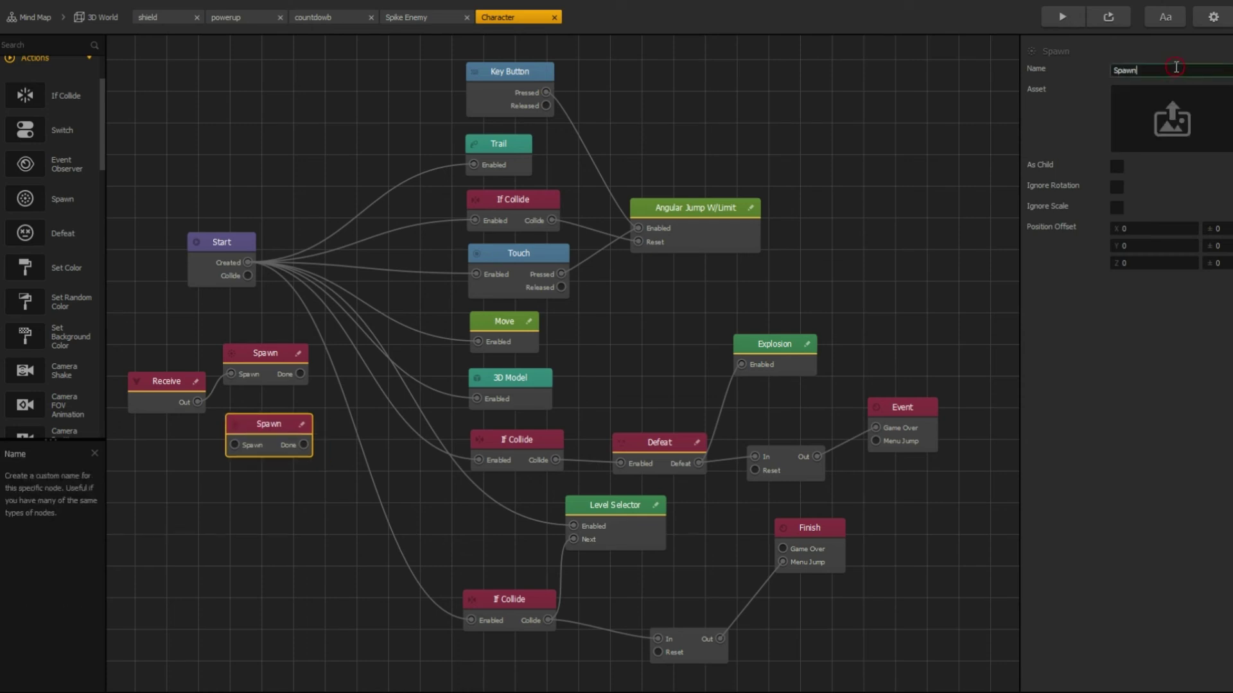
type("timer")
left_click(1172, 119)
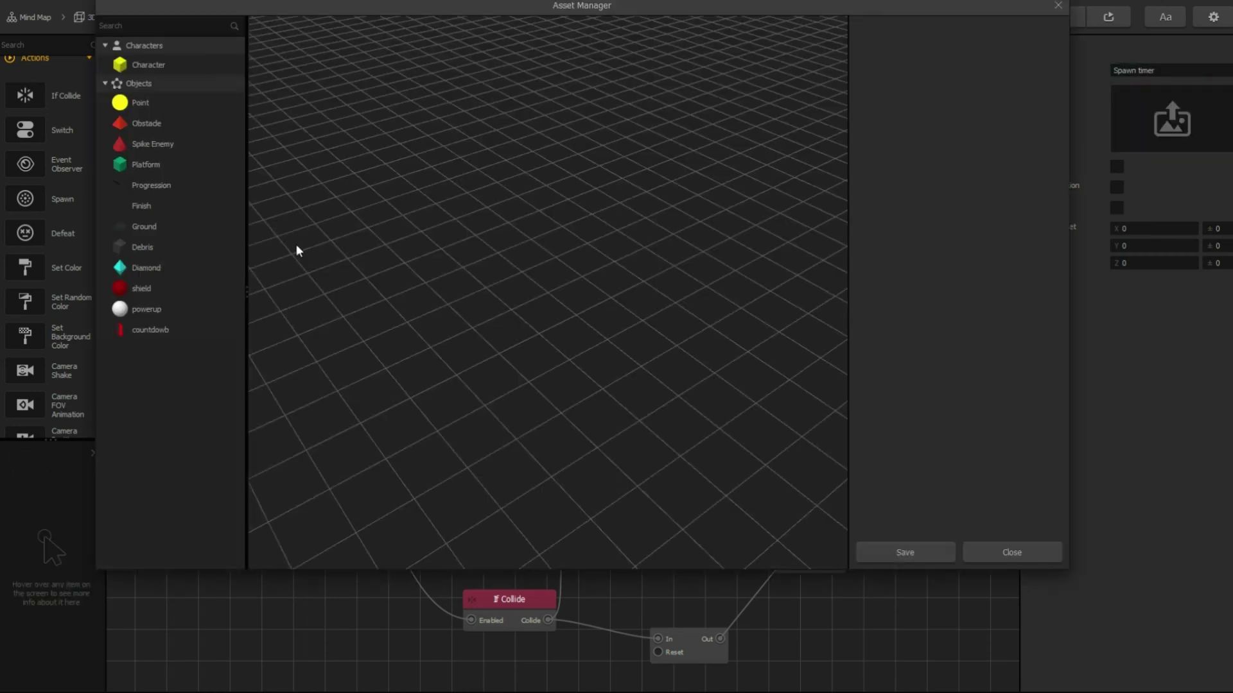
left_click(160, 330)
scroll(931, 433, "down", 5)
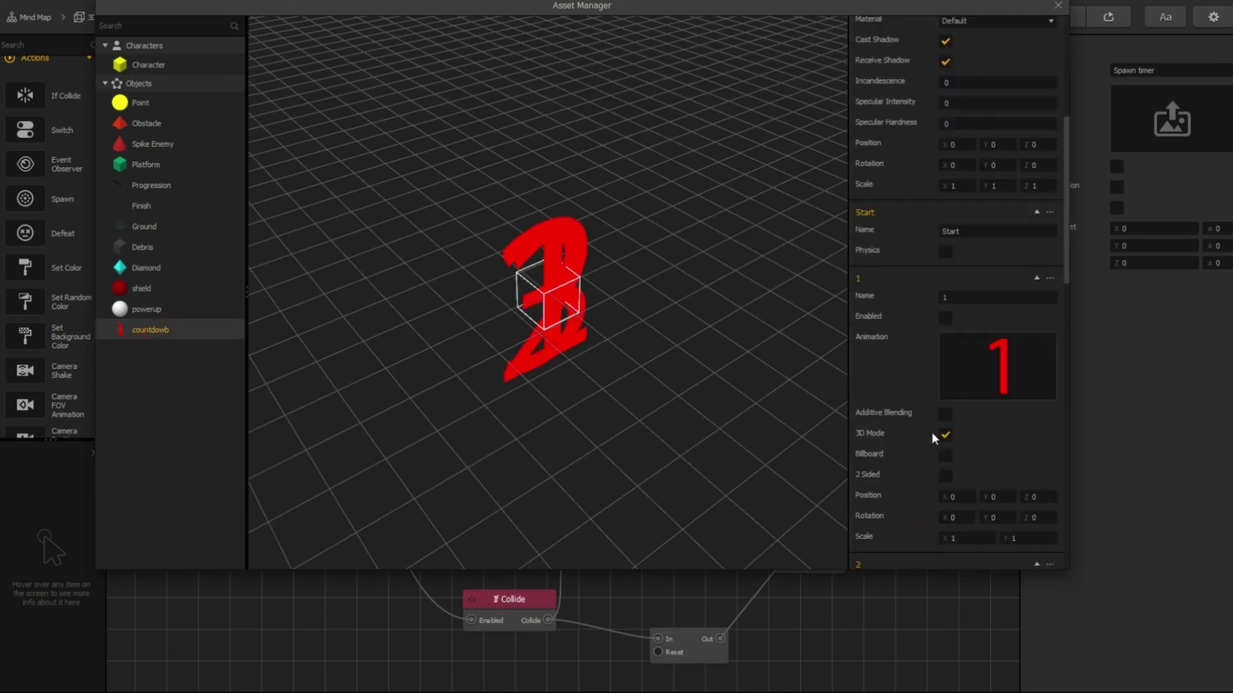
scroll(931, 433, "down", 10)
left_click(913, 552)
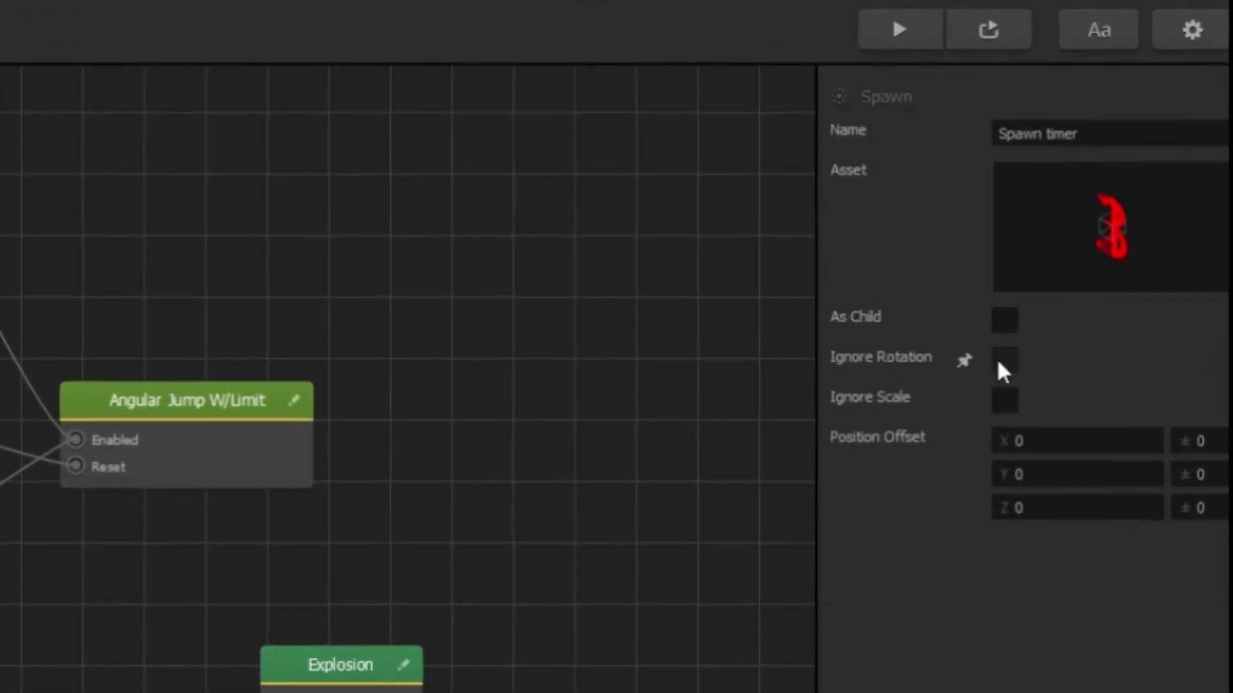
Make Spawn timer ignore rotation and scale, and trigger it from Receive
left_click(992, 377)
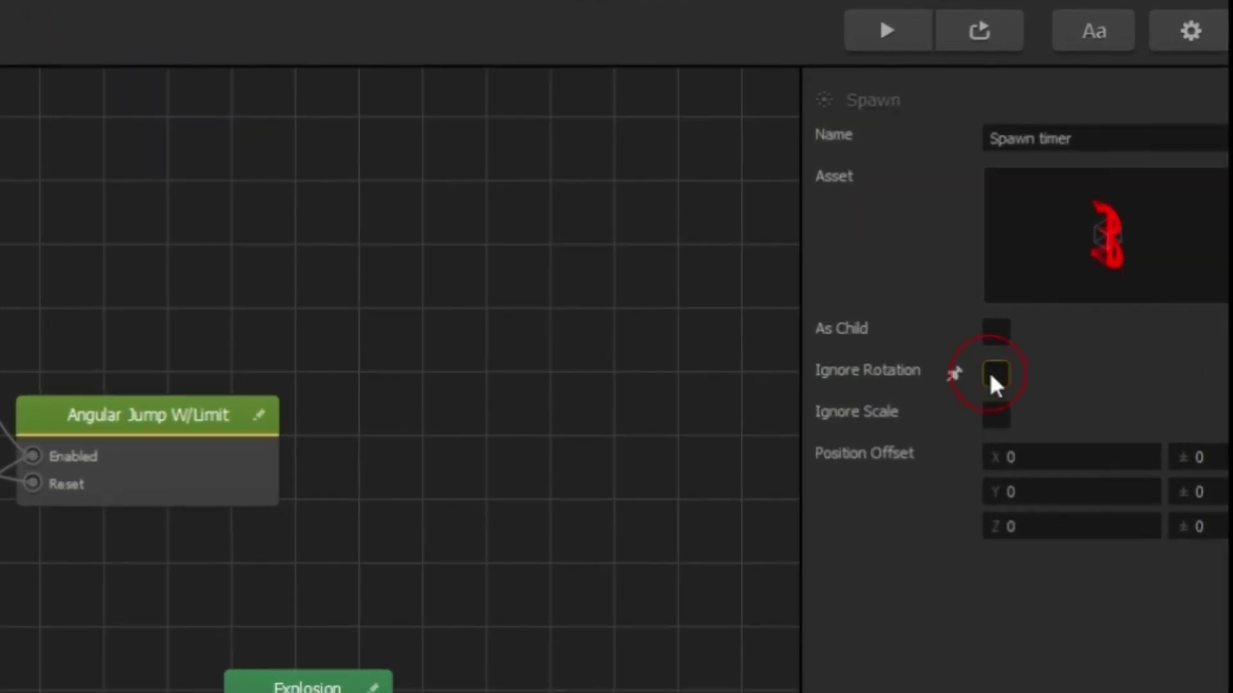
left_click(994, 416)
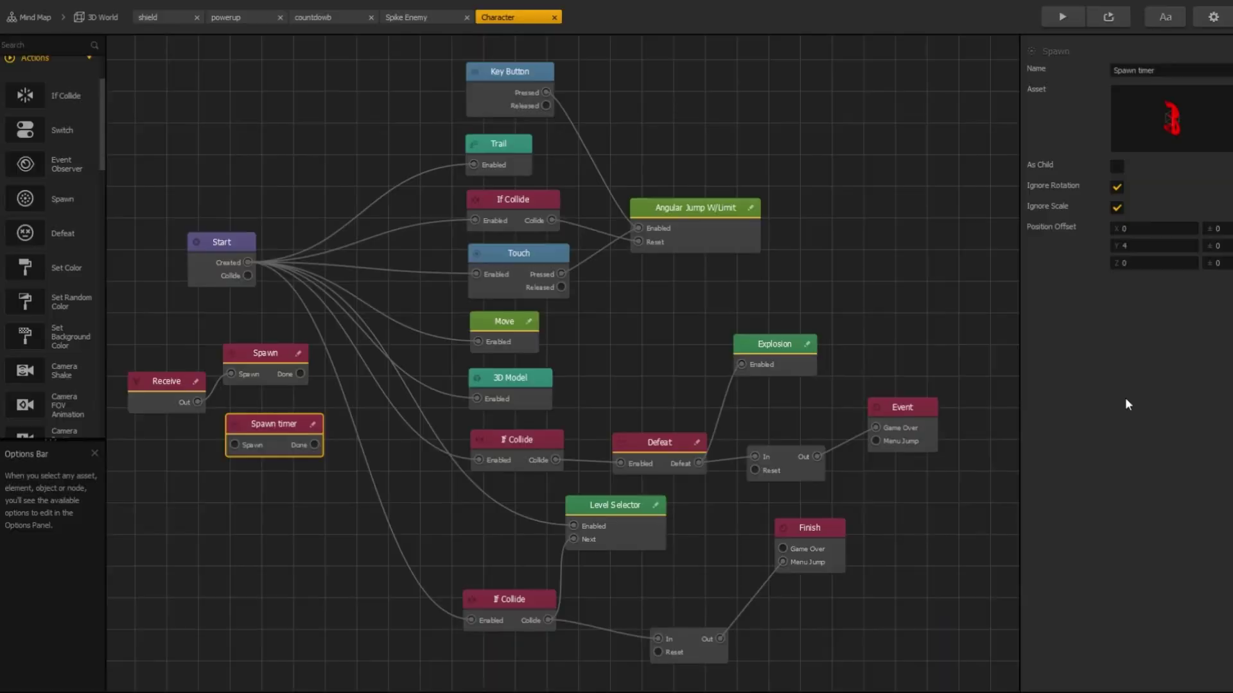
left_click_drag(198, 402, 235, 445)
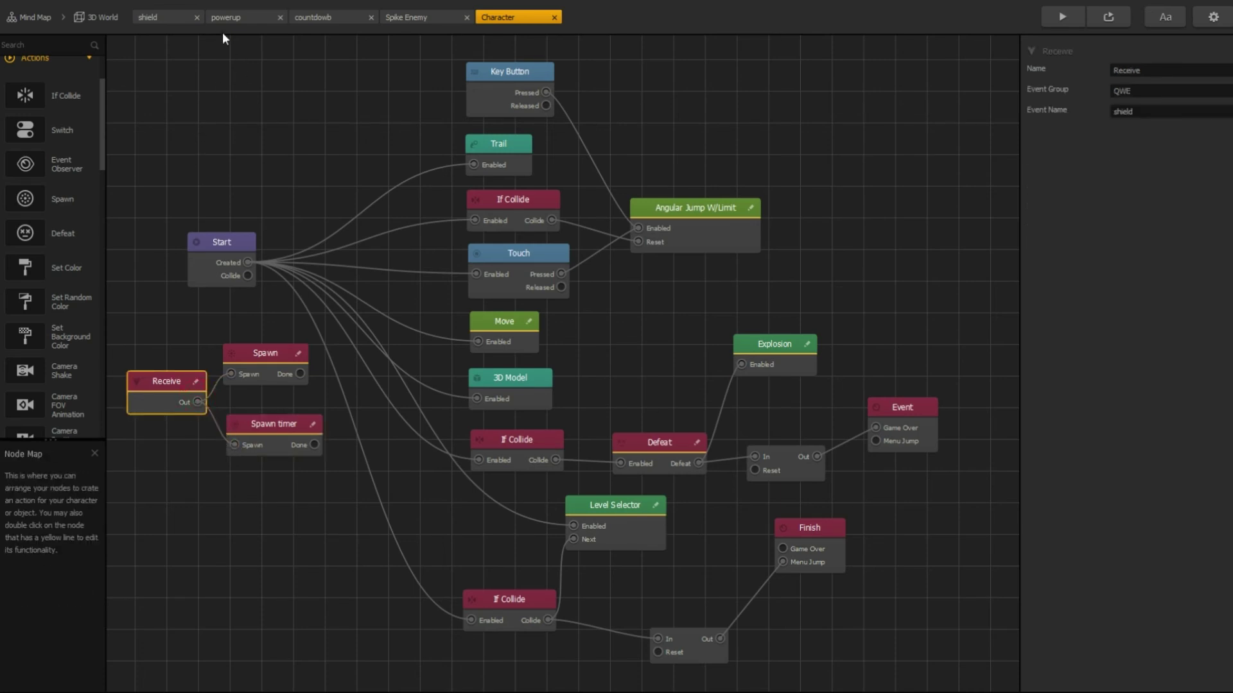
In level section 1, drop a powerup from the Asset Library near the first platform
left_click(101, 19)
left_click(183, 671)
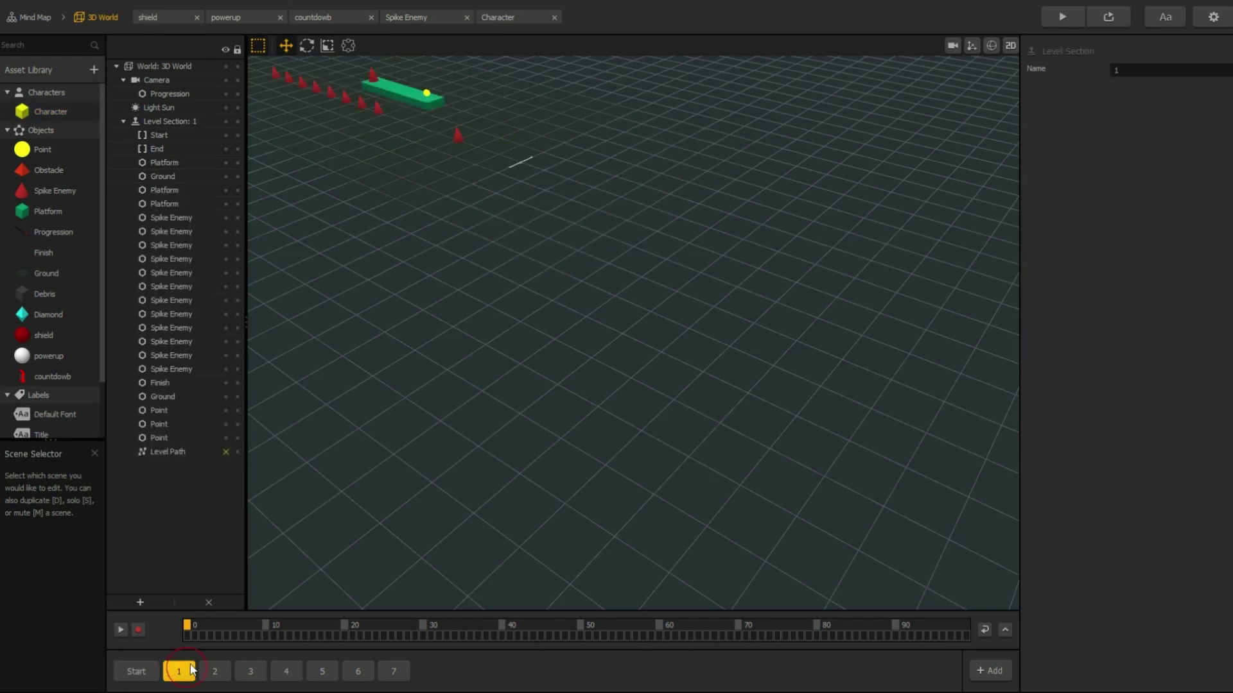
left_click_drag(503, 172, 501, 586)
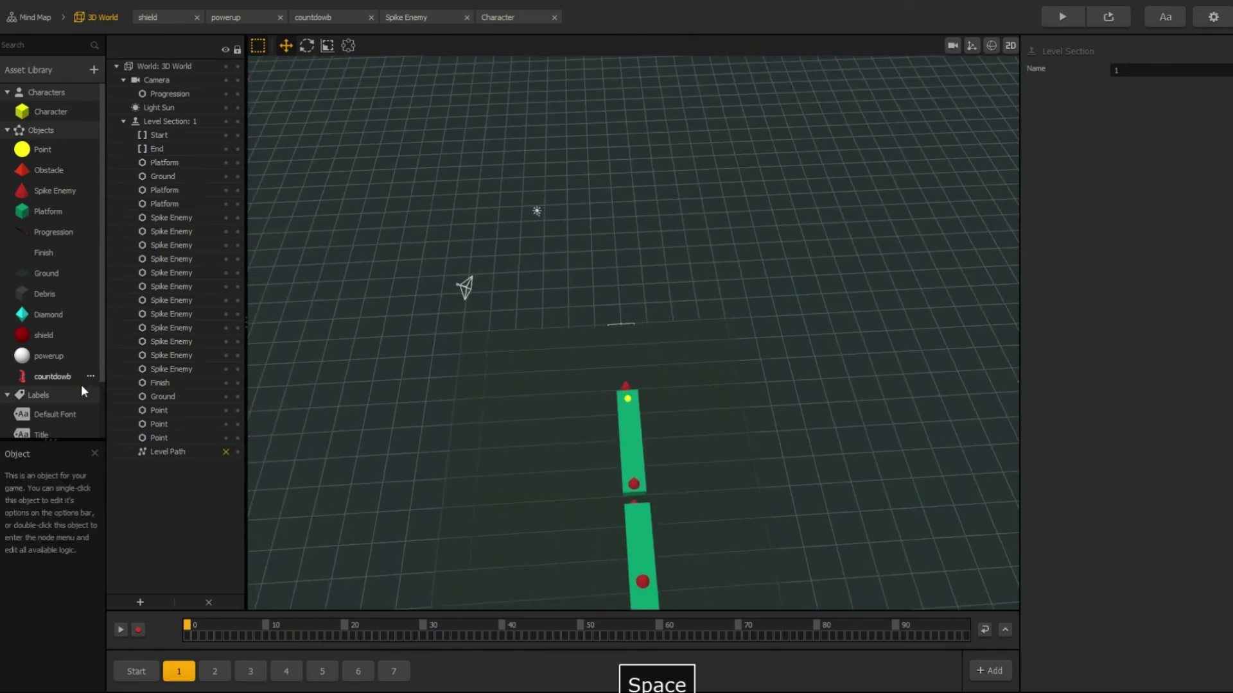
left_click_drag(40, 361, 613, 457)
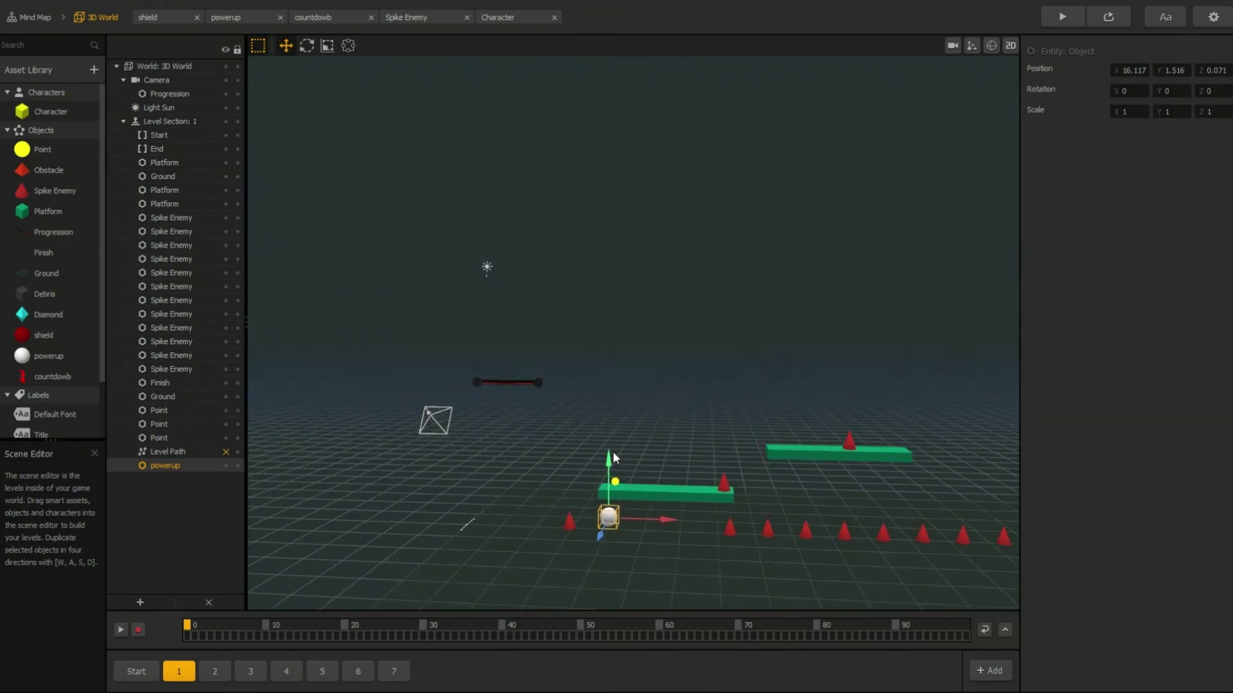
left_click(542, 454)
scroll(533, 440, "down", 2)
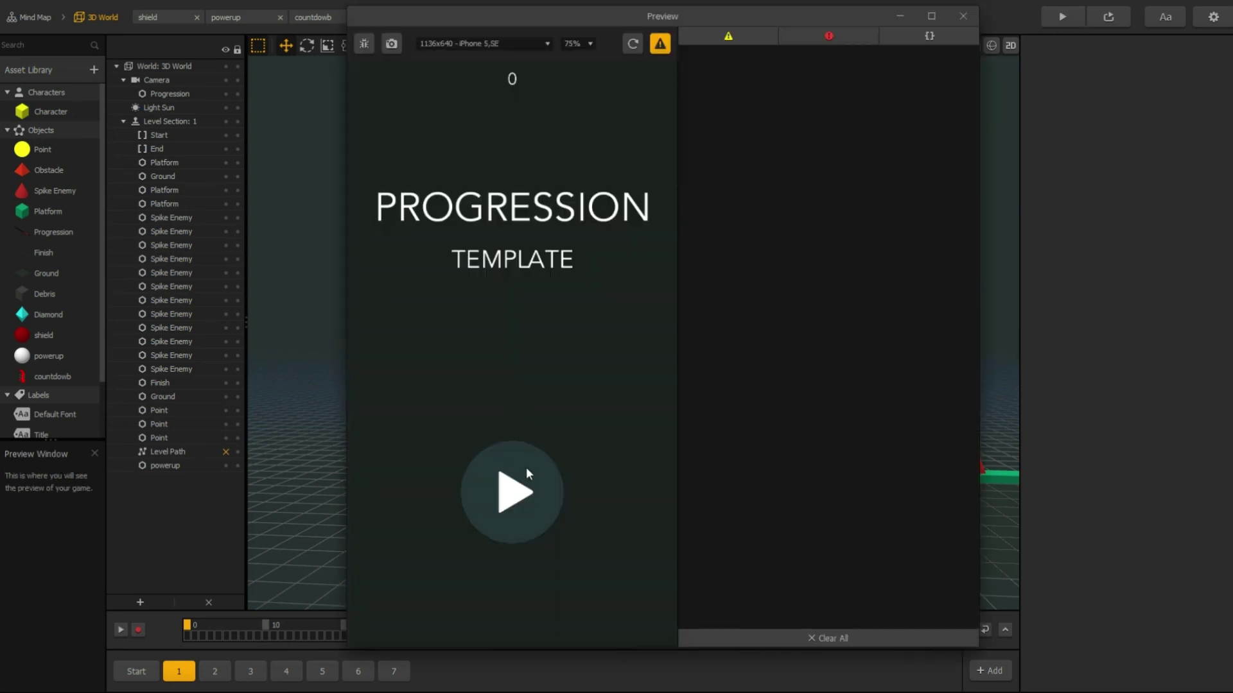
Play the Preview, jumping the cube over spikes and gaps, restarting once after game over
left_click(526, 470)
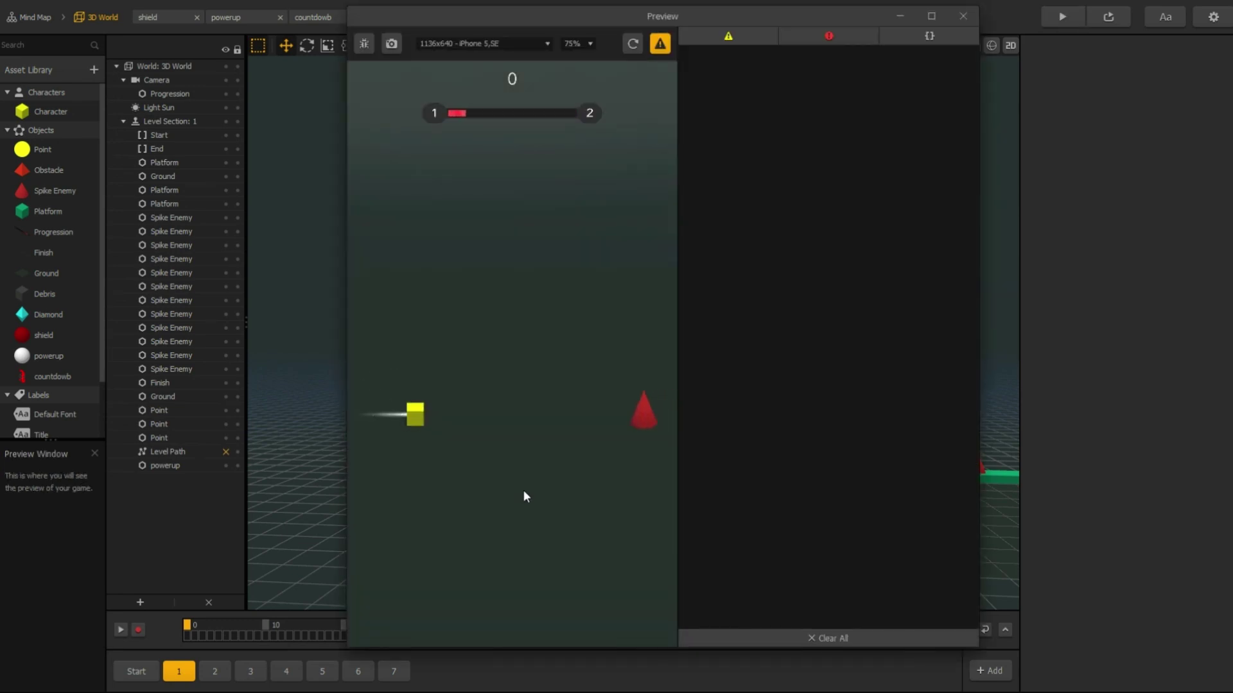
left_click(522, 491)
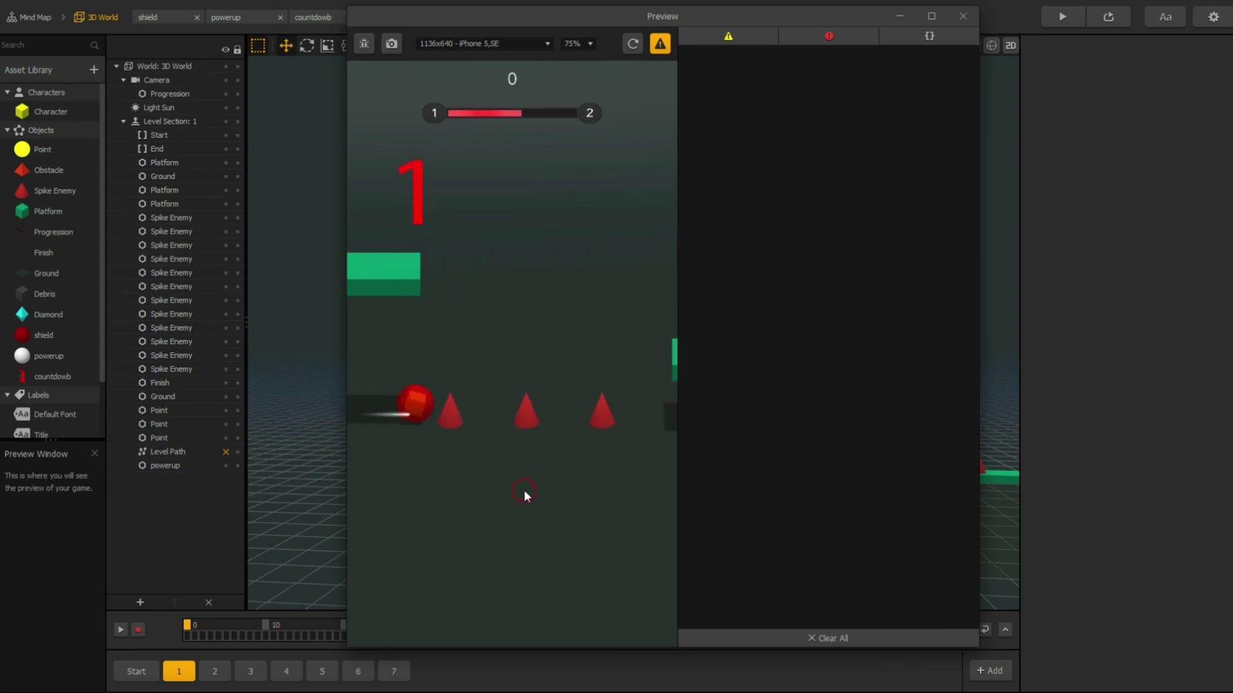
left_click(523, 491)
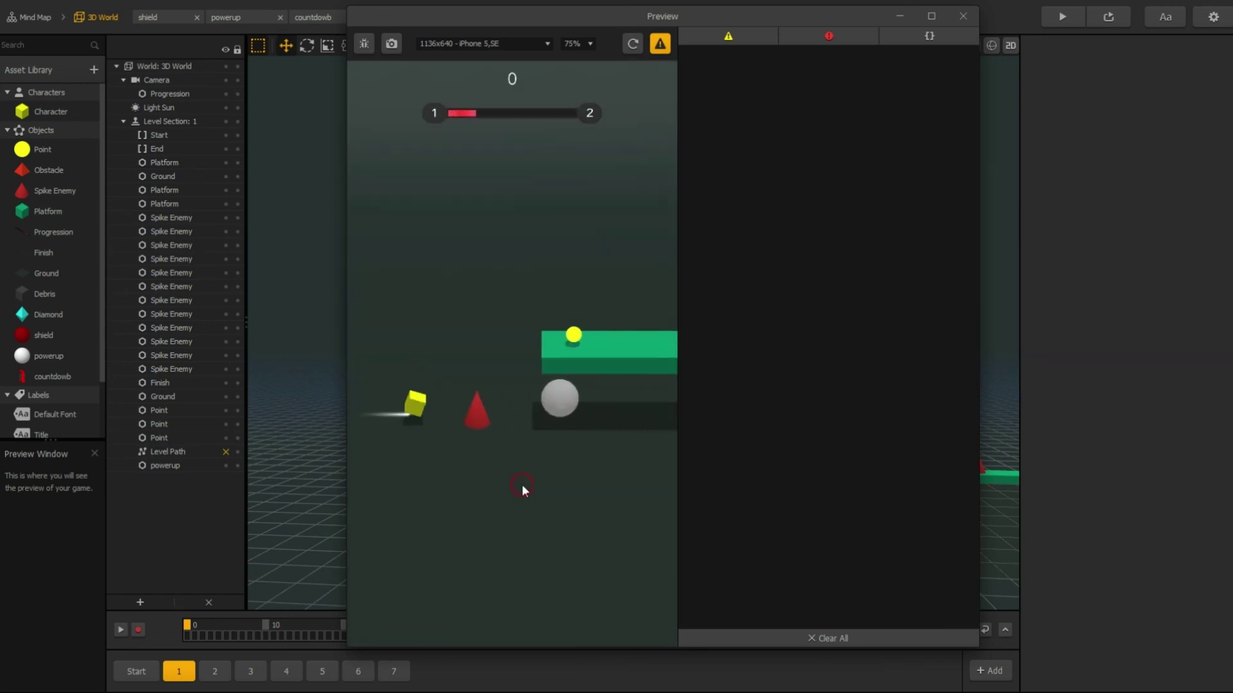
left_click(522, 484)
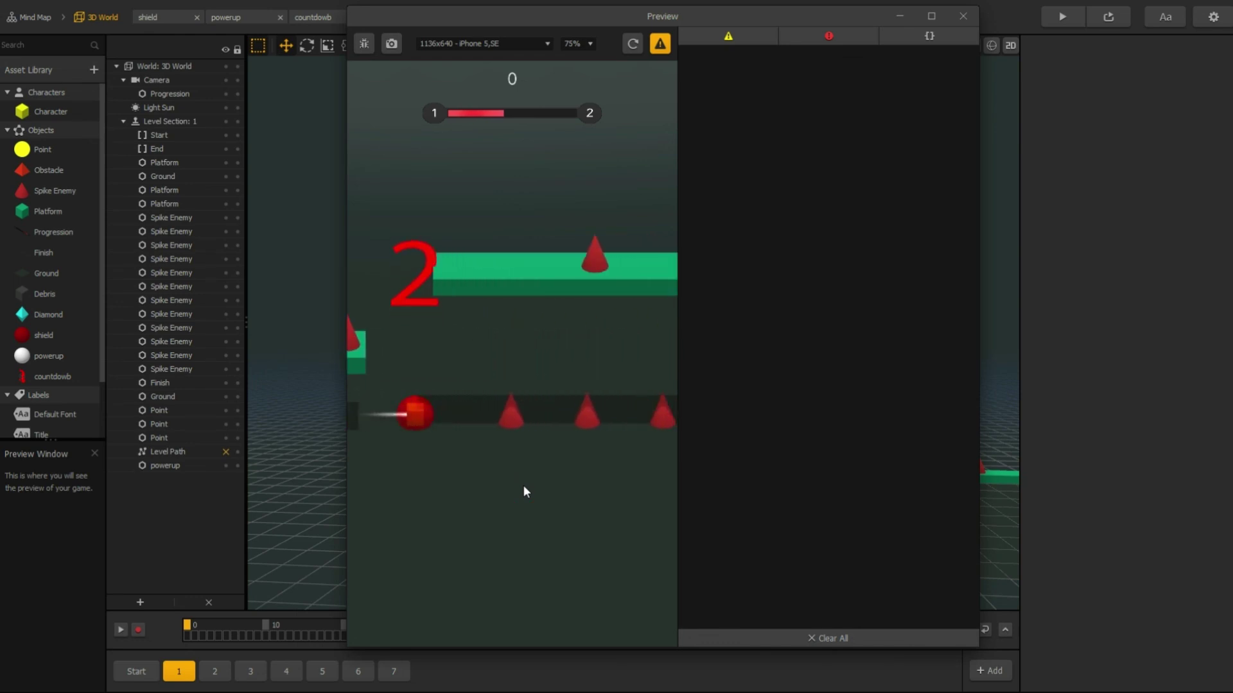
left_click(523, 488)
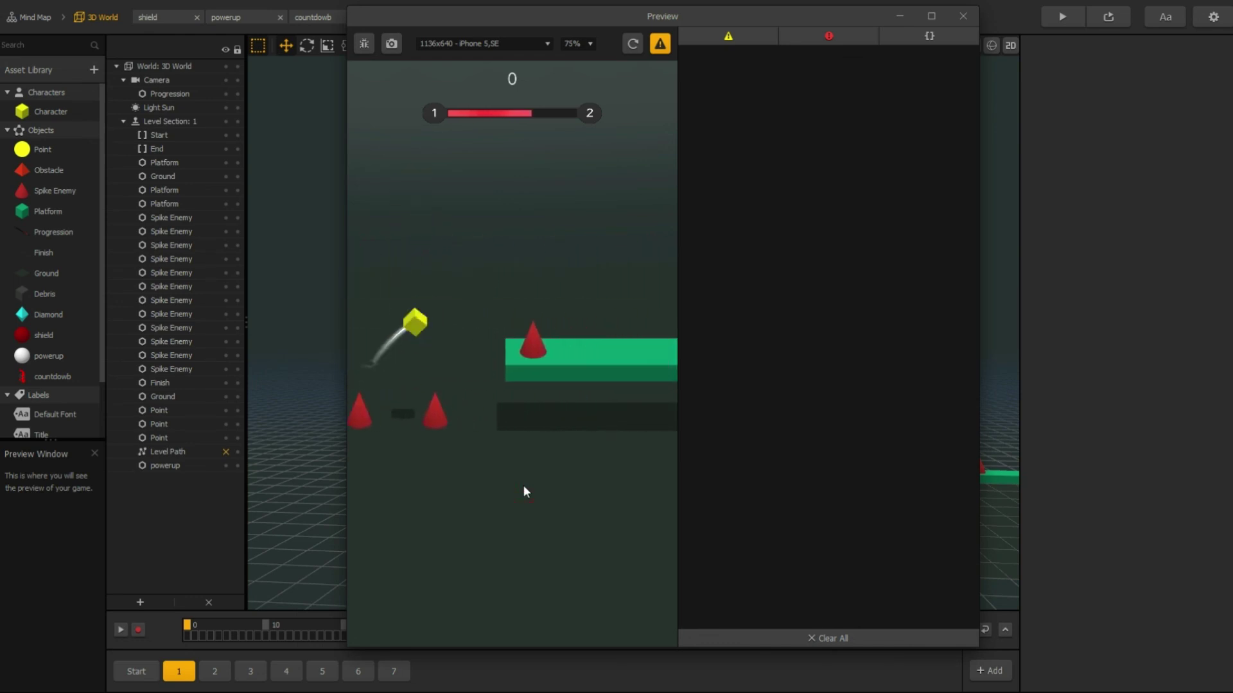